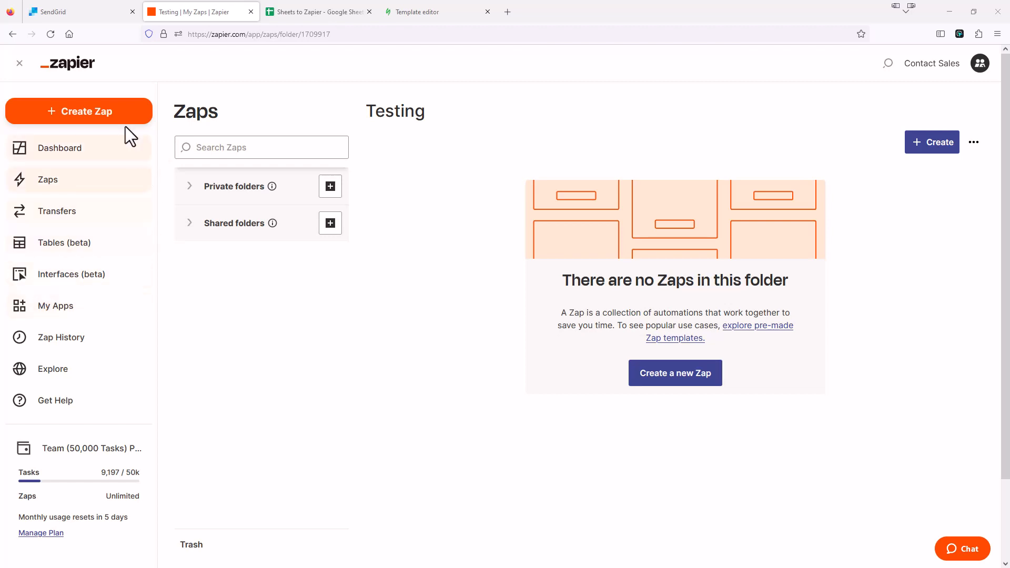
# Create a new Zap and rename it 'Sendgrid API Email'
pyautogui.click(75, 113)
pyautogui.click(96, 55)
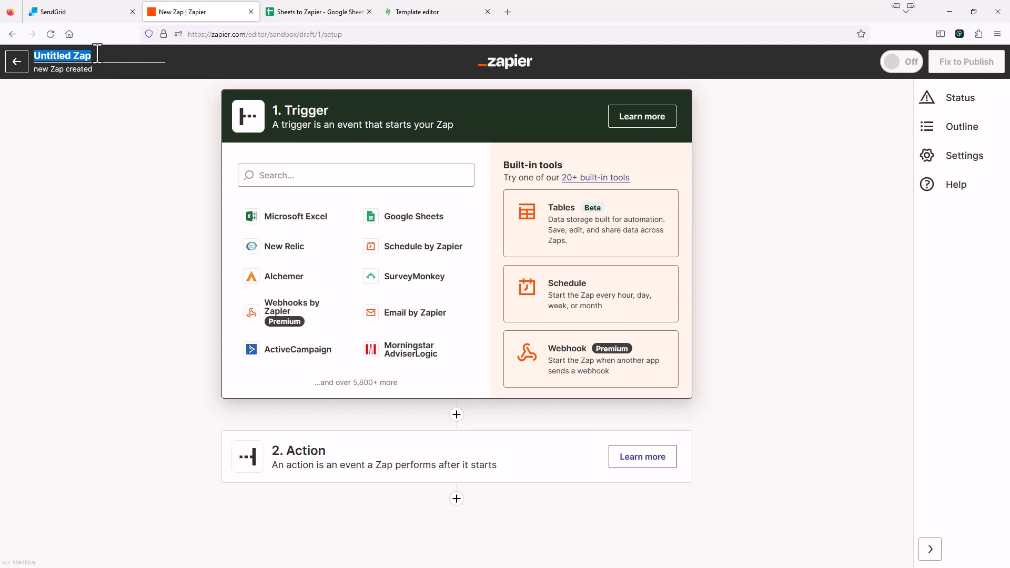
pyautogui.write('S')
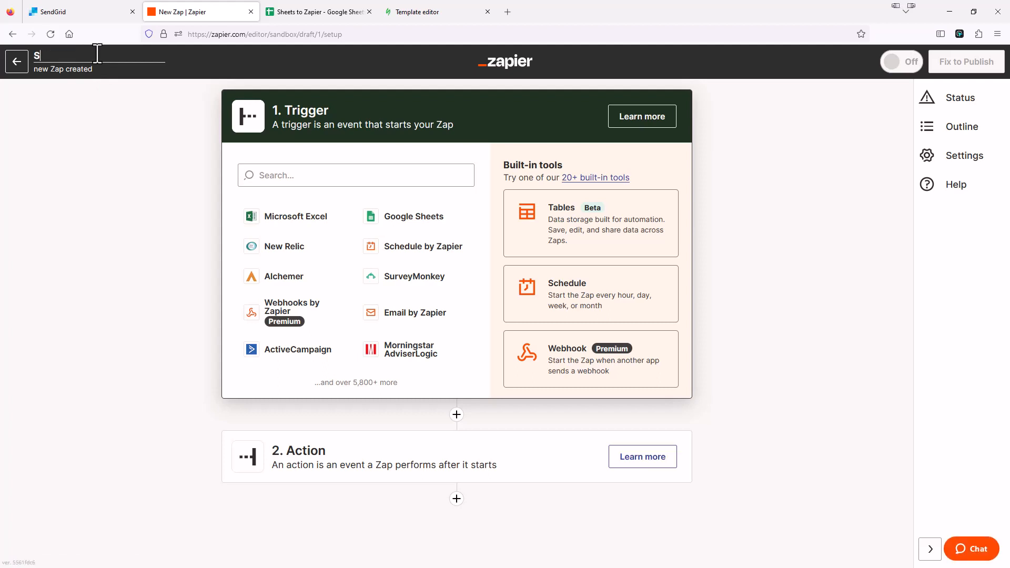
pyautogui.write('endgrid API Email')
pyautogui.click(104, 155)
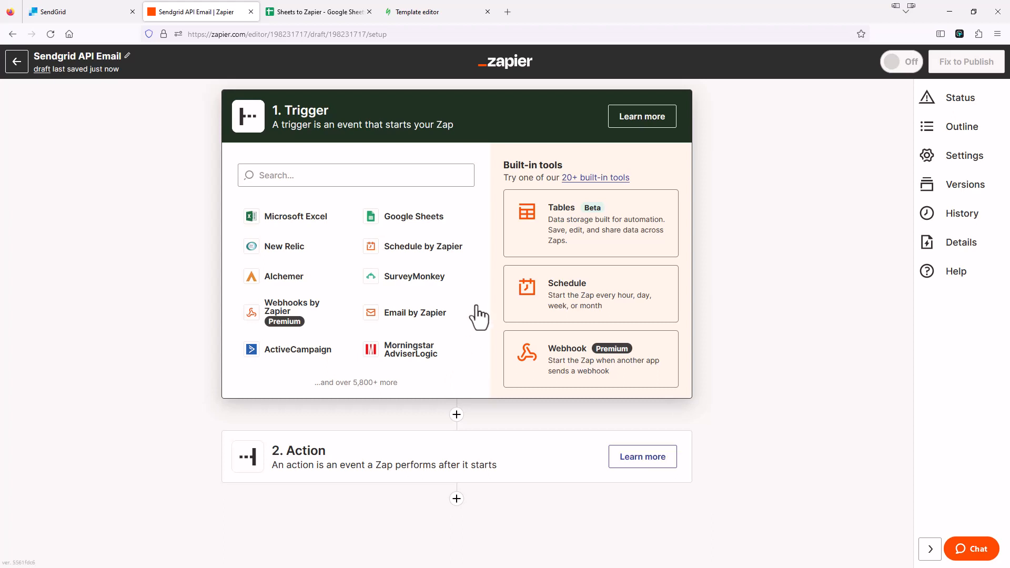
# Set the trigger to Google Sheets' New Spreadsheet Row event after checking the Sheets to Zapier spreadsheet
pyautogui.click(423, 230)
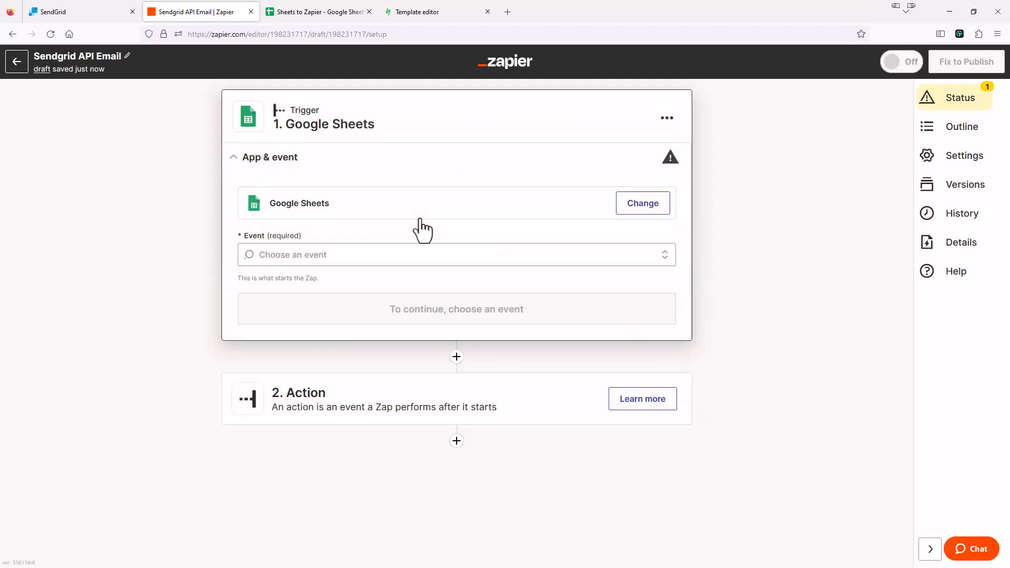
pyautogui.click(317, 15)
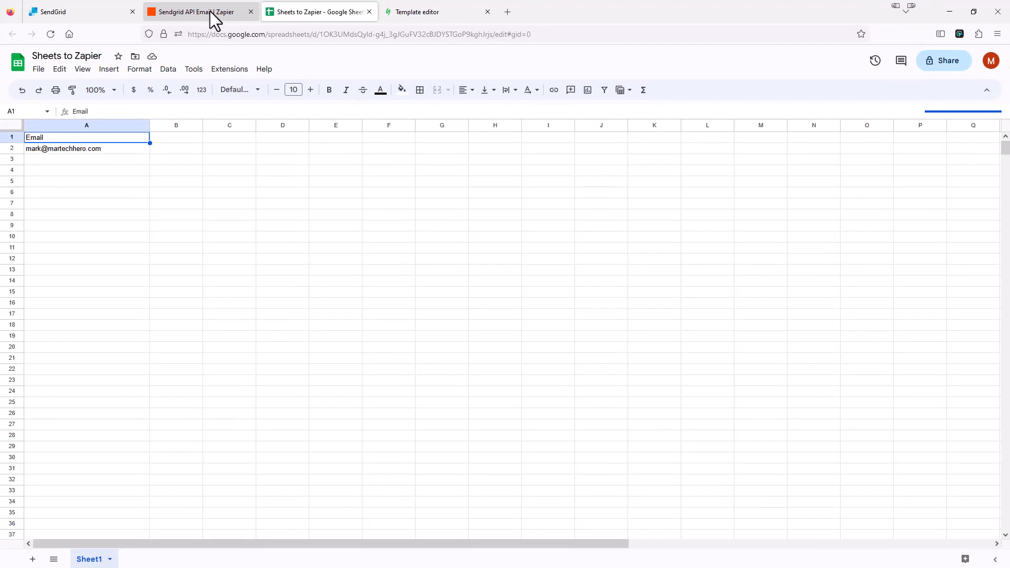
pyautogui.click(210, 12)
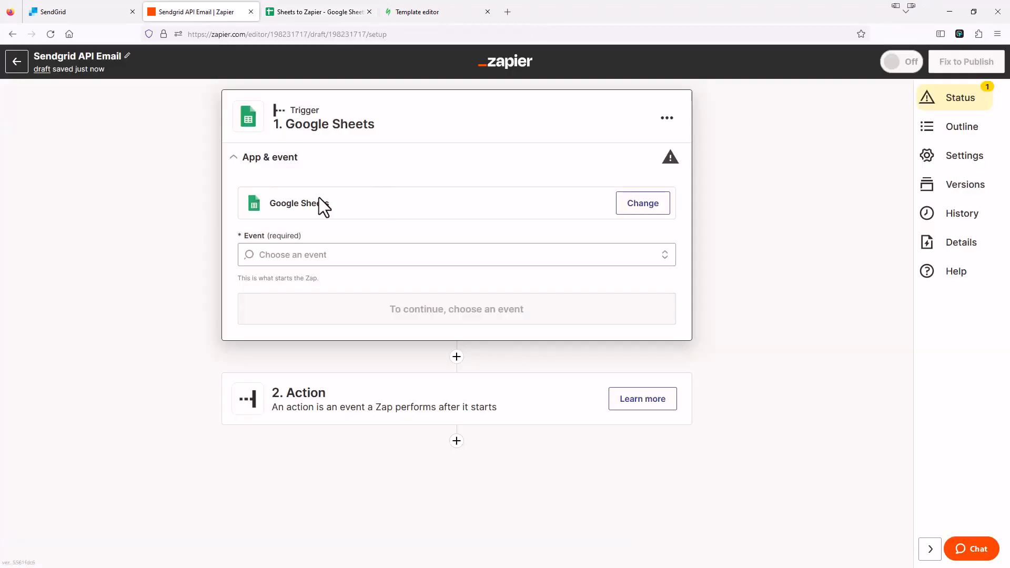
pyautogui.click(304, 254)
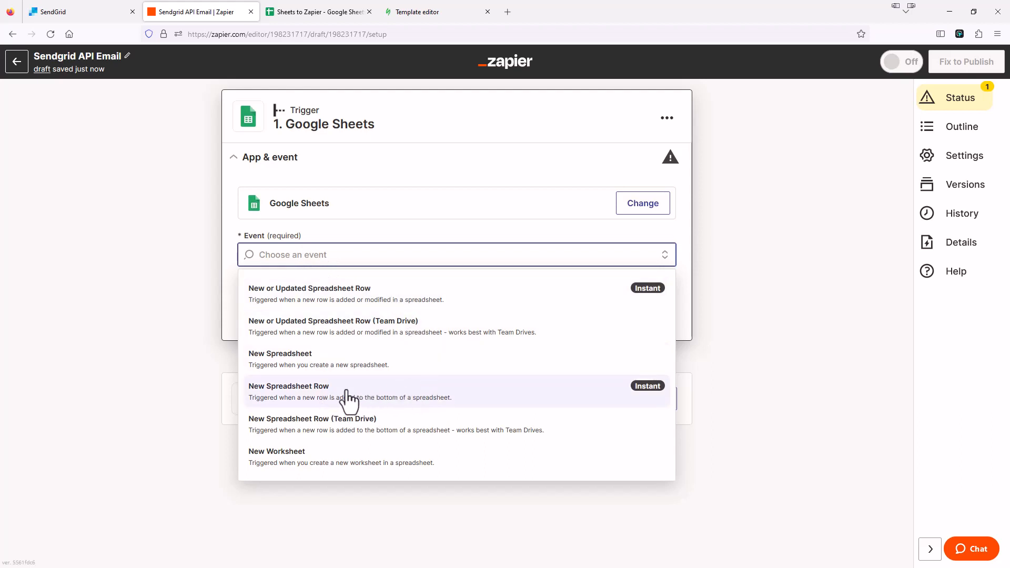
pyautogui.click(381, 401)
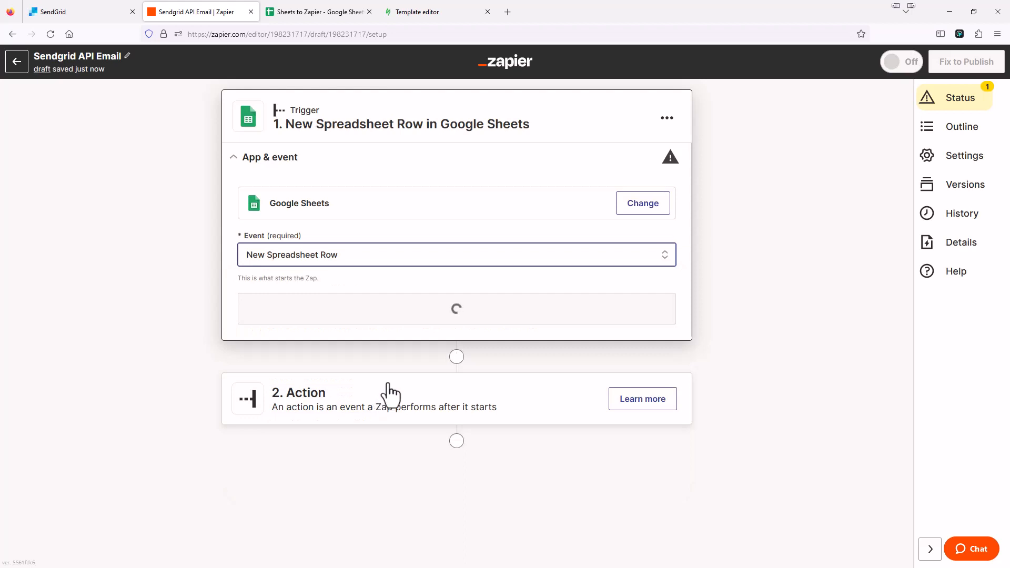
pyautogui.click(410, 321)
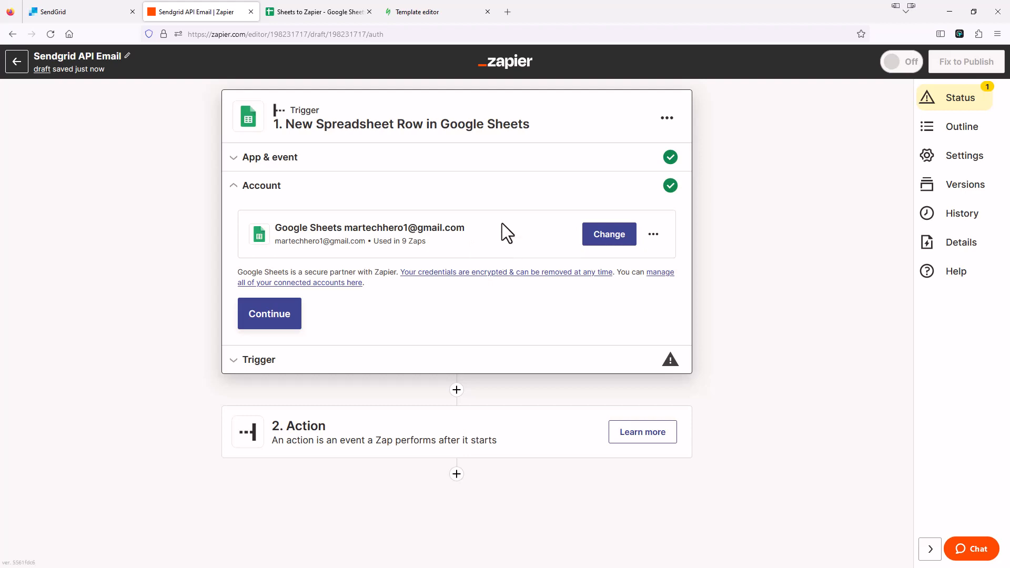
# Keep the connected Google account and point the trigger at Sheet1 of 'Sheets to Zapier'
pyautogui.click(285, 319)
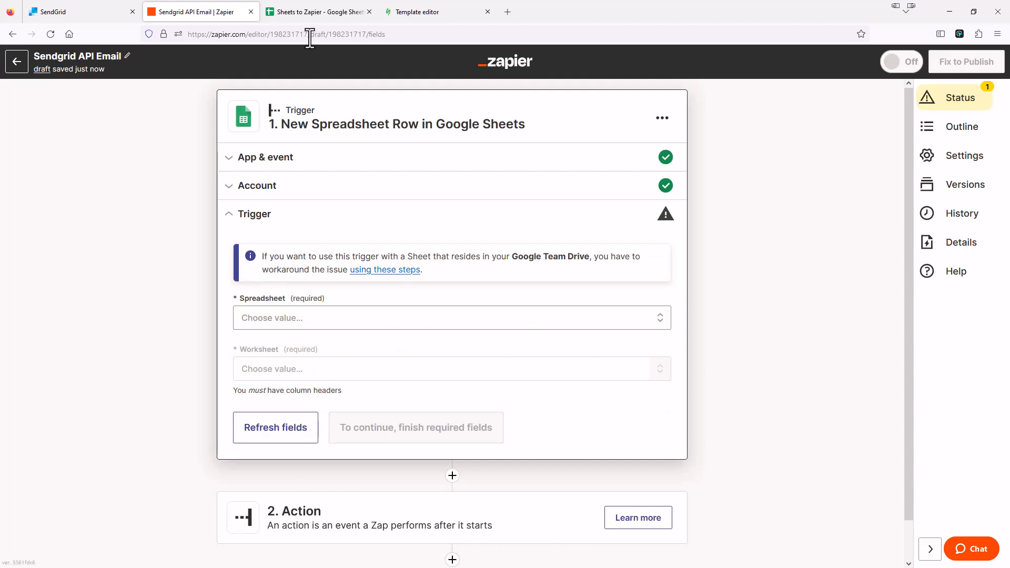
pyautogui.click(335, 320)
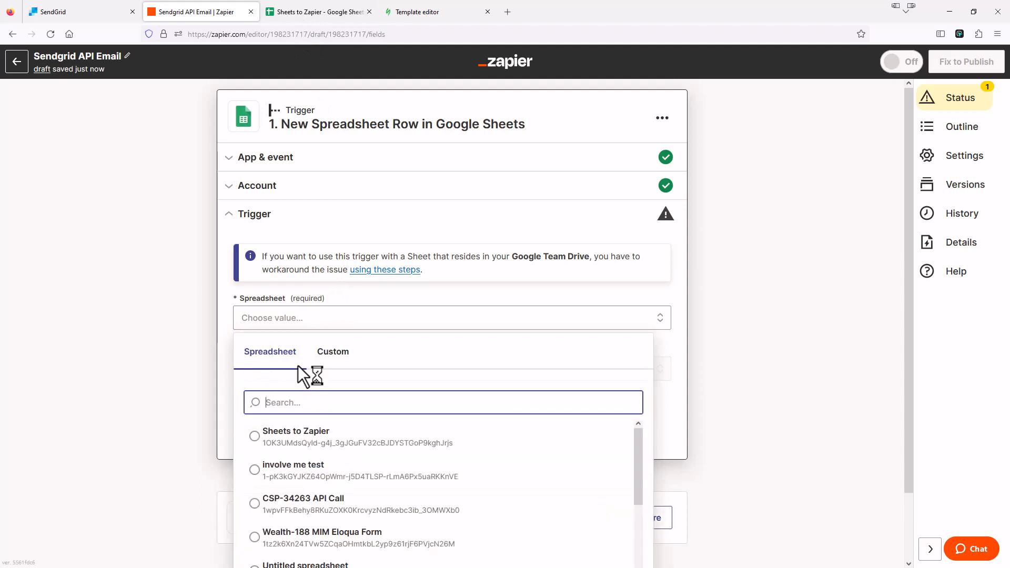
pyautogui.click(257, 440)
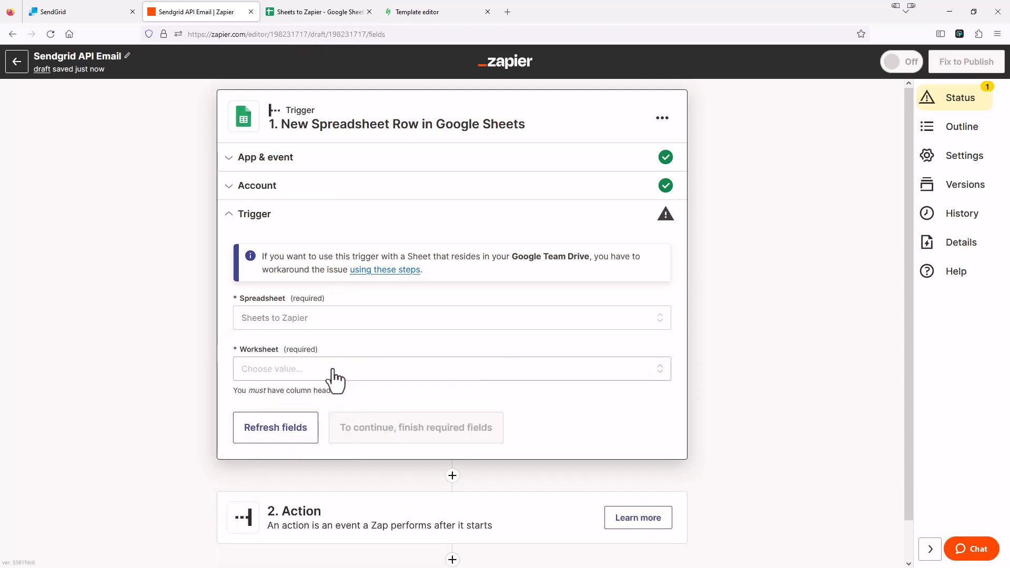
pyautogui.click(303, 373)
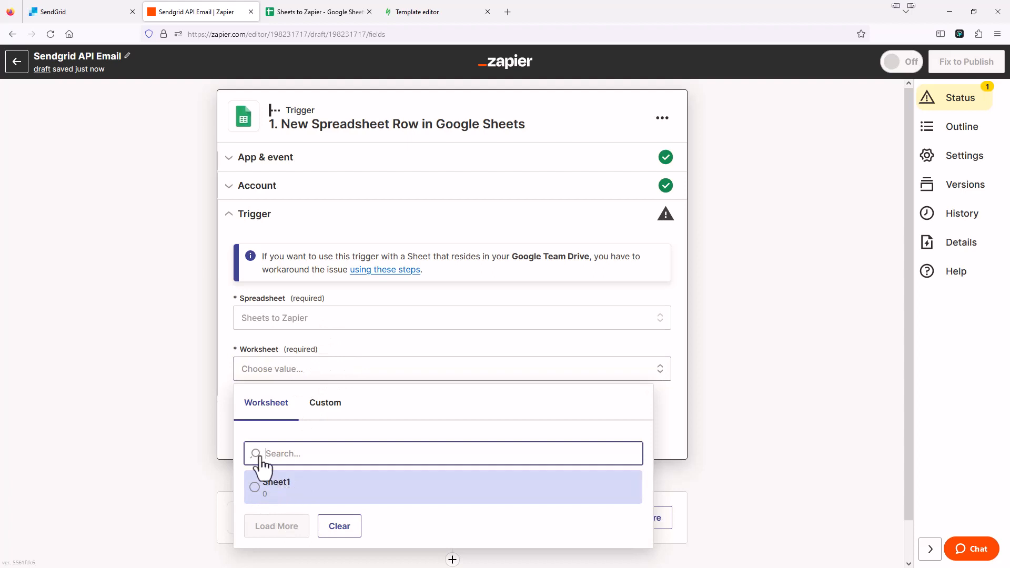
pyautogui.click(263, 483)
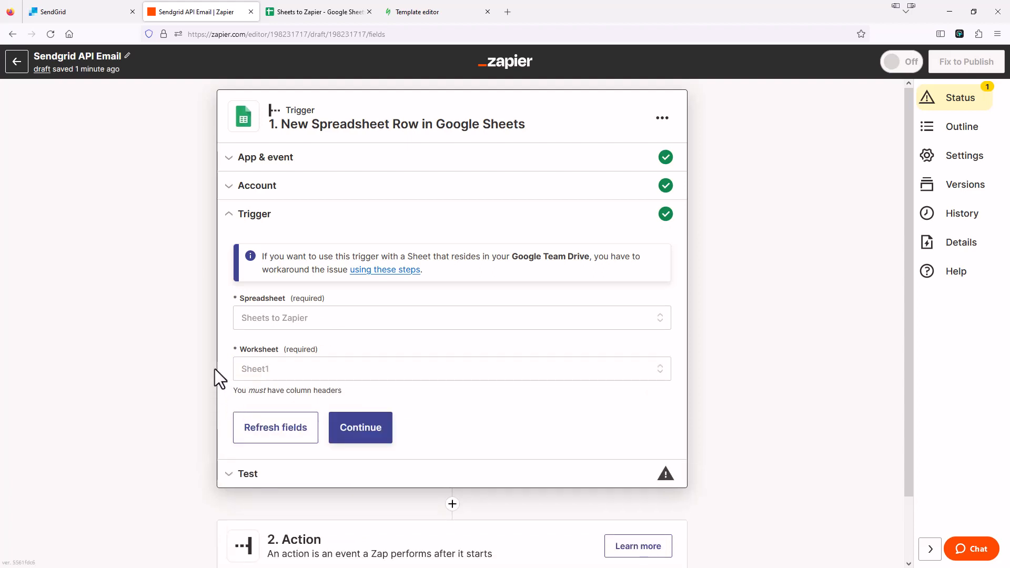
pyautogui.click(366, 429)
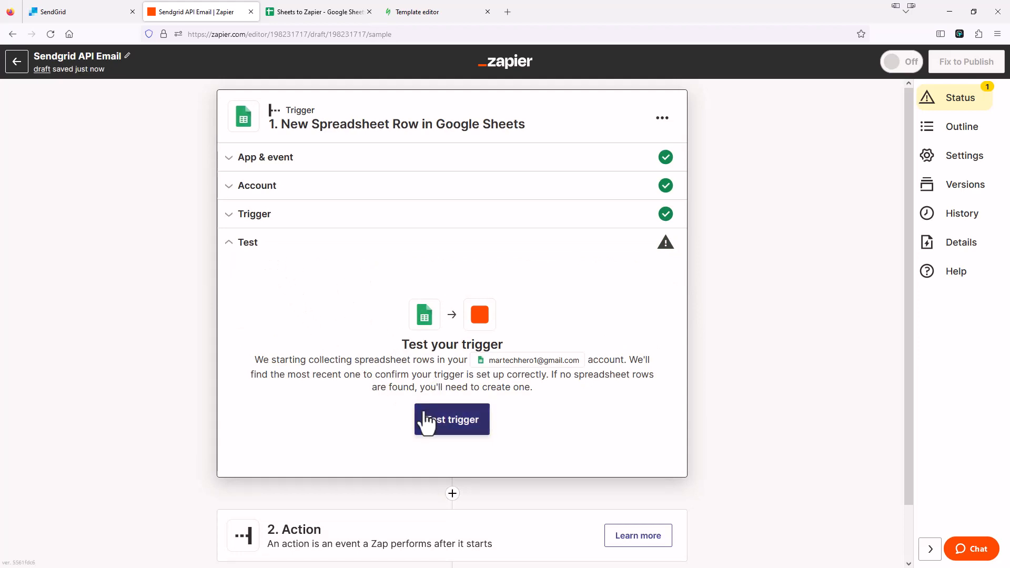
# Test the trigger to load a sample spreadsheet row and continue with that record
pyautogui.click(318, 13)
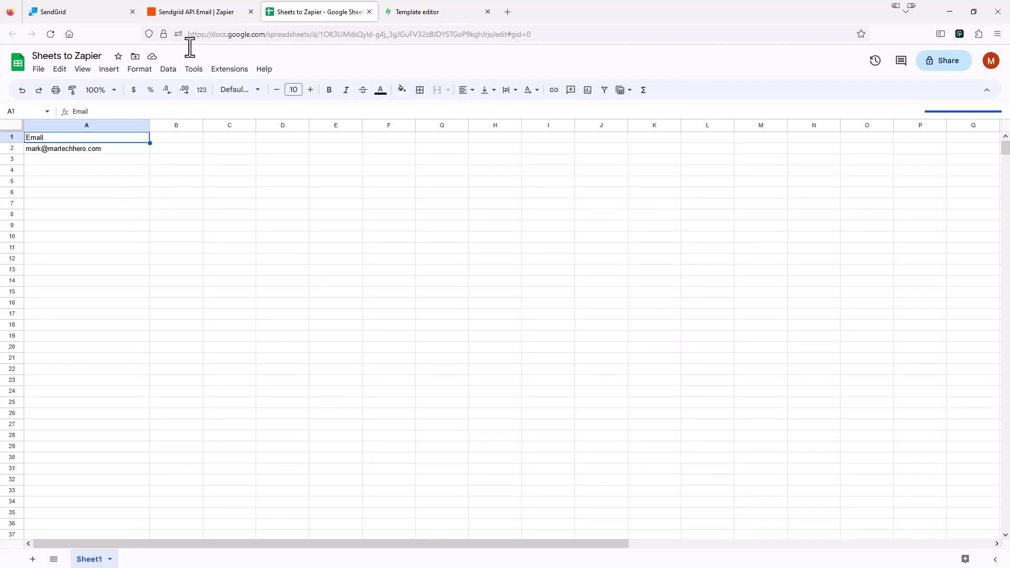
pyautogui.click(207, 12)
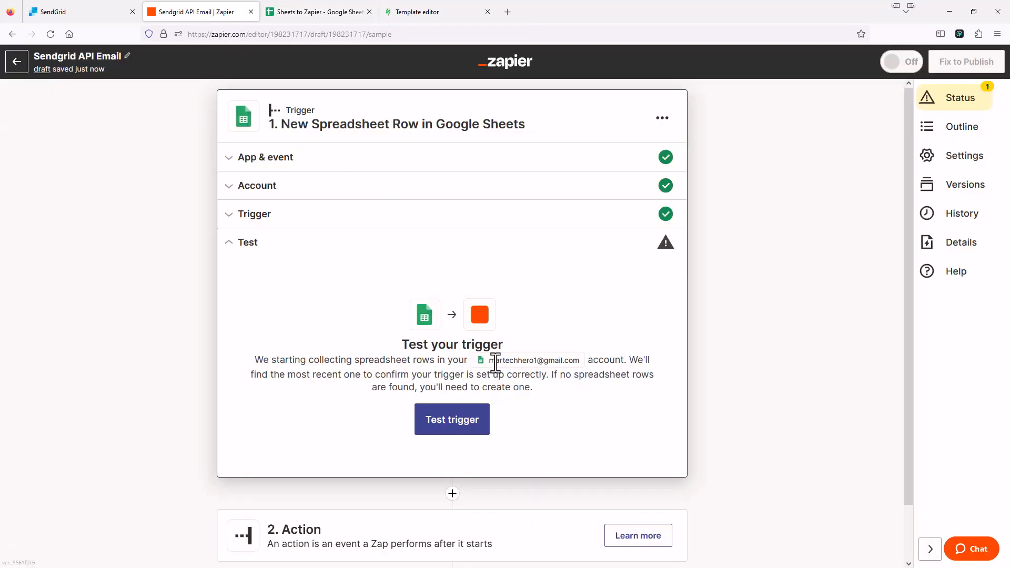
pyautogui.click(459, 419)
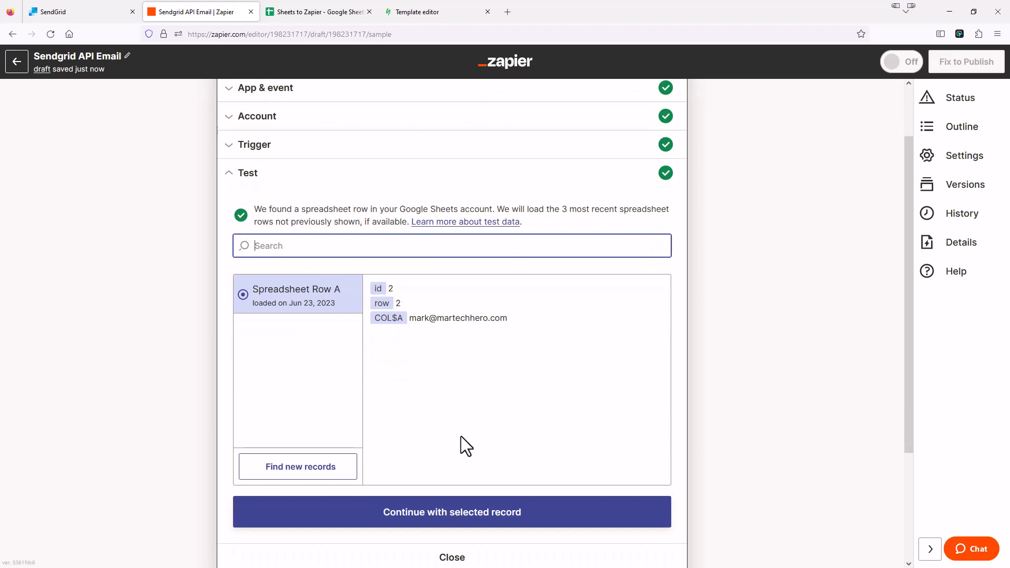
pyautogui.click(468, 508)
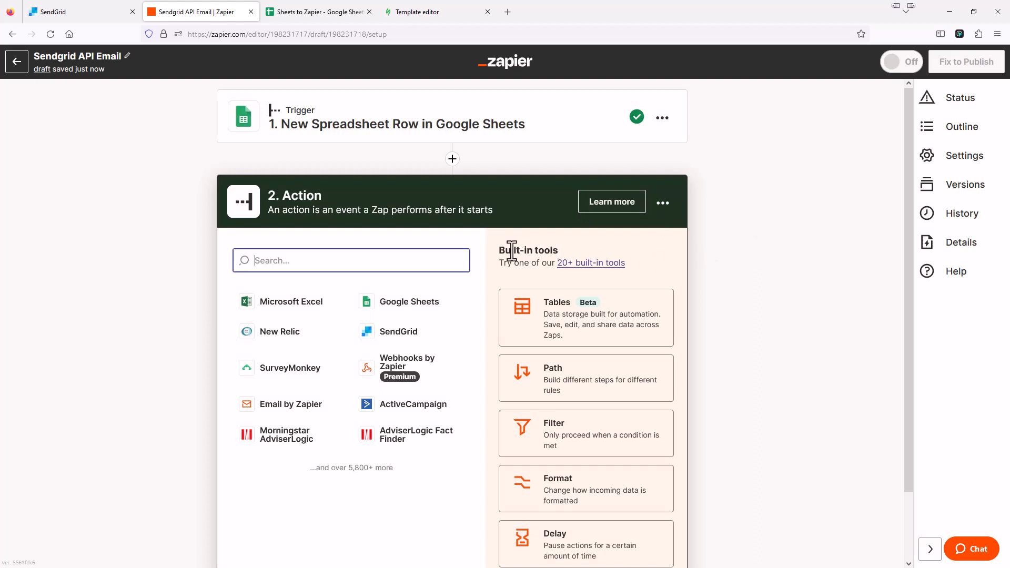
# Make SendGrid's Send Email the Zap's action event
pyautogui.click(410, 334)
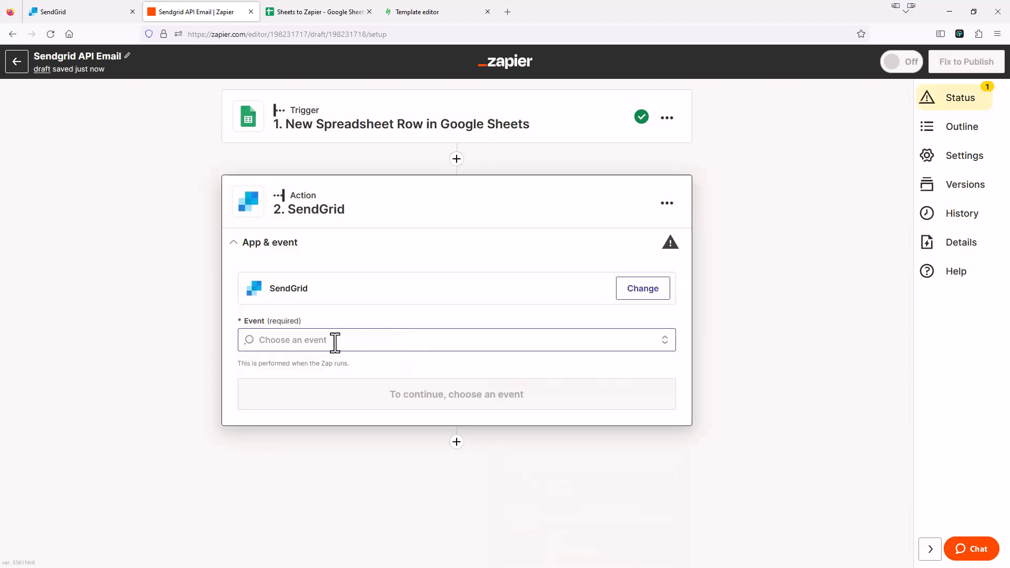
pyautogui.click(321, 342)
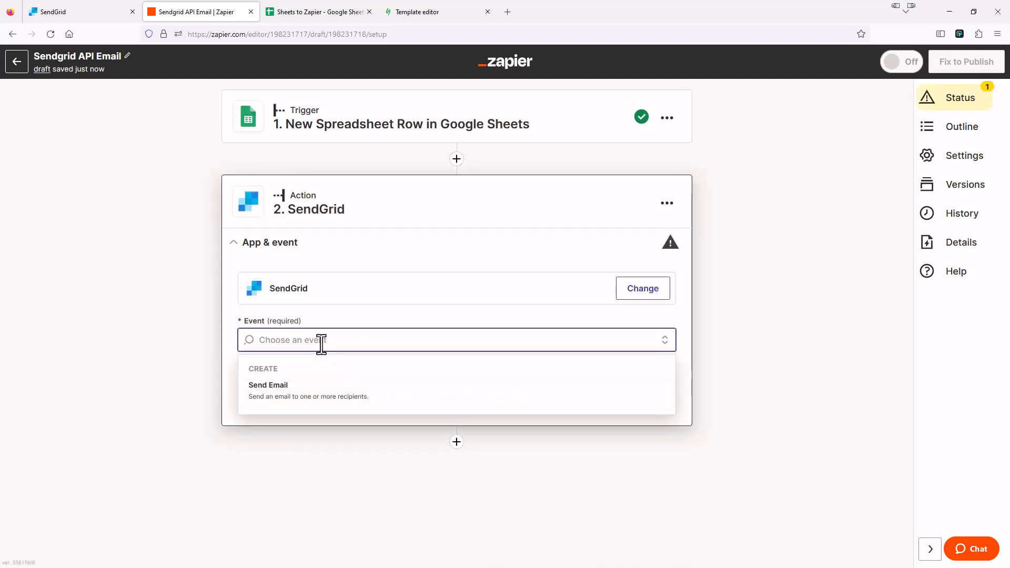
pyautogui.click(274, 392)
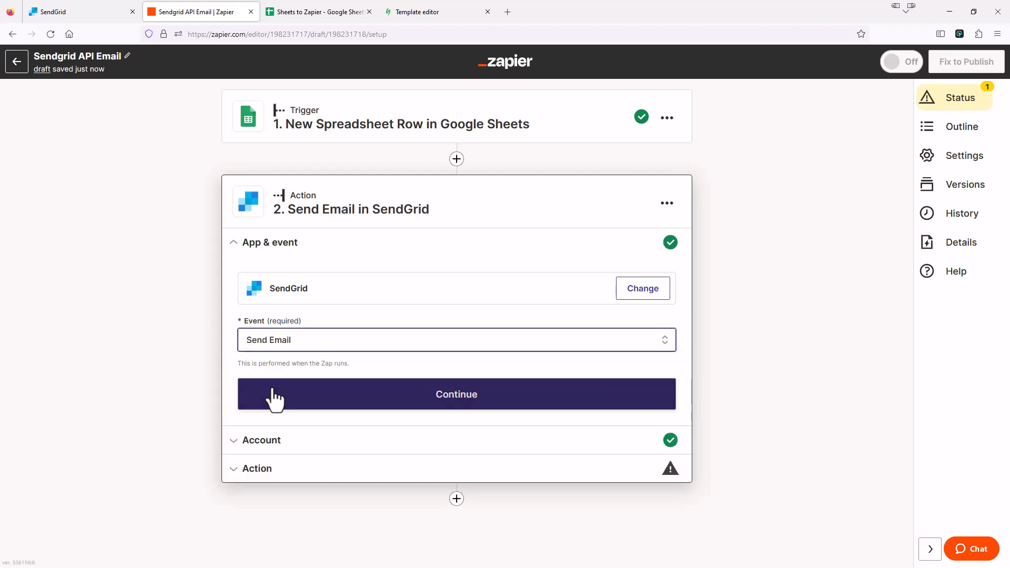
pyautogui.click(414, 394)
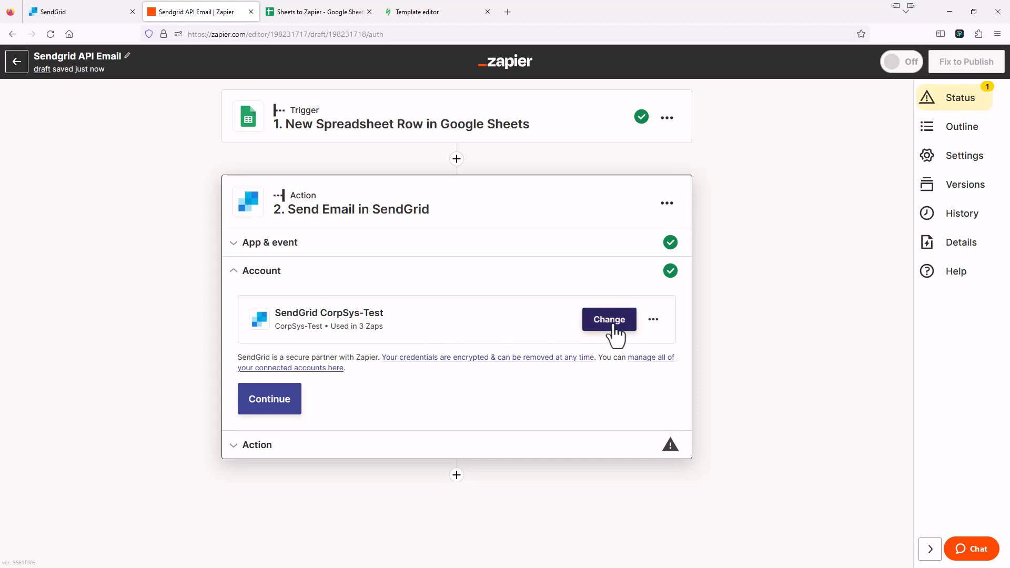
# Start reconnecting the SendGrid account, then go to the SendGrid dashboard for a new key
pyautogui.click(655, 322)
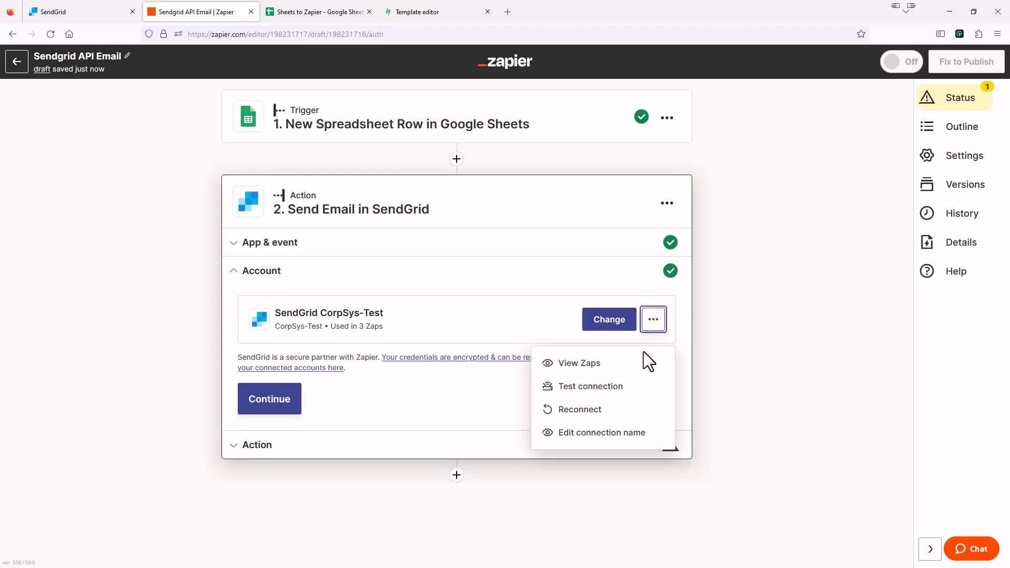
pyautogui.click(584, 409)
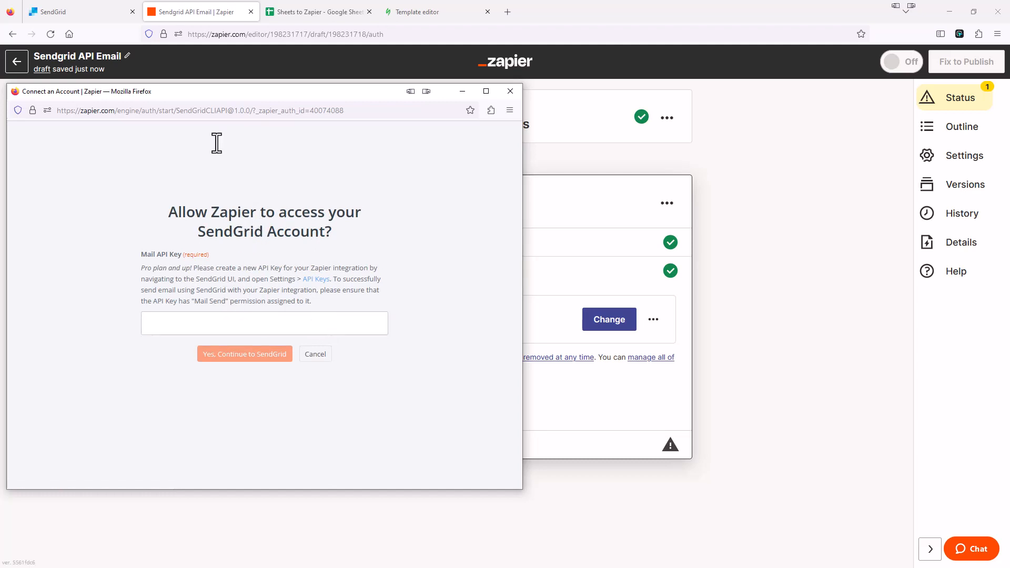
pyautogui.click(87, 13)
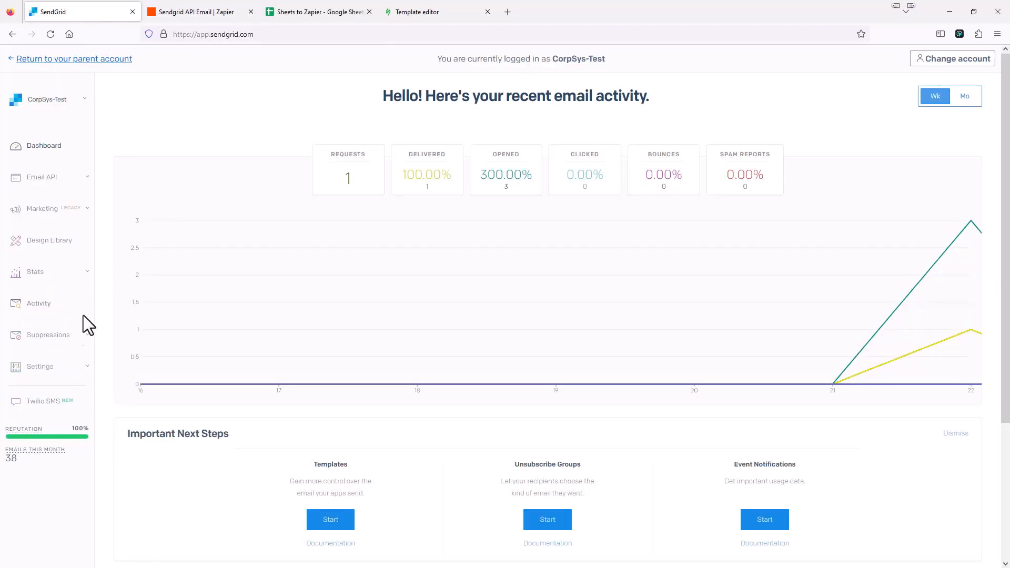
# Create a Full Access SendGrid API key named 'API Demo Zapier' and copy its value
pyautogui.click(87, 367)
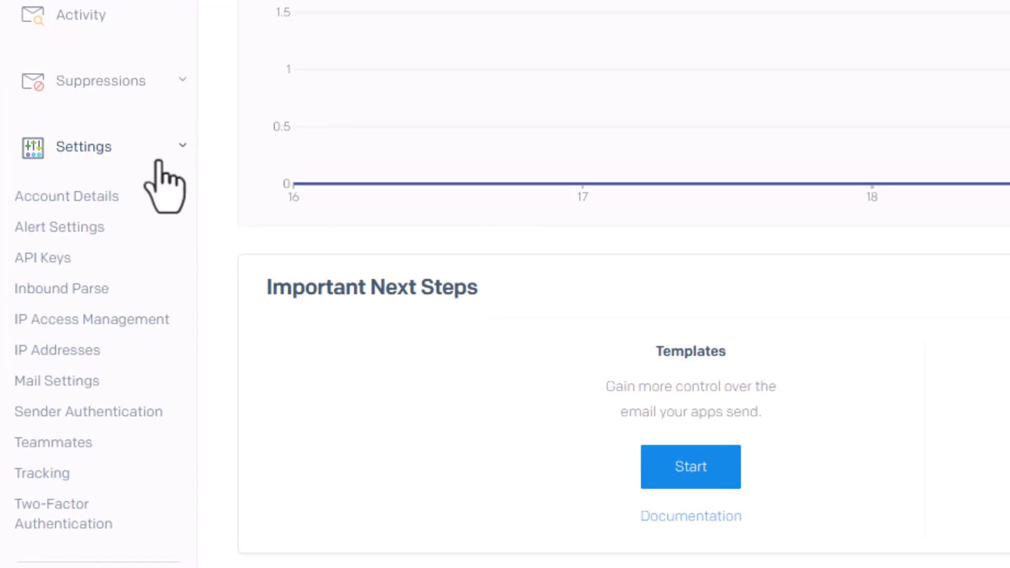
pyautogui.click(47, 262)
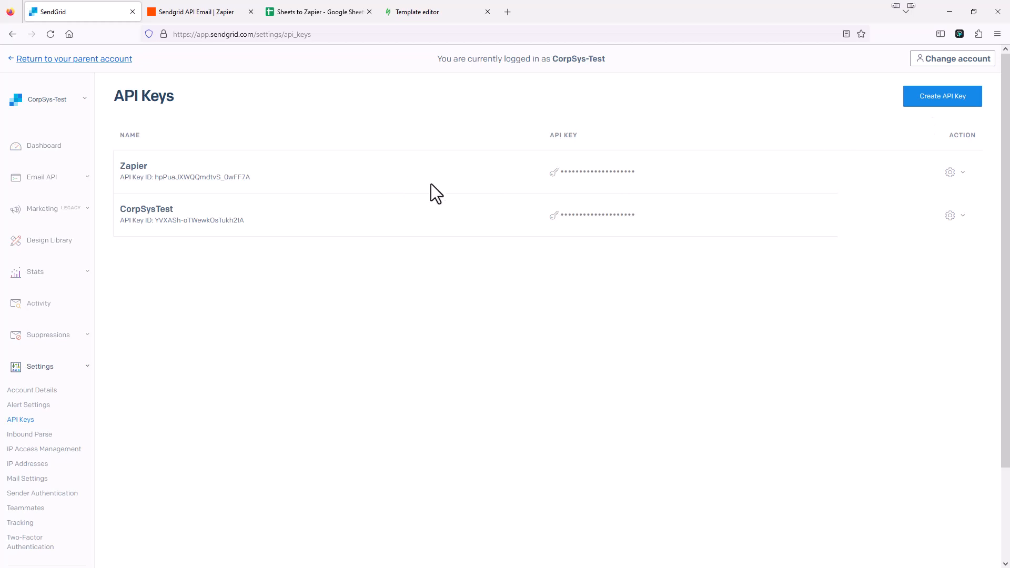
pyautogui.click(946, 99)
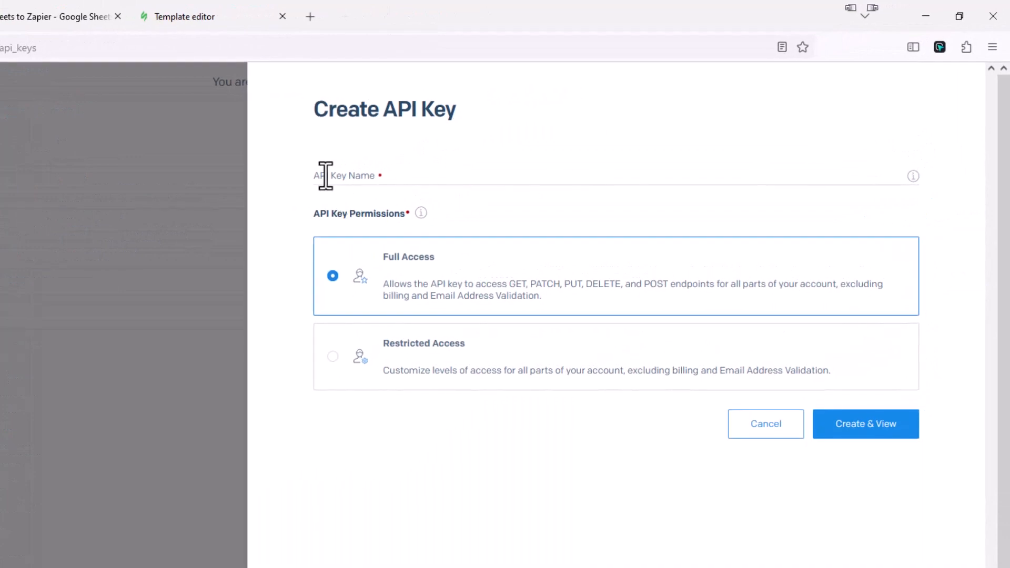
pyautogui.click(326, 175)
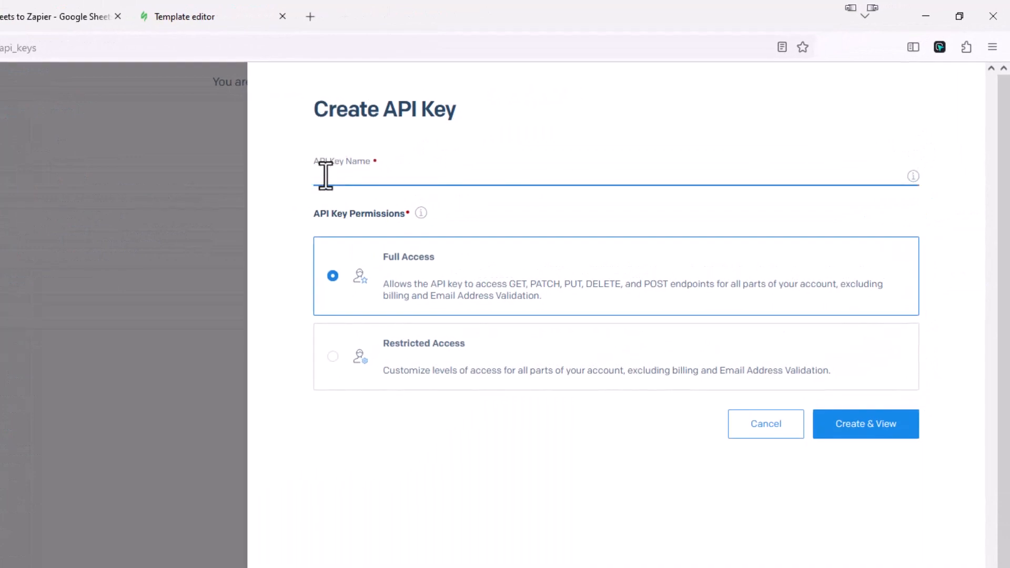
pyautogui.write('API Demo Zapier')
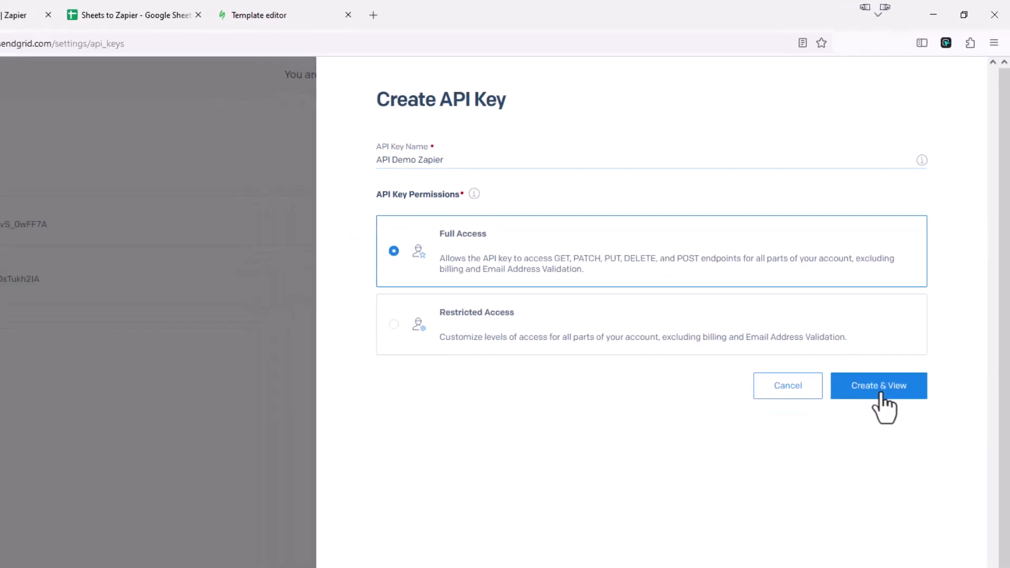
pyautogui.click(869, 429)
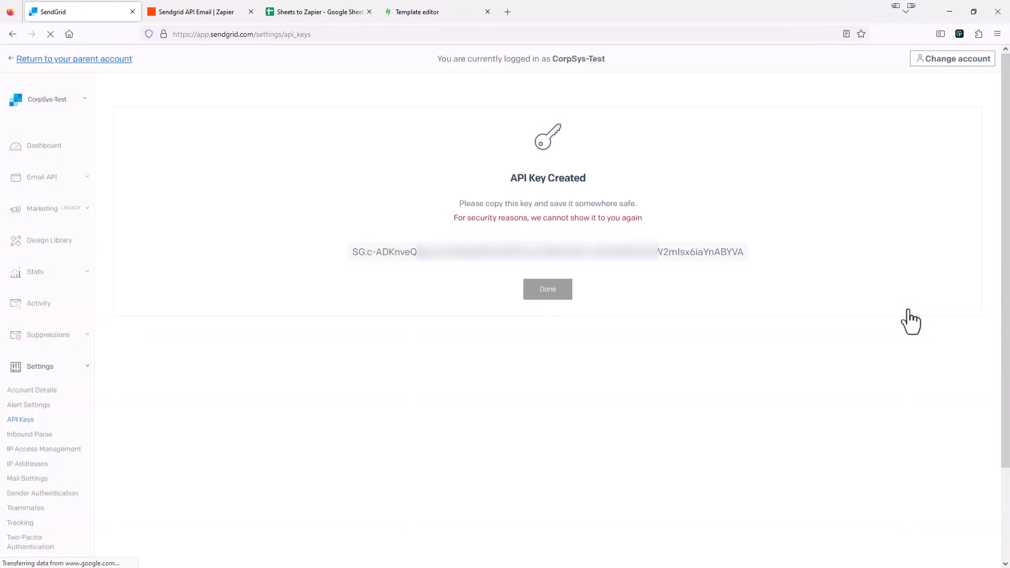
pyautogui.click(546, 261)
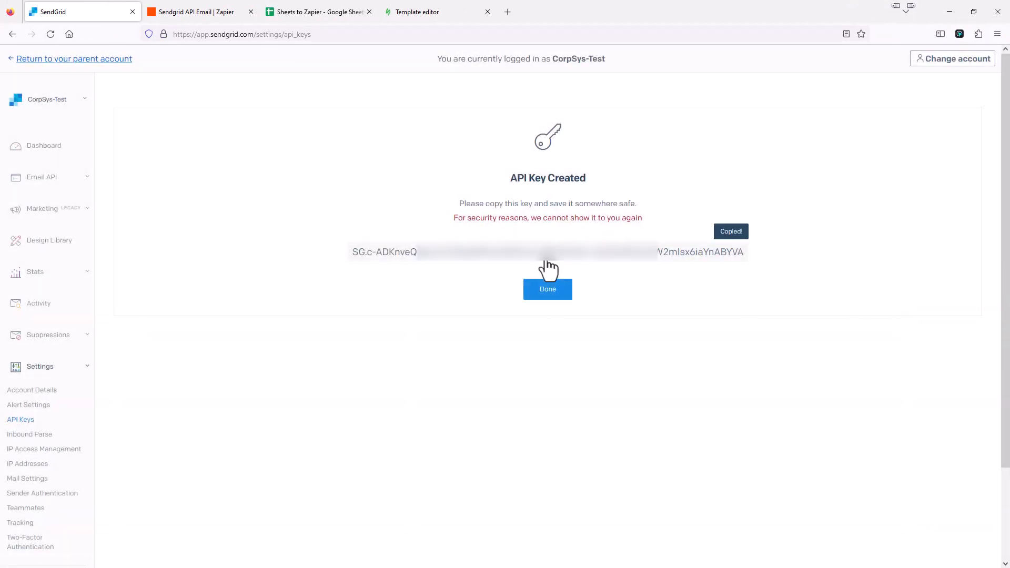
pyautogui.click(547, 298)
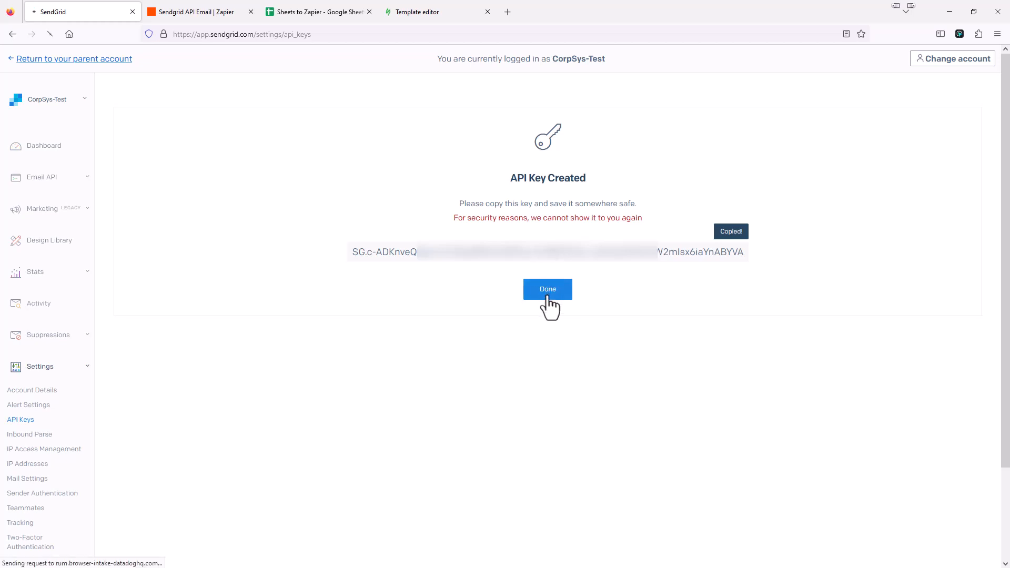
# Reconnect the SendGrid account in Zapier with the pasted API key and continue to the action fields
pyautogui.click(203, 14)
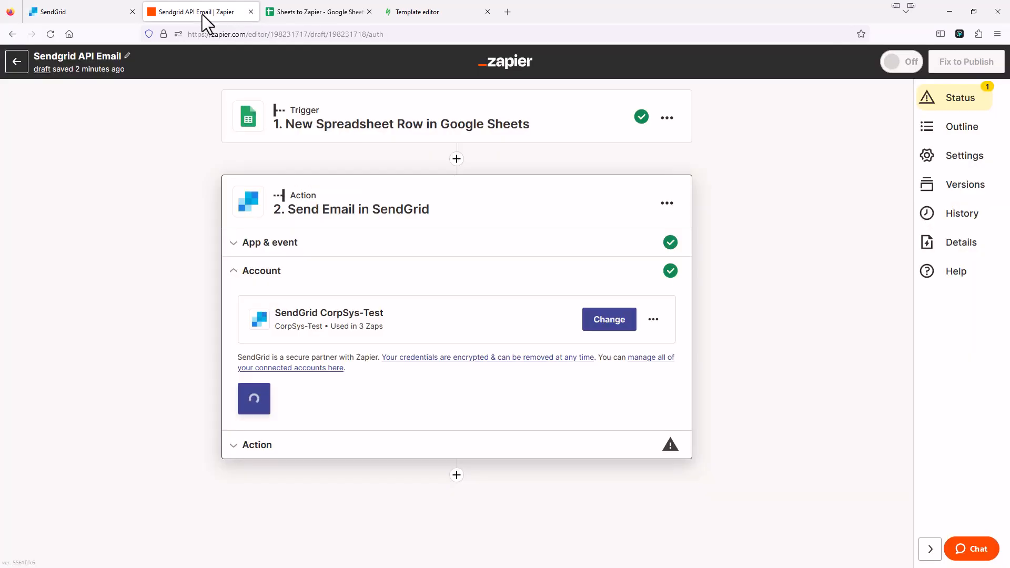
pyautogui.click(654, 320)
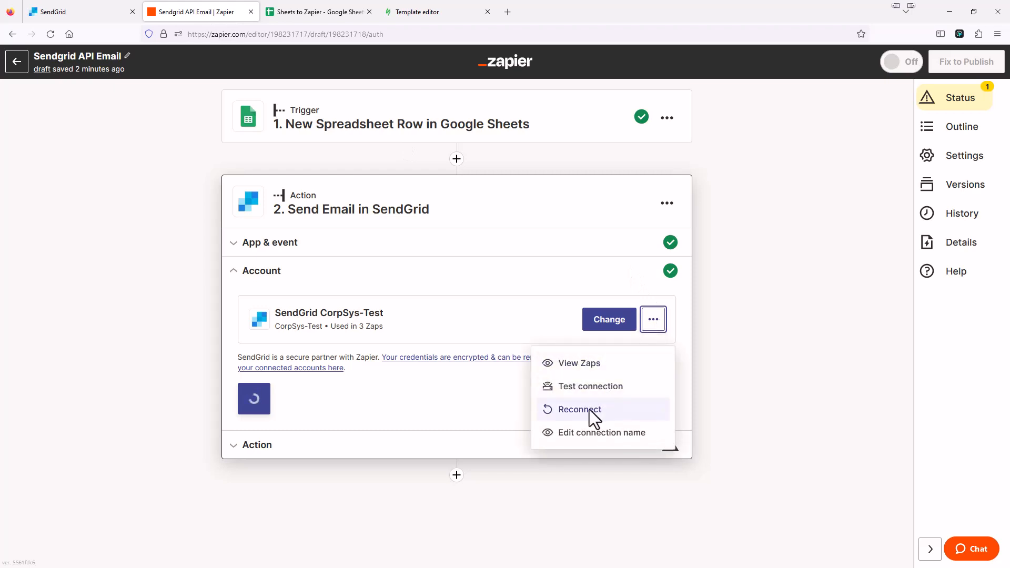
pyautogui.click(589, 409)
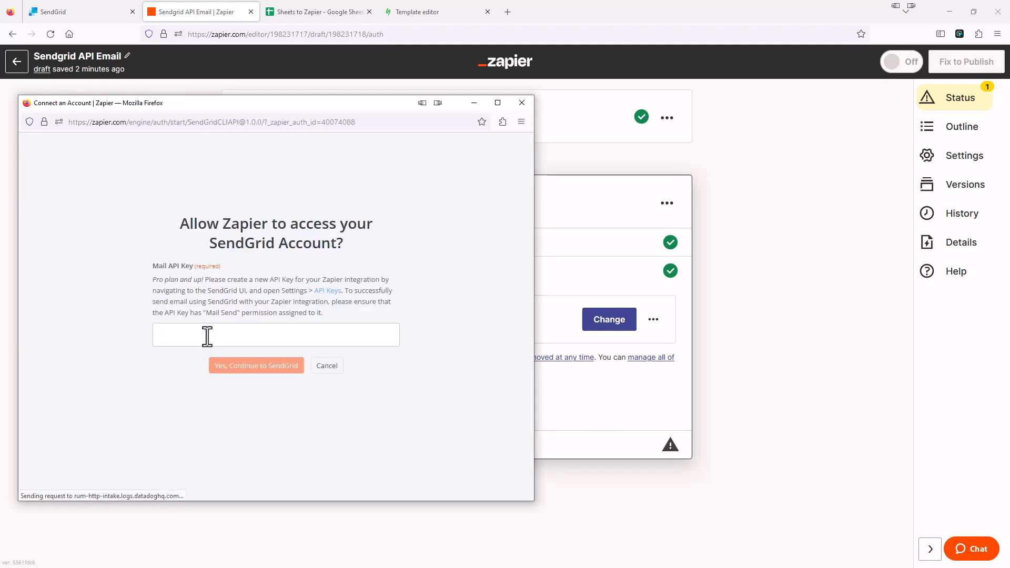
pyautogui.click(207, 336)
pyautogui.hotkey('ctrl', 'v')
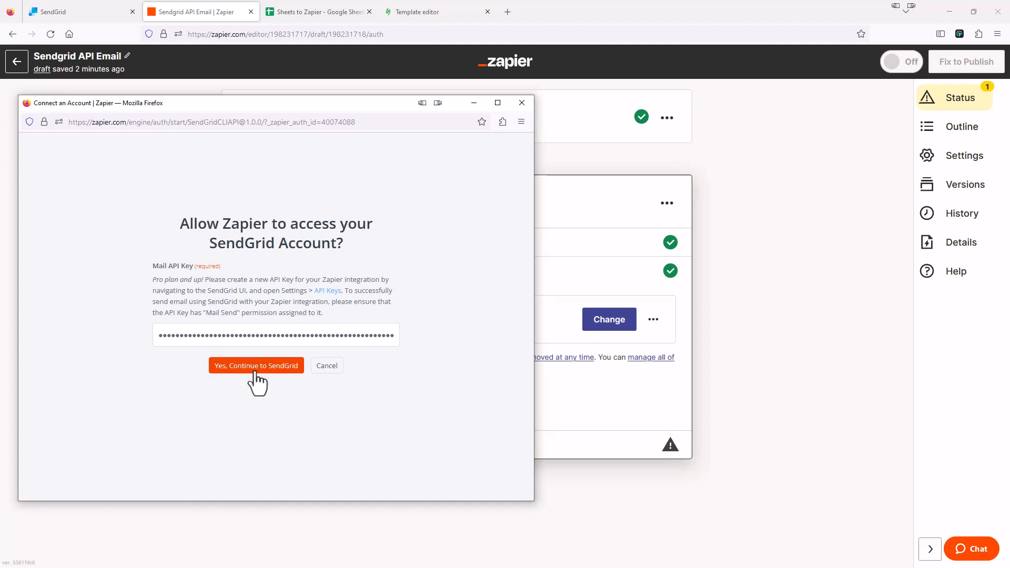
pyautogui.click(258, 367)
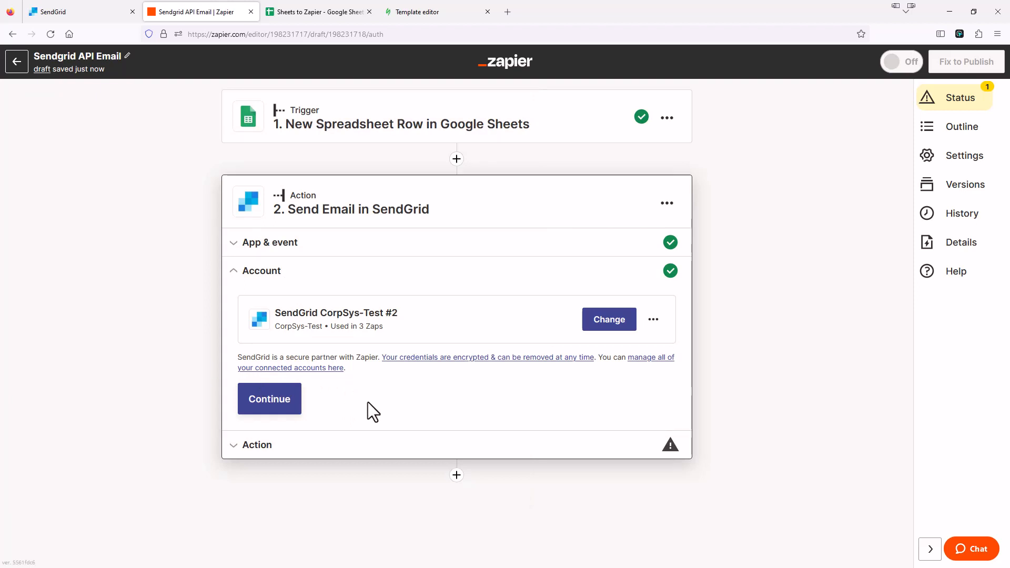
pyautogui.click(279, 406)
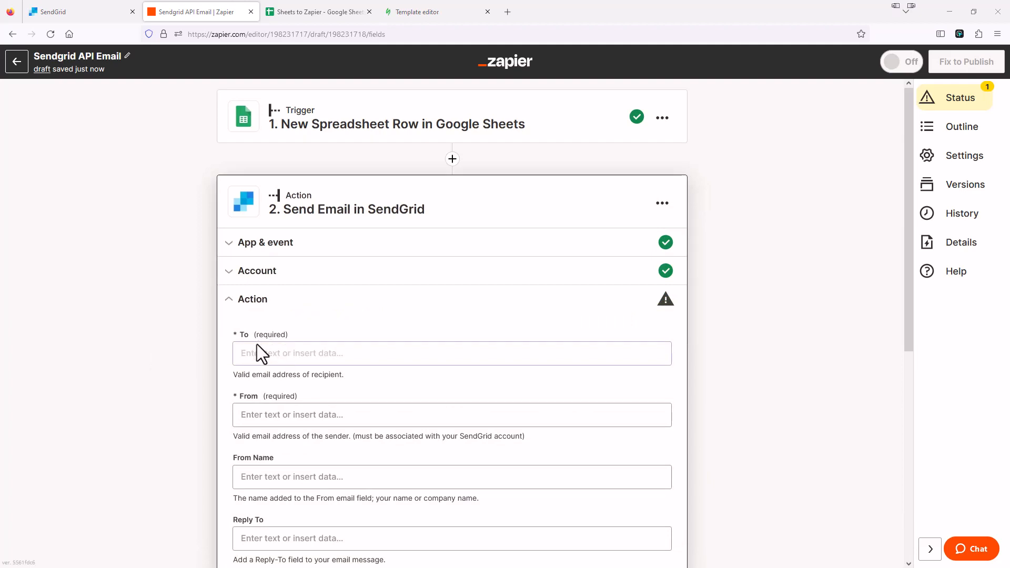
# Switch to the Stripo template editor showing the Finance Treehouse newsletter
pyautogui.click(427, 12)
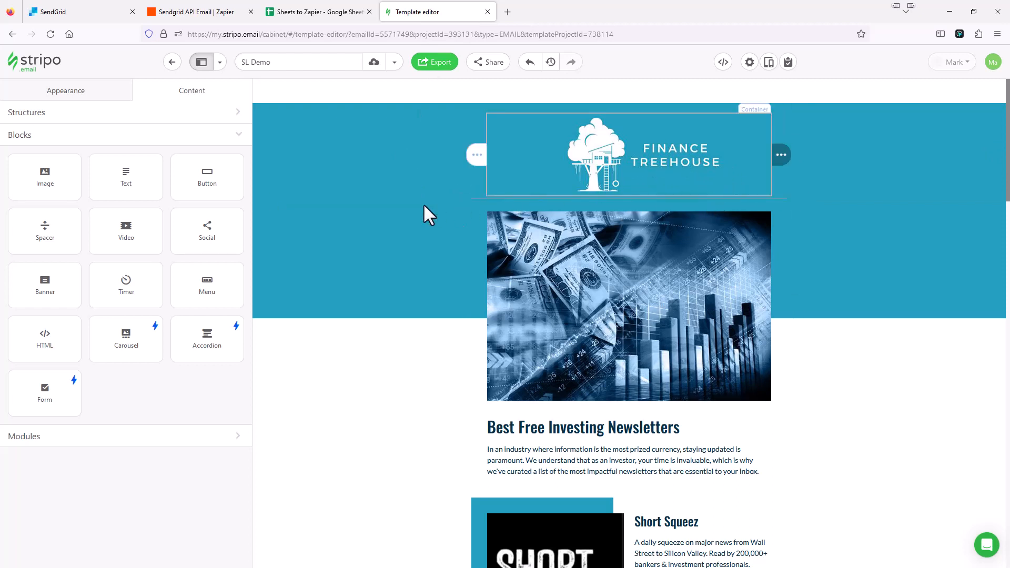
# Scroll through the Stripo newsletter's Sign Up buttons, then return to the Zapier editor
pyautogui.scroll(-6, 398, 235)
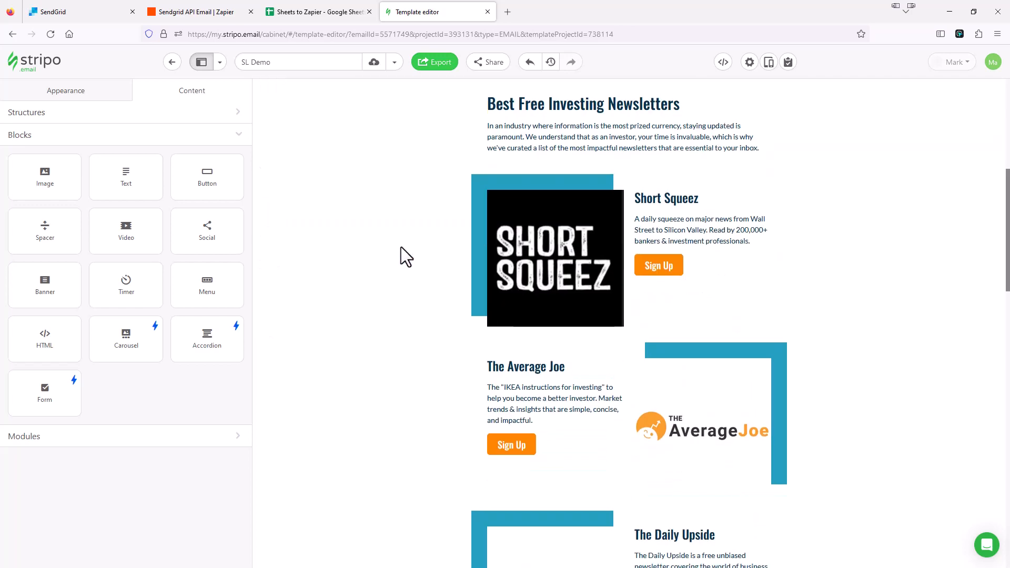
pyautogui.scroll(-5, 401, 247)
pyautogui.scroll(10, 401, 247)
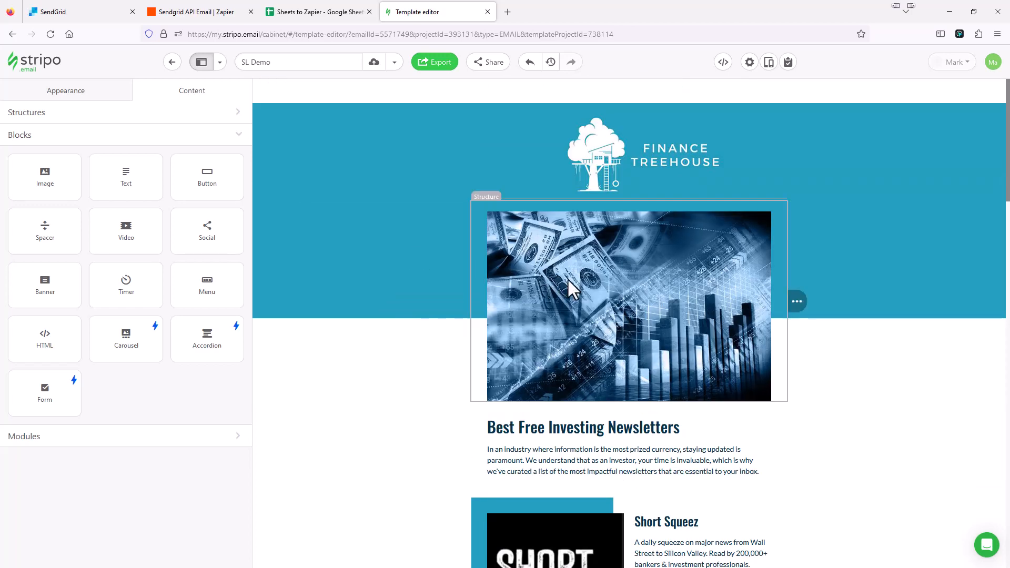
pyautogui.scroll(-5, 384, 328)
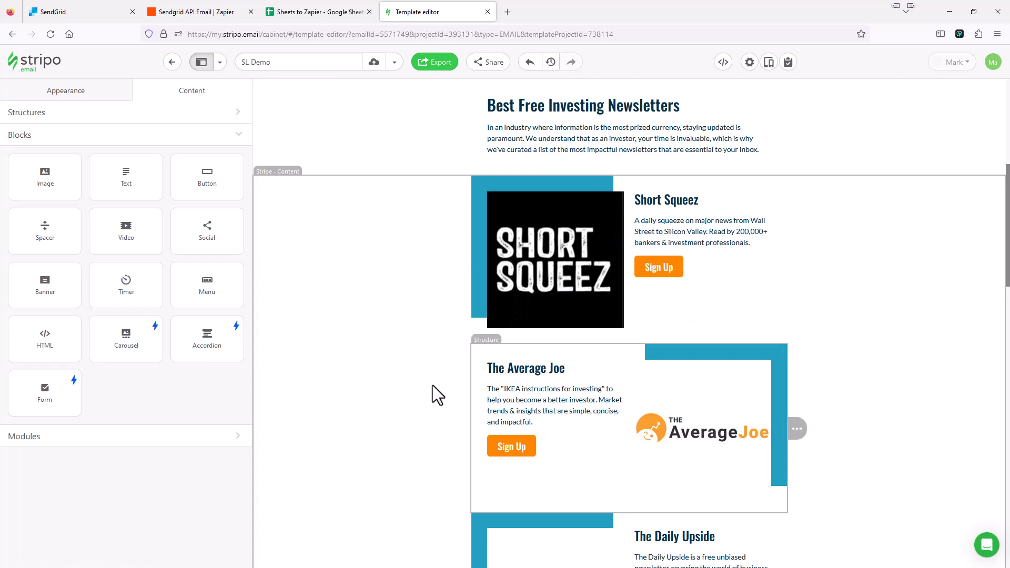
pyautogui.scroll(6, 374, 347)
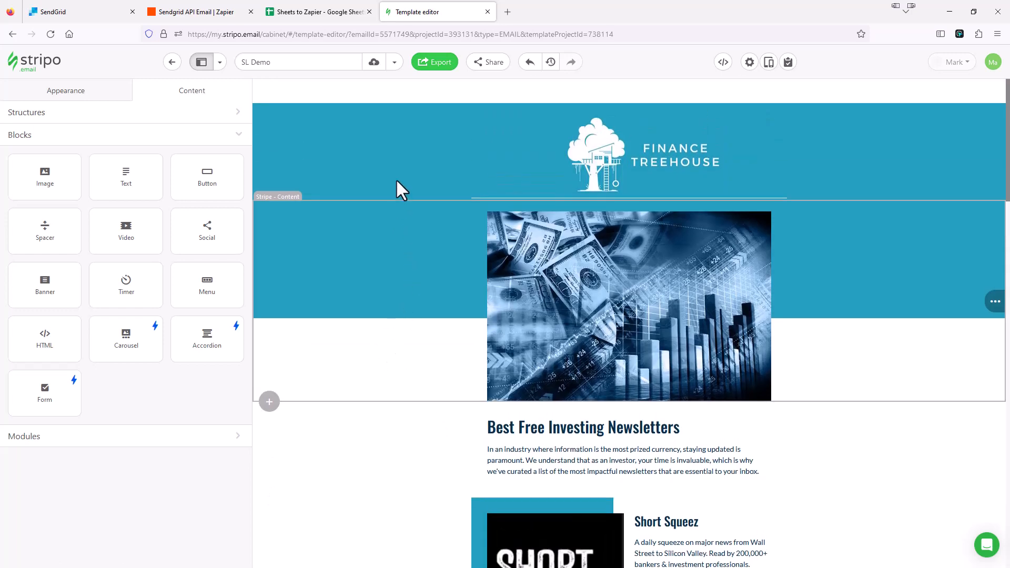
pyautogui.click(202, 13)
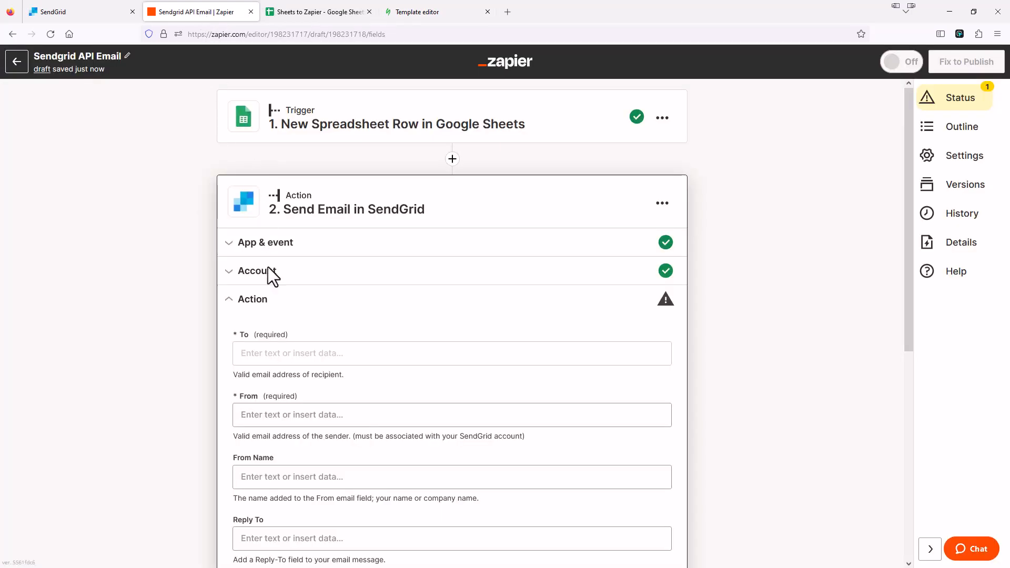
# Map the SendGrid To field to the Google Sheets trigger's Email column value
pyautogui.click(277, 353)
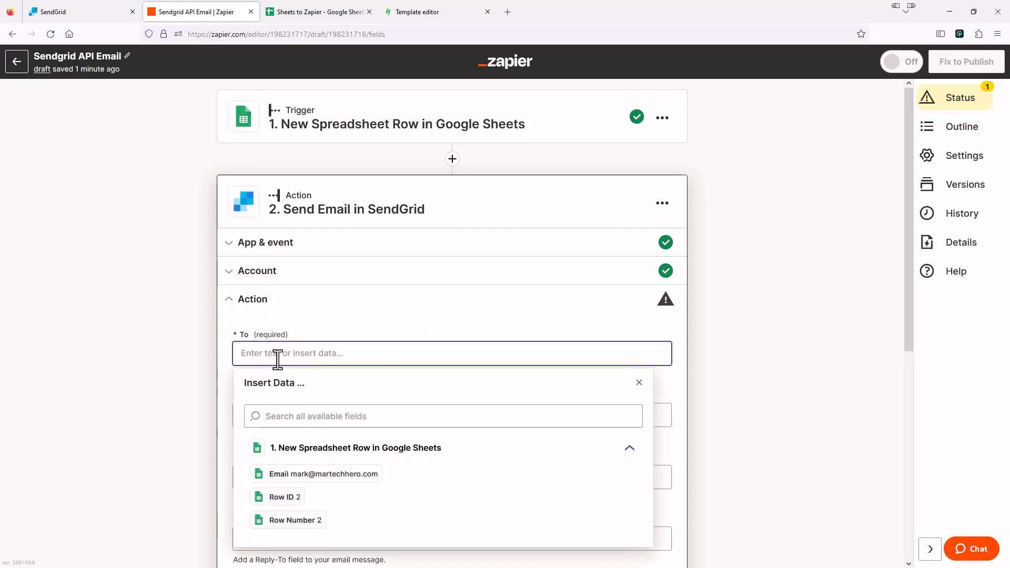
pyautogui.click(324, 12)
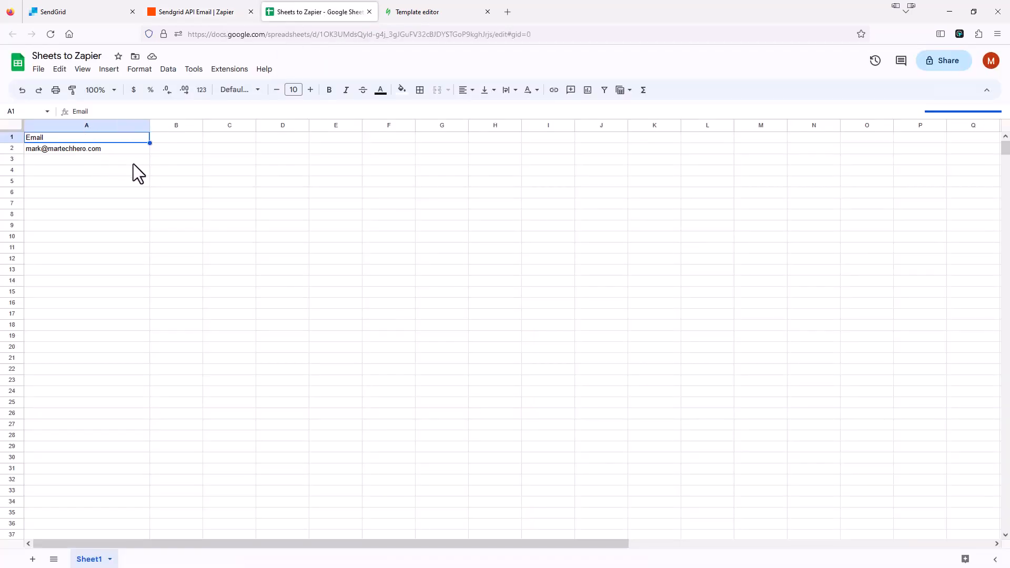
pyautogui.click(193, 12)
pyautogui.click(298, 354)
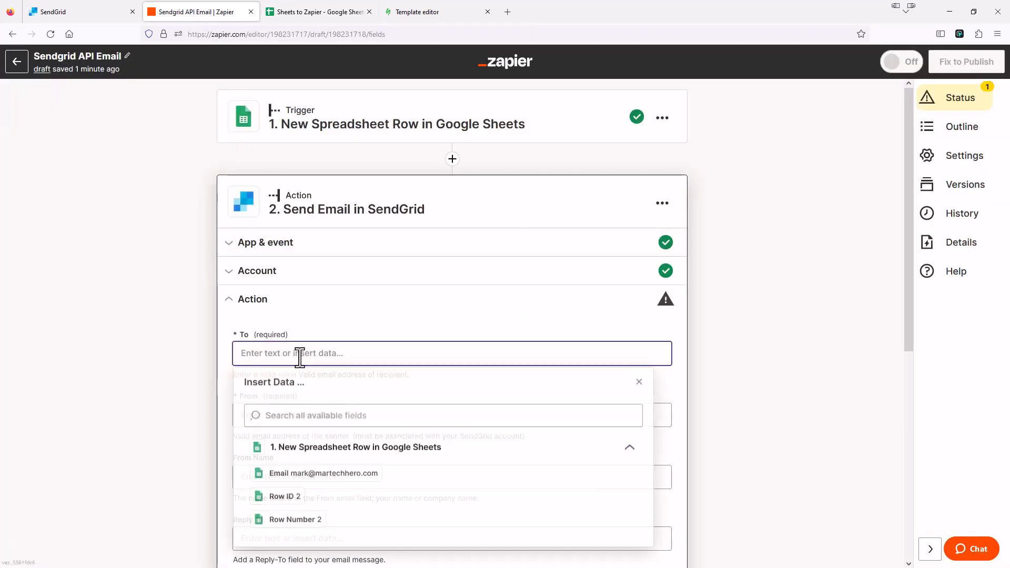
pyautogui.click(362, 488)
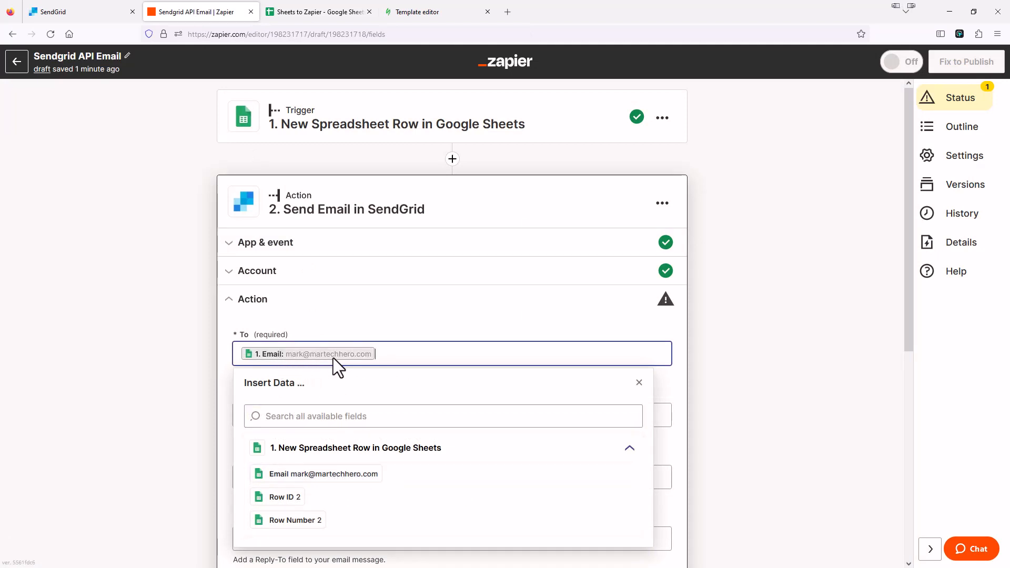
pyautogui.click(223, 317)
pyautogui.scroll(-1, 224, 317)
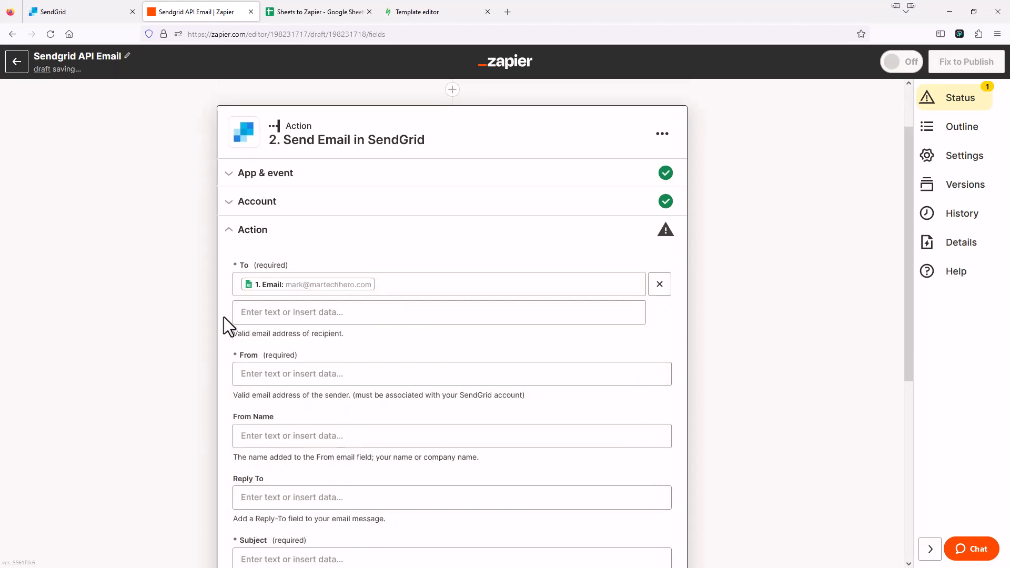
# Fill in the sender e-mail address and set the From name to Finance Treehouse
pyautogui.scroll(-2, 233, 315)
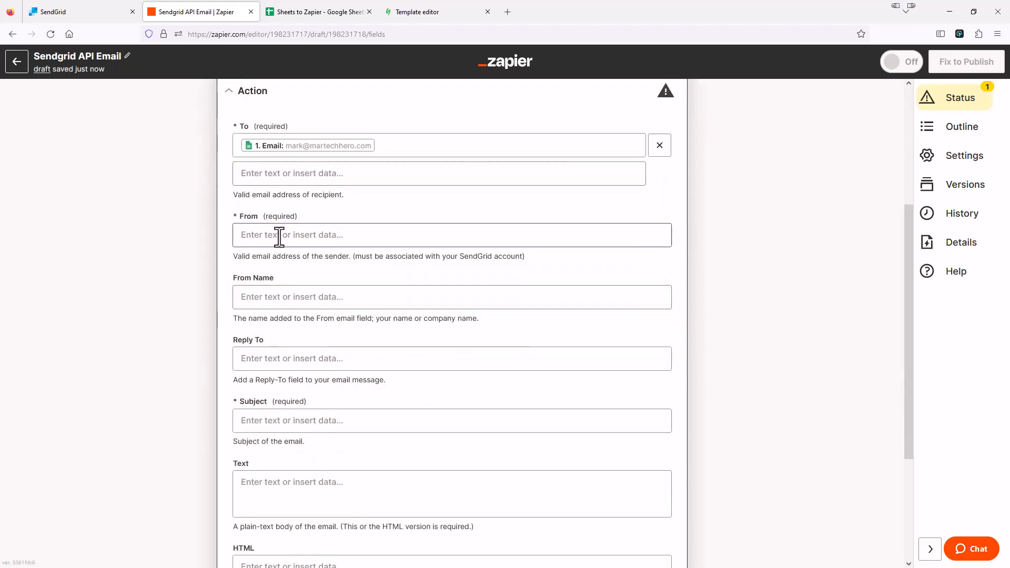
pyautogui.click(279, 237)
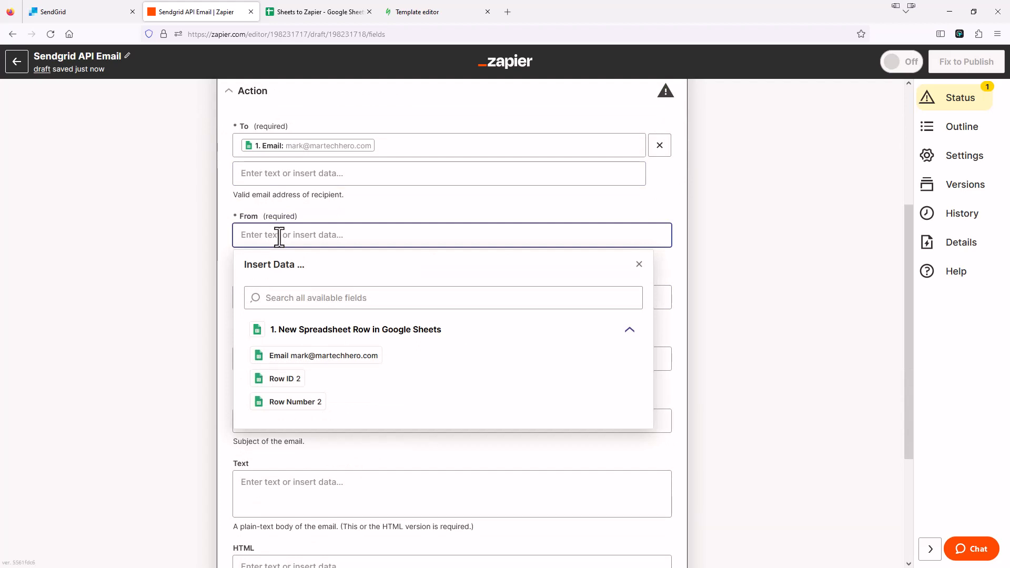
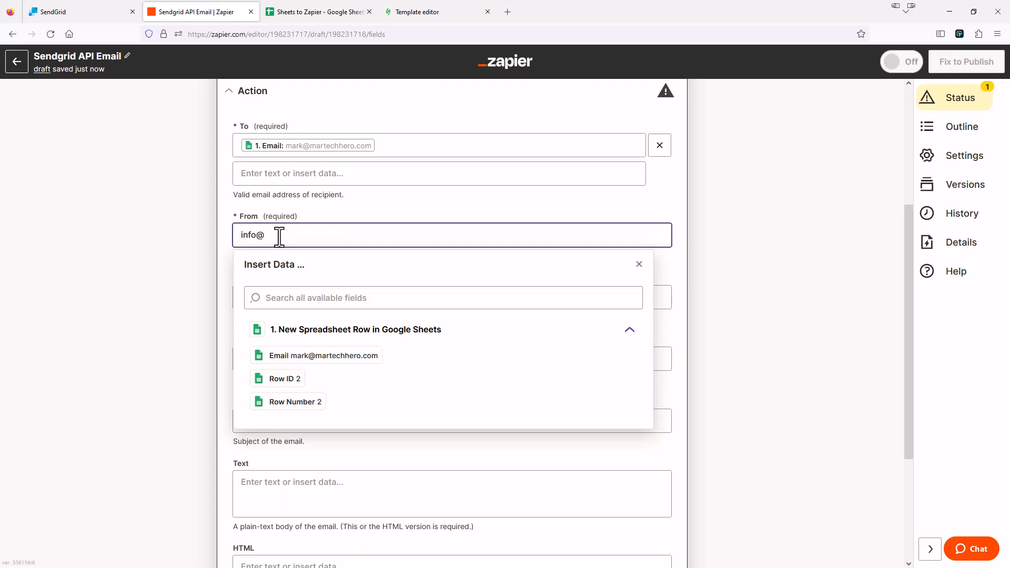
pyautogui.click(272, 296)
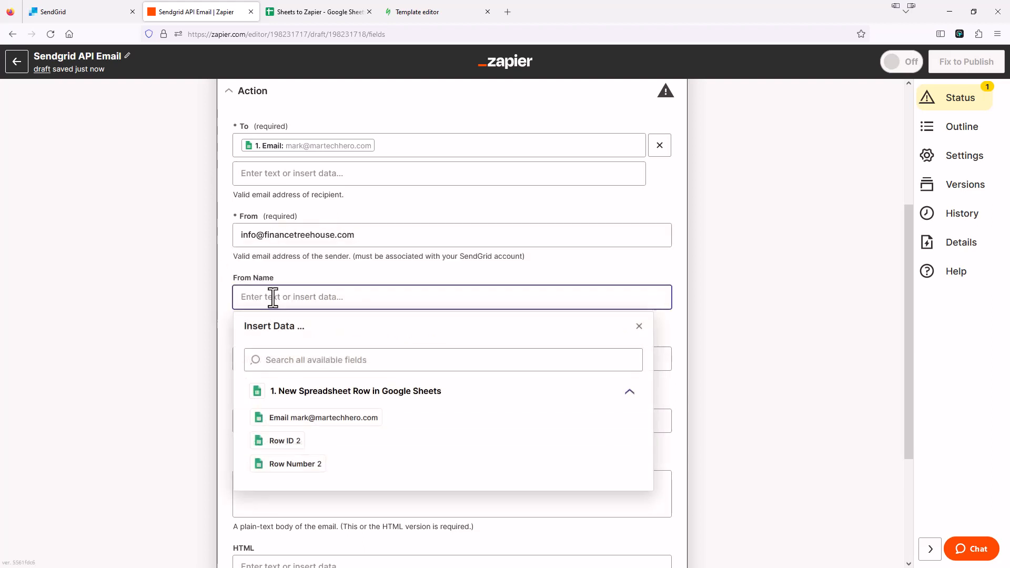
pyautogui.write('Finance Treehouse')
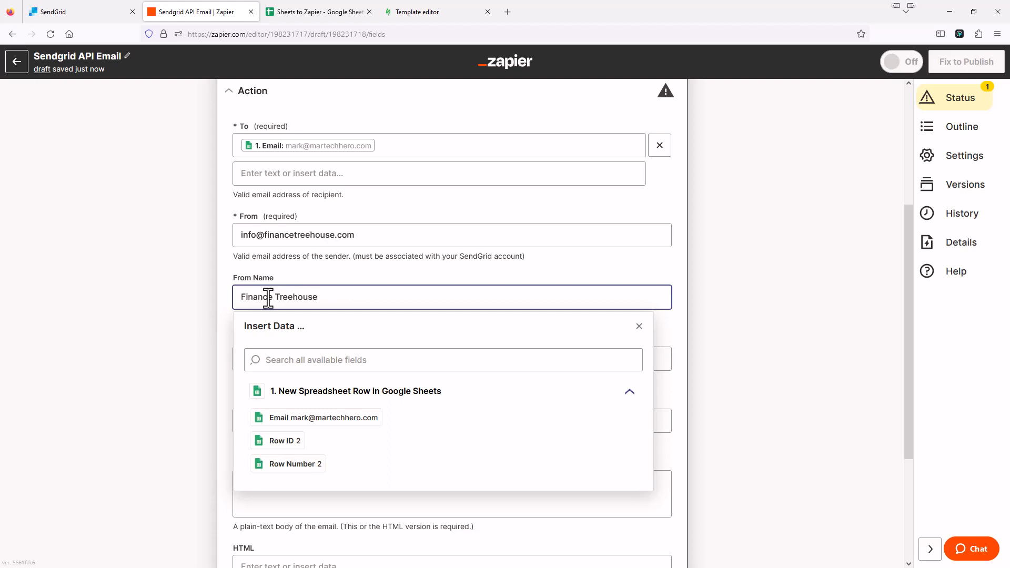
pyautogui.click(228, 302)
pyautogui.scroll(-1, 228, 302)
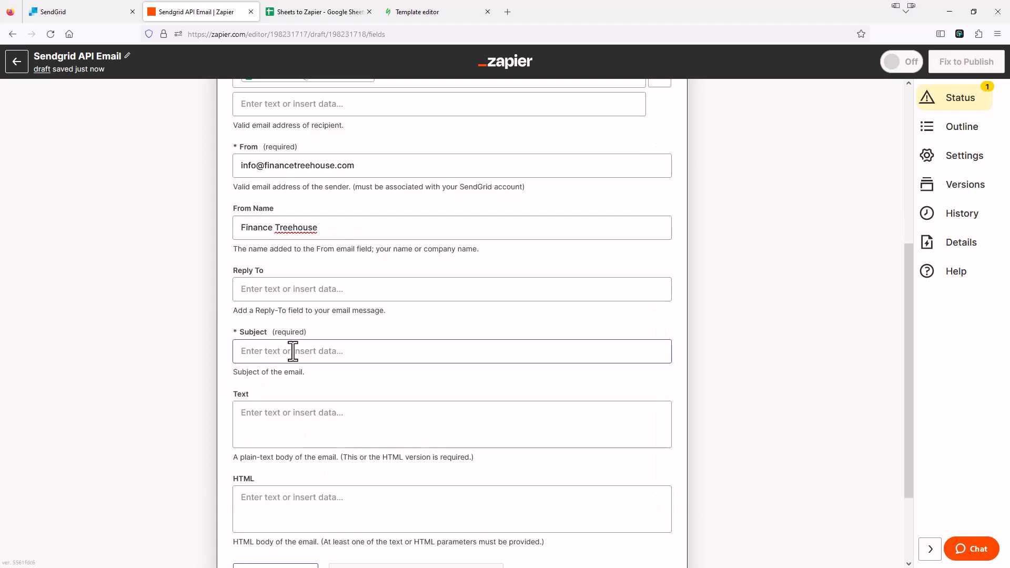
# Enter the subject 'Best Investment Newsletters', leaving the HTML body empty for now
pyautogui.click(285, 352)
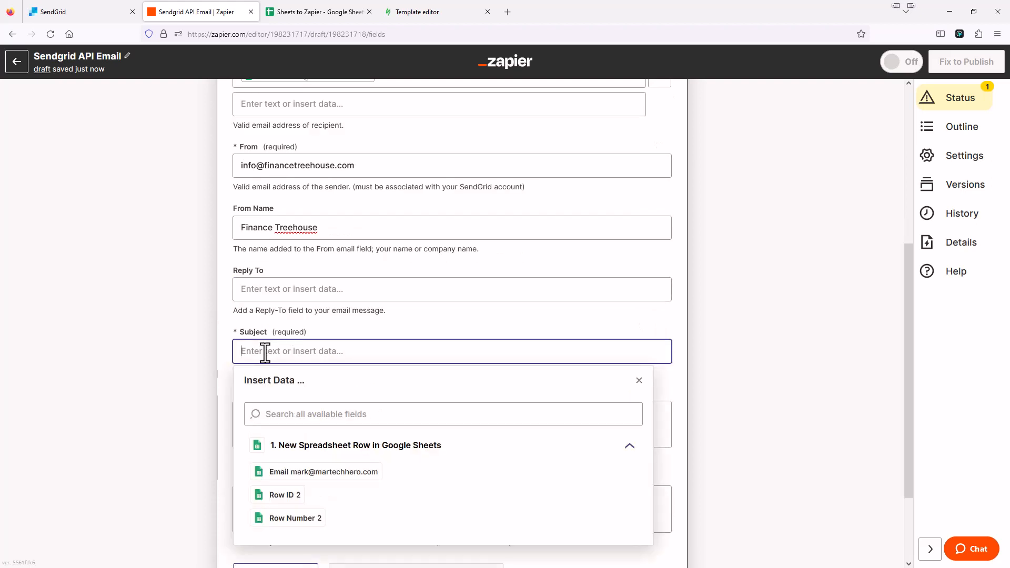
pyautogui.write('Best Investment')
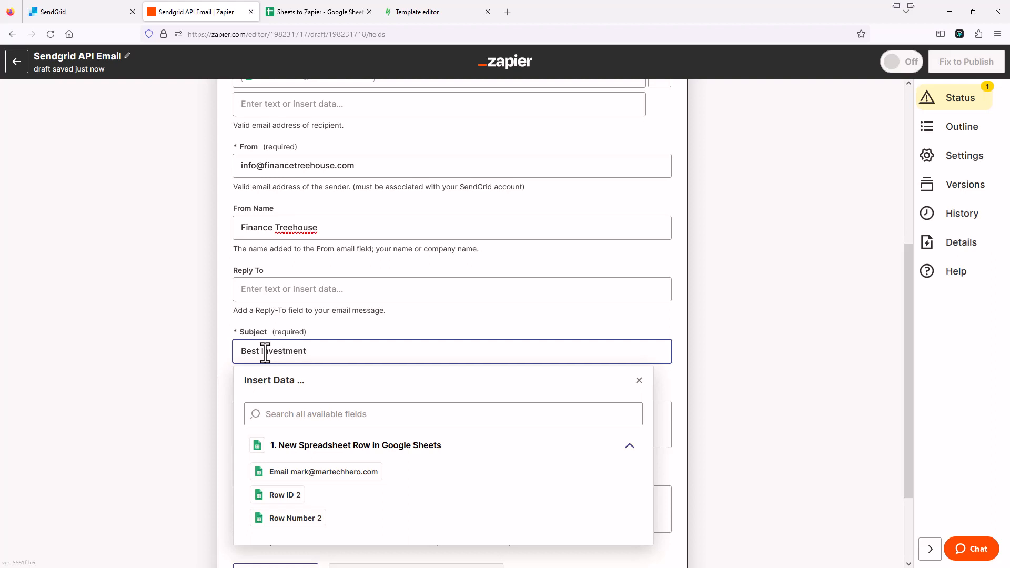
pyautogui.write(' Newsletters')
pyautogui.click(221, 329)
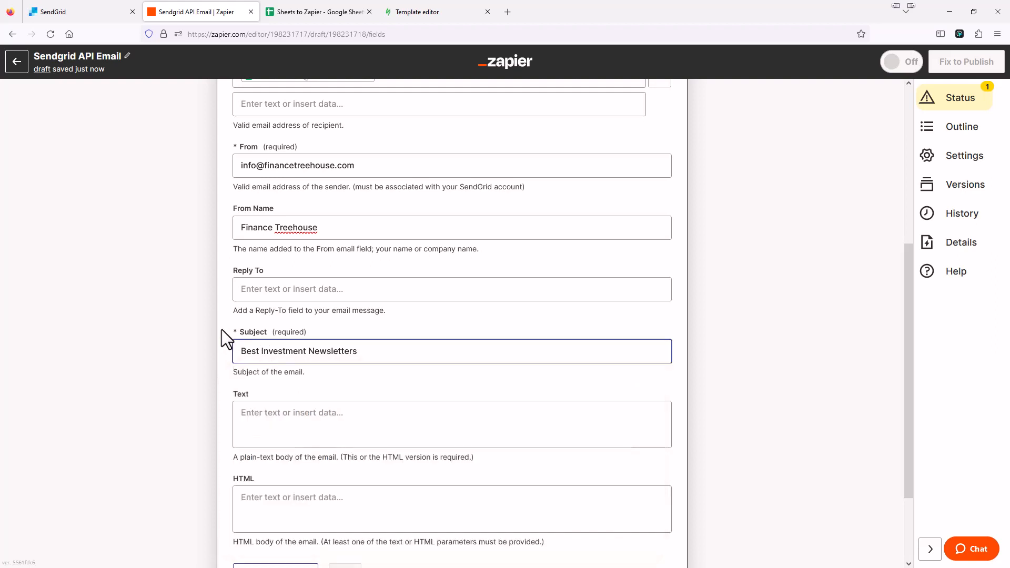
pyautogui.scroll(-2, 223, 330)
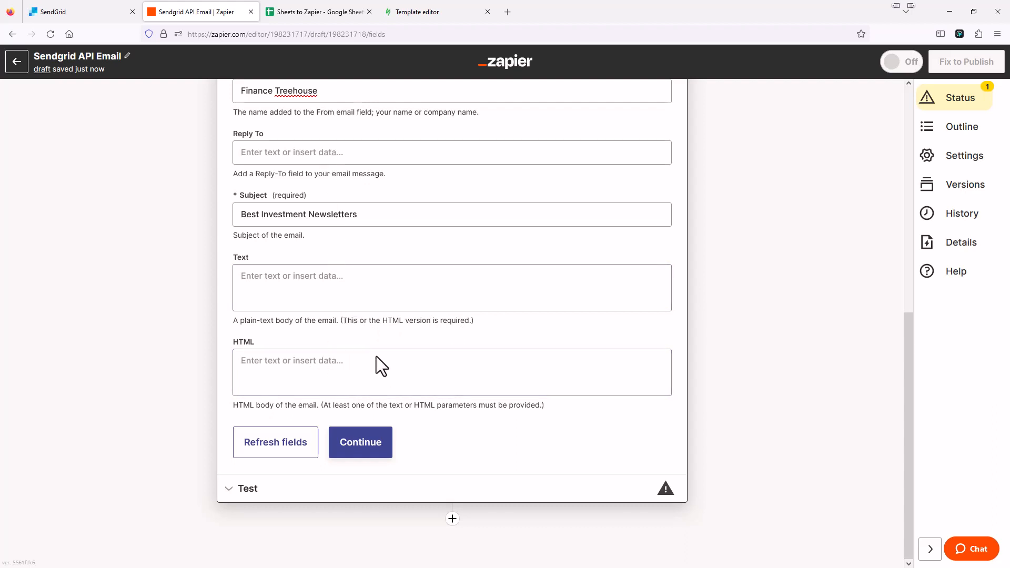
pyautogui.click(431, 21)
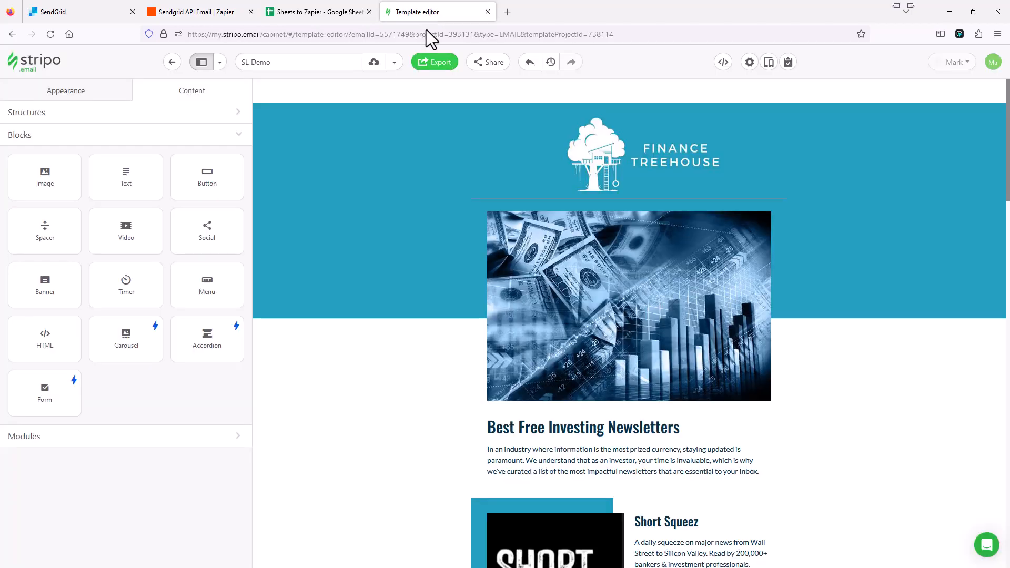
# Export the SL Demo email from Stripo as HTML and copy the code to the clipboard
pyautogui.scroll(-10, 690, 457)
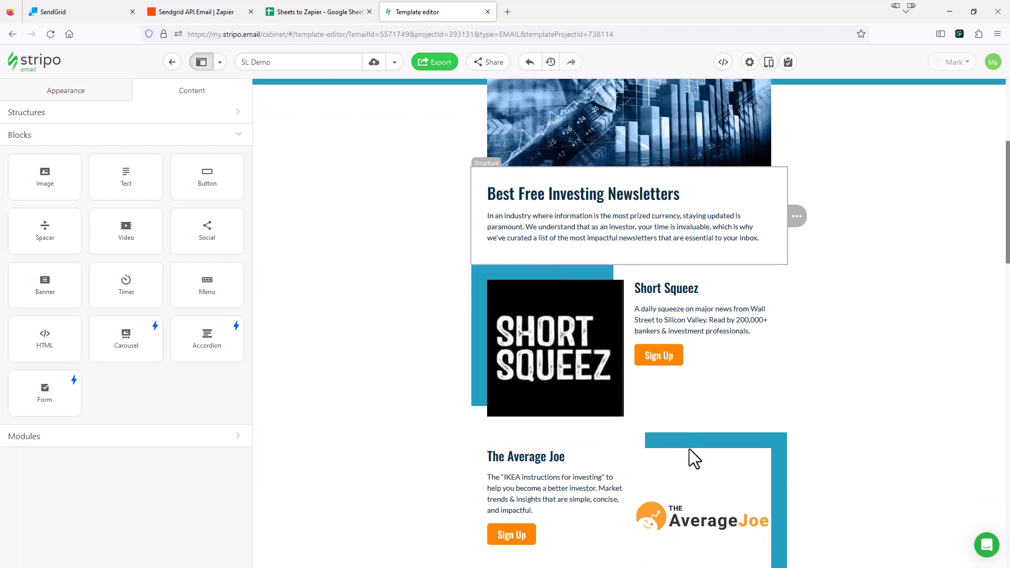
pyautogui.scroll(10, 690, 444)
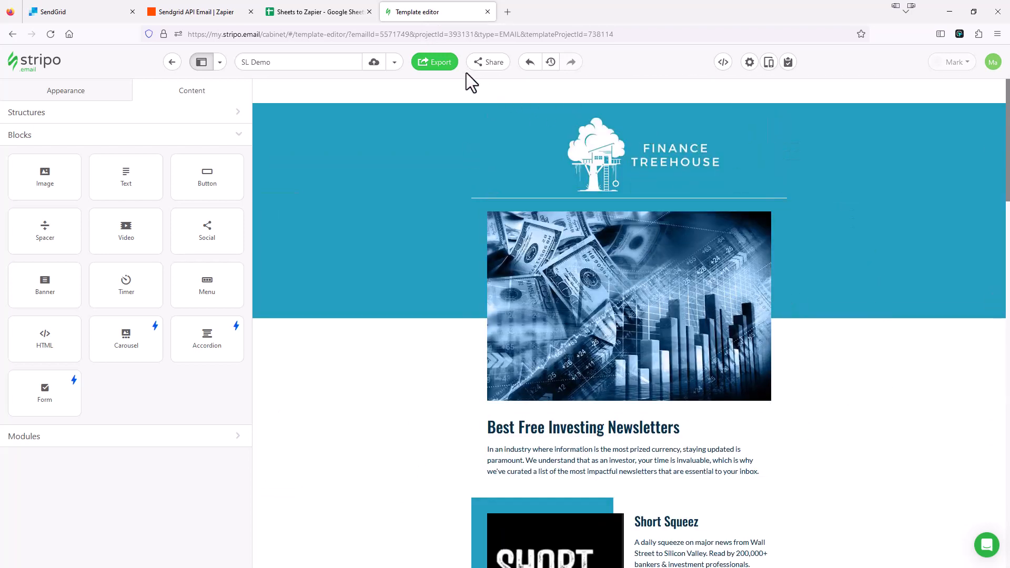
pyautogui.click(440, 63)
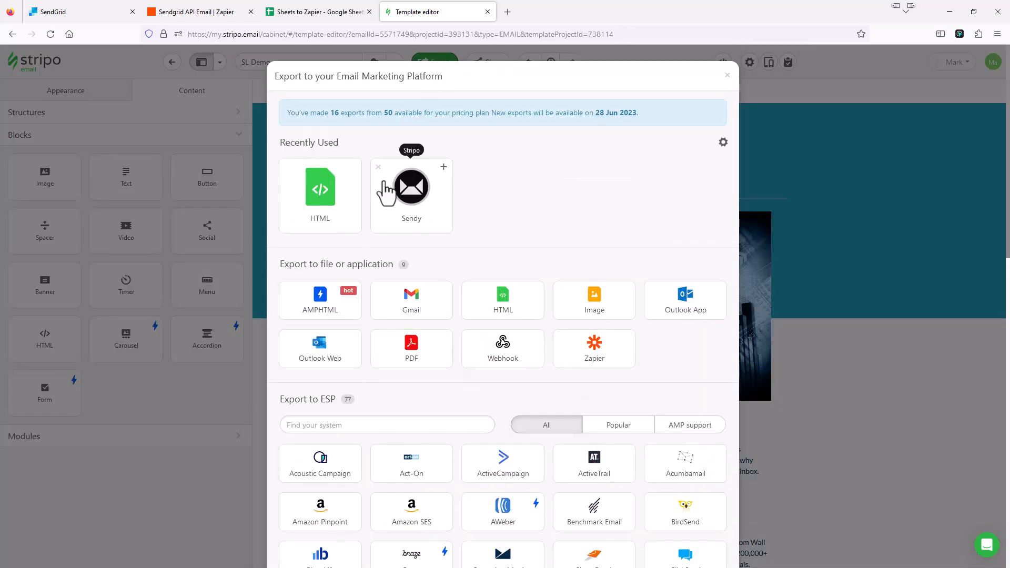
pyautogui.click(339, 217)
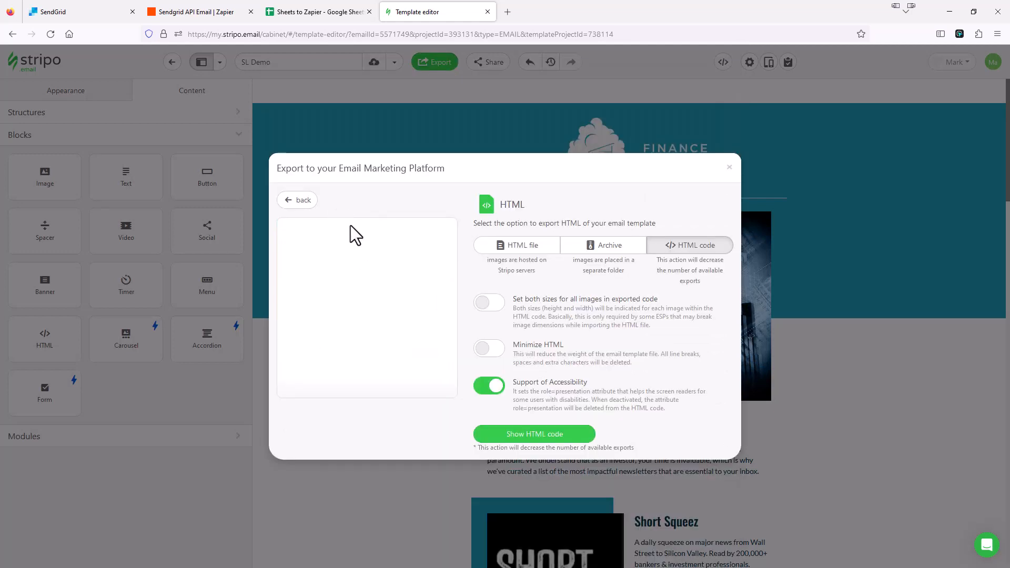
pyautogui.click(533, 437)
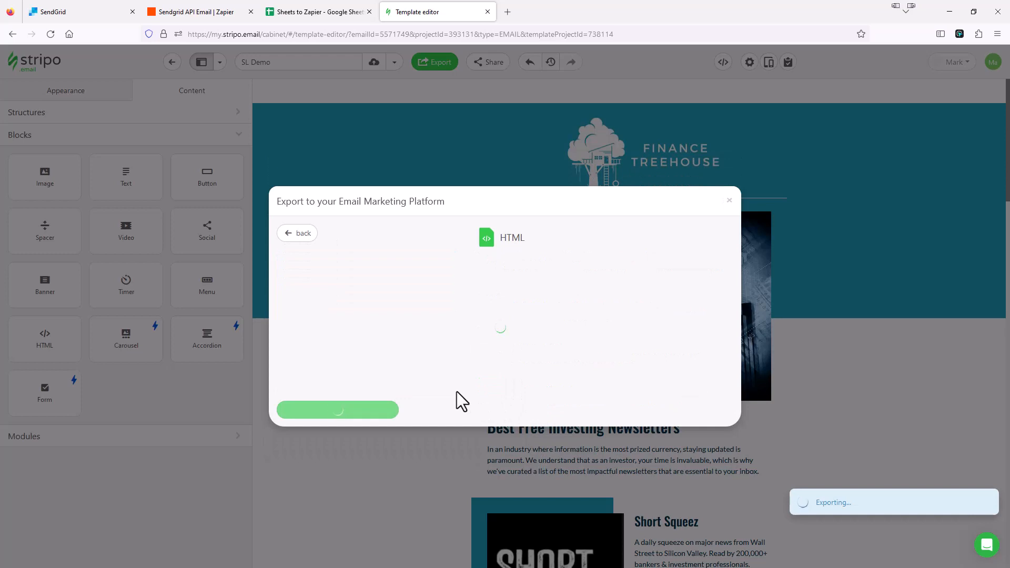
pyautogui.click(368, 408)
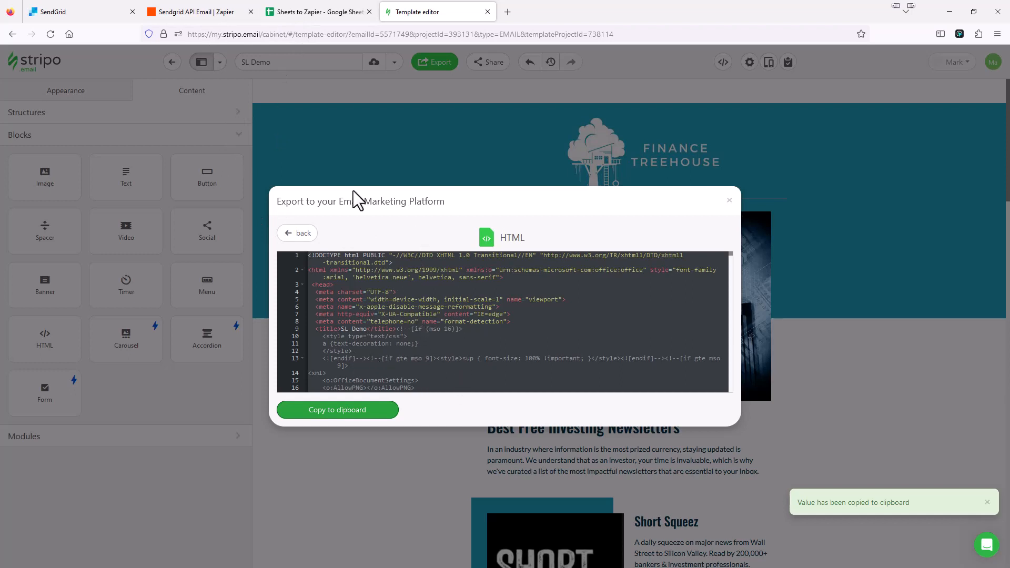
pyautogui.click(210, 12)
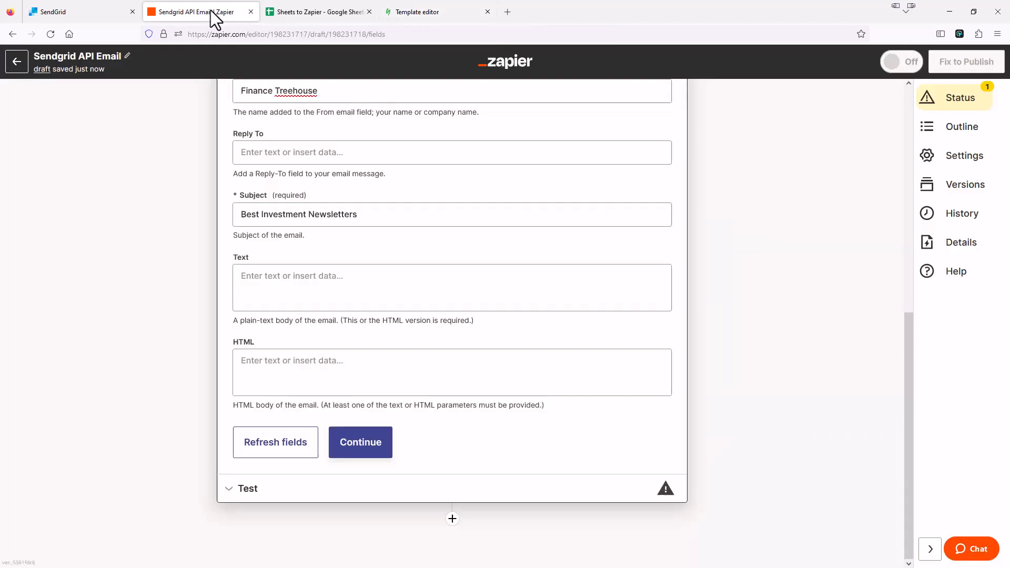
# Paste the copied SL Demo HTML into the SendGrid HTML body and scroll through the code
pyautogui.click(267, 359)
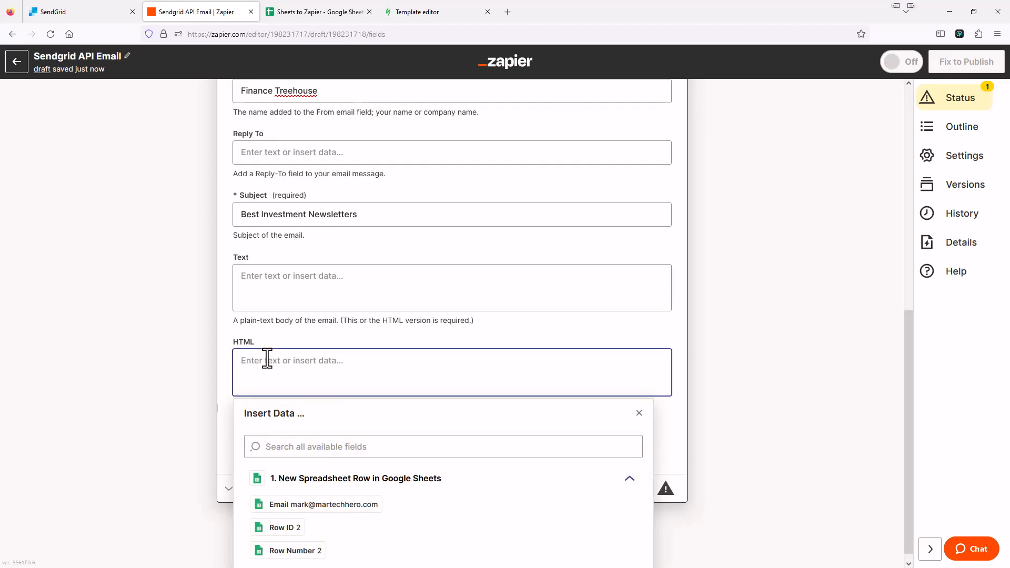
pyautogui.hotkey('ctrl', 'v')
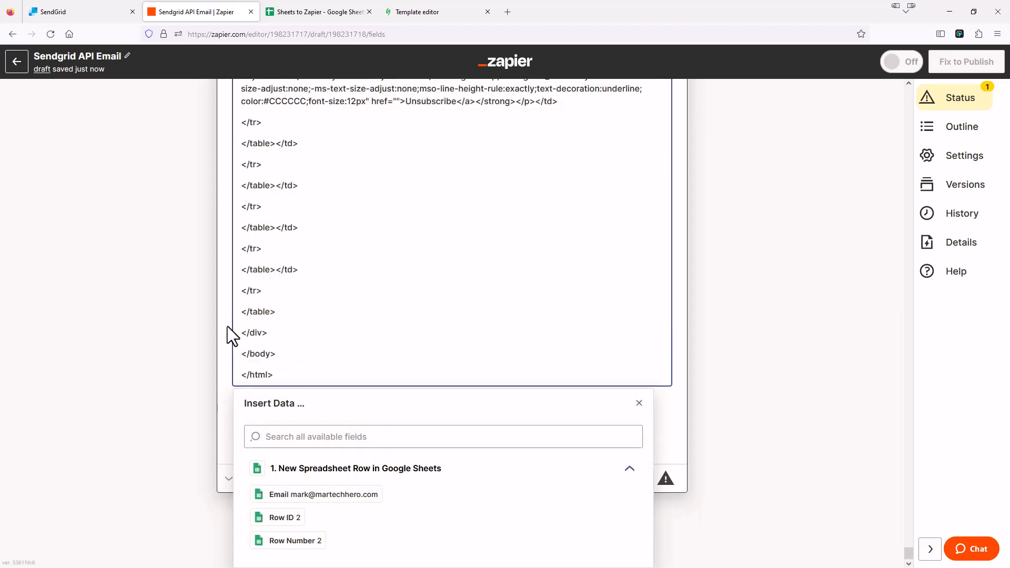
pyautogui.click(228, 327)
pyautogui.scroll(-1, 500, 399)
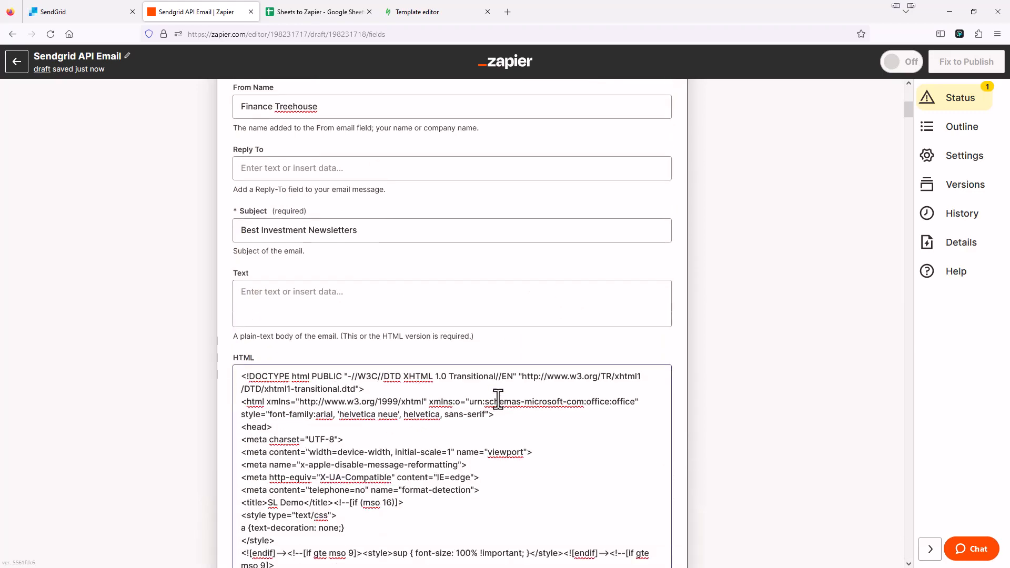
pyautogui.scroll(-3, 498, 398)
pyautogui.scroll(-6, 431, 307)
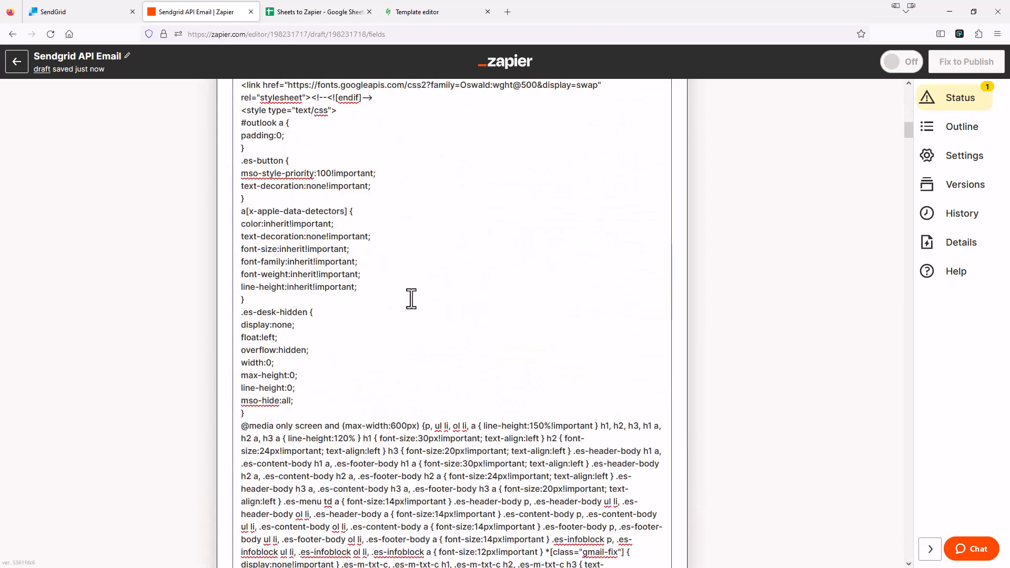
pyautogui.scroll(-12, 412, 299)
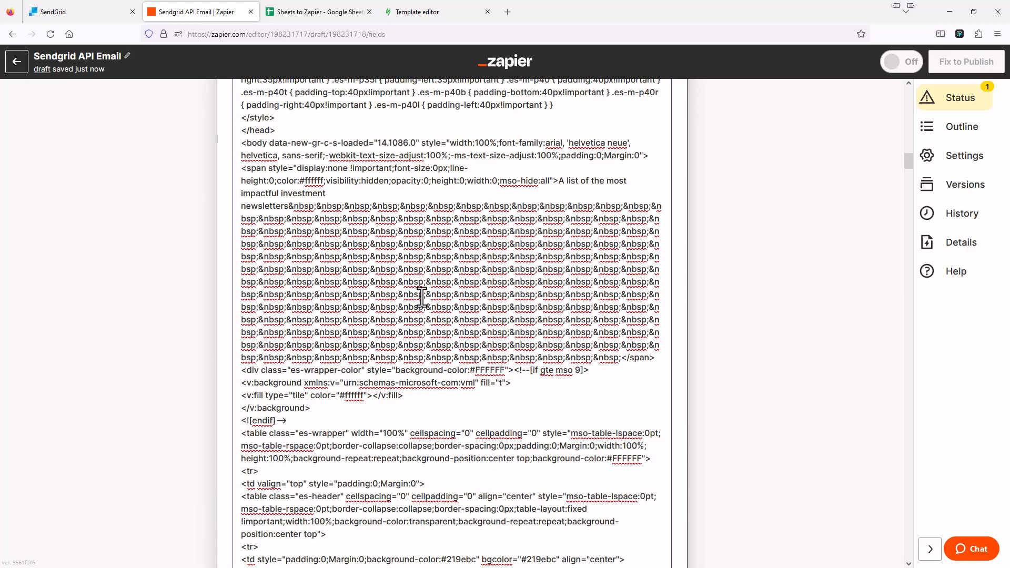
pyautogui.scroll(-15, 422, 298)
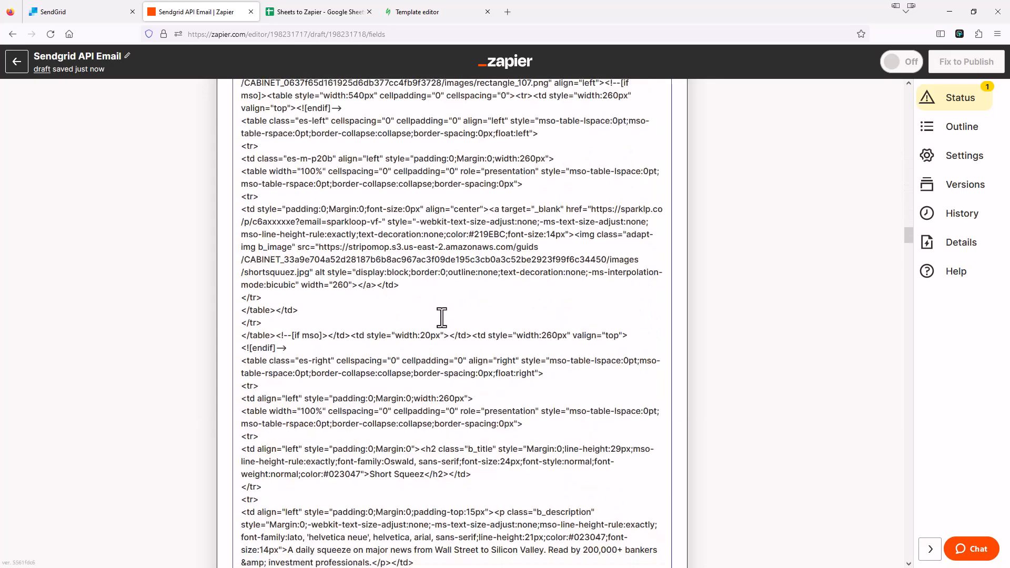
pyautogui.scroll(-15, 441, 317)
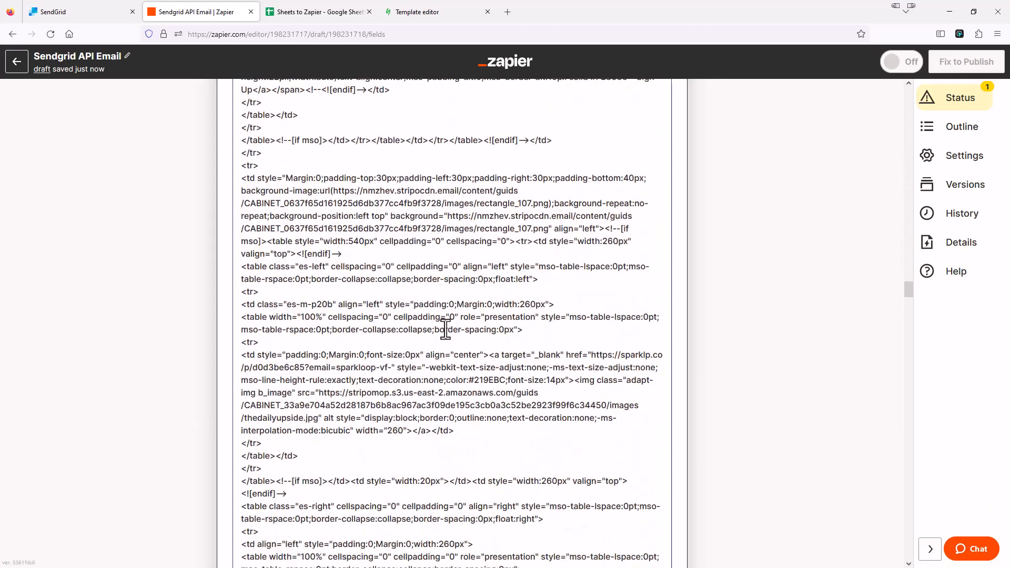
pyautogui.scroll(-15, 445, 329)
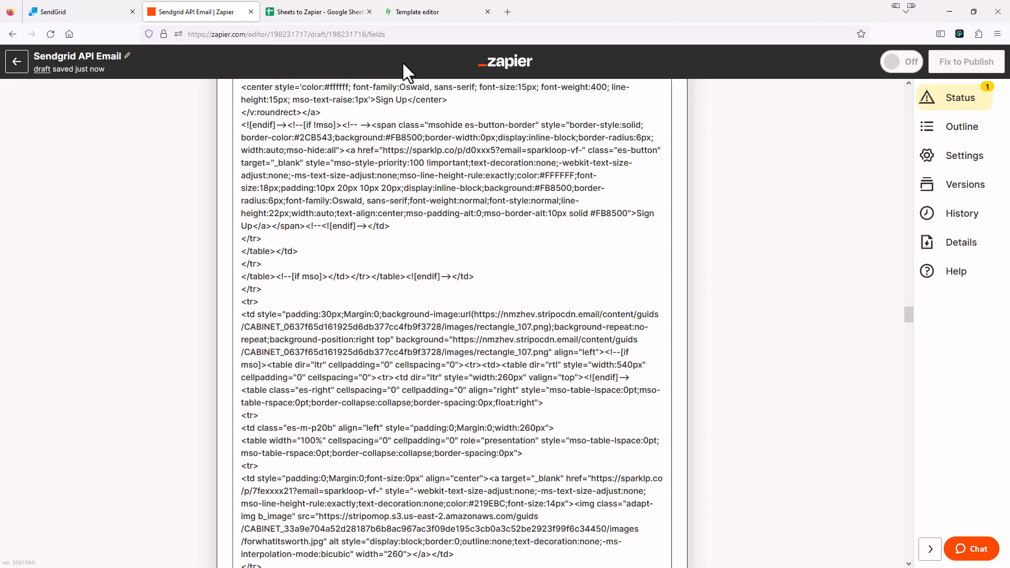
pyautogui.scroll(-3, 424, 270)
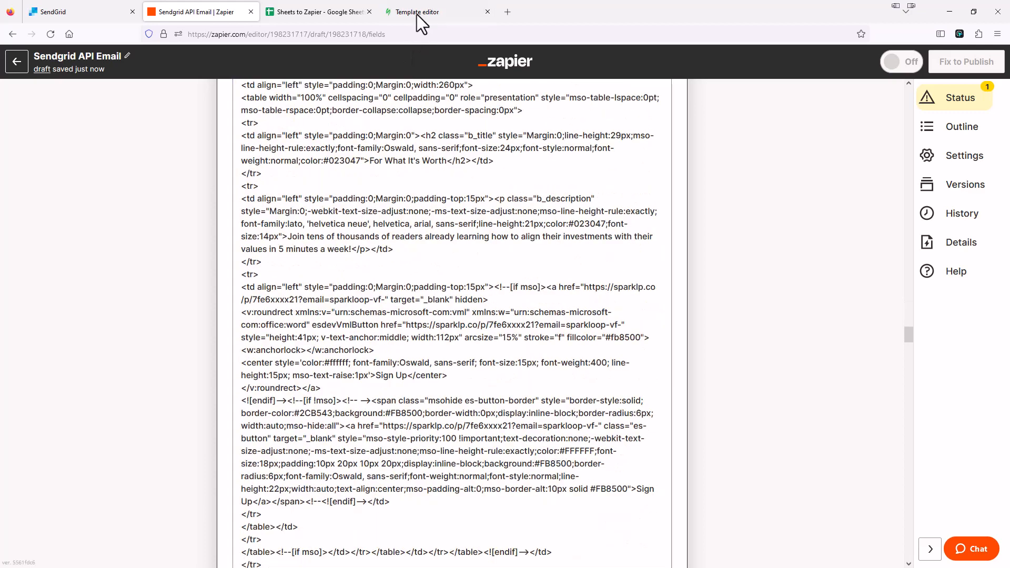
pyautogui.click(417, 14)
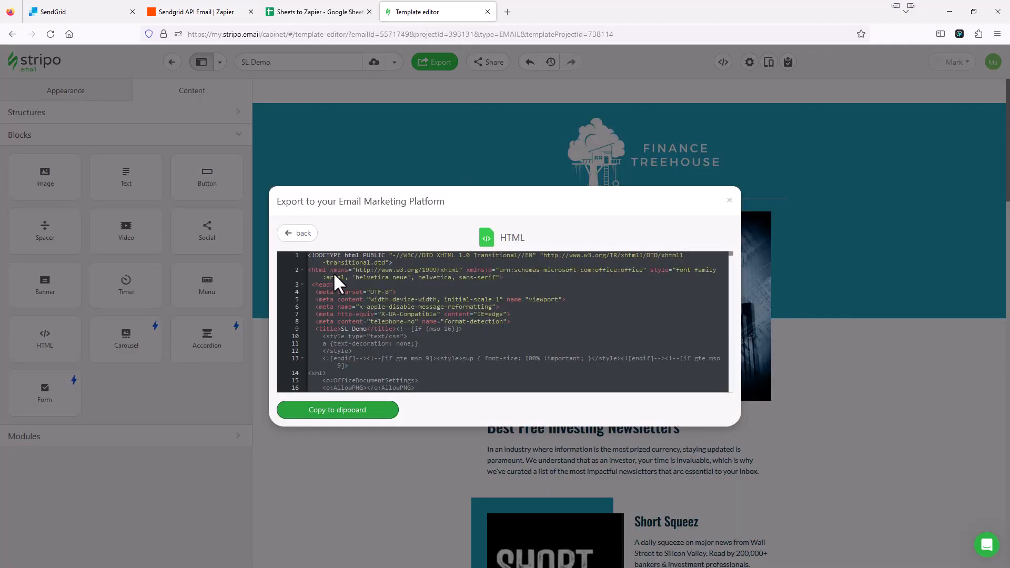
# Close the HTML export and inspect the links on the Short Squeez image and Sign Up button
pyautogui.click(731, 204)
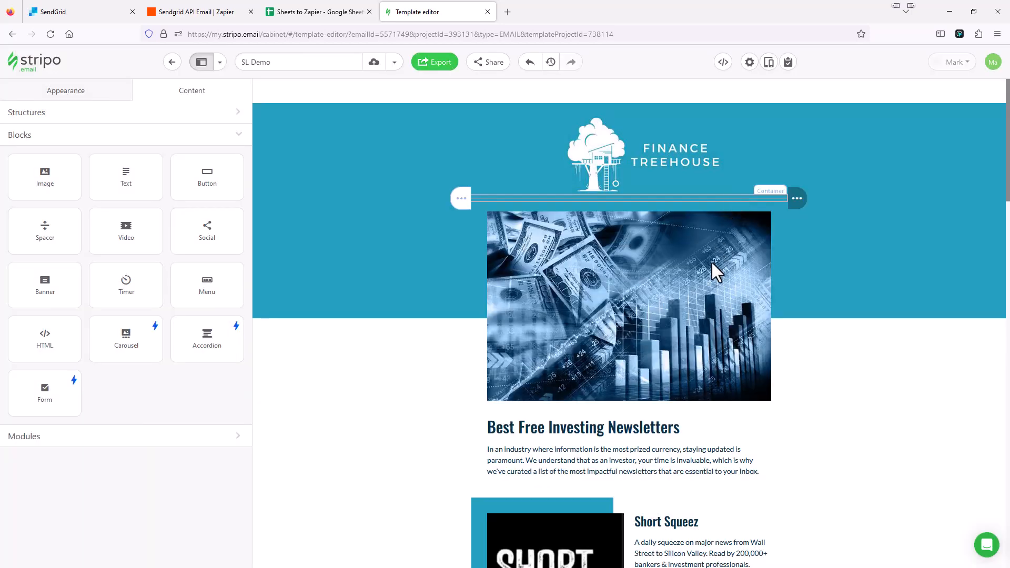
pyautogui.scroll(-4, 713, 271)
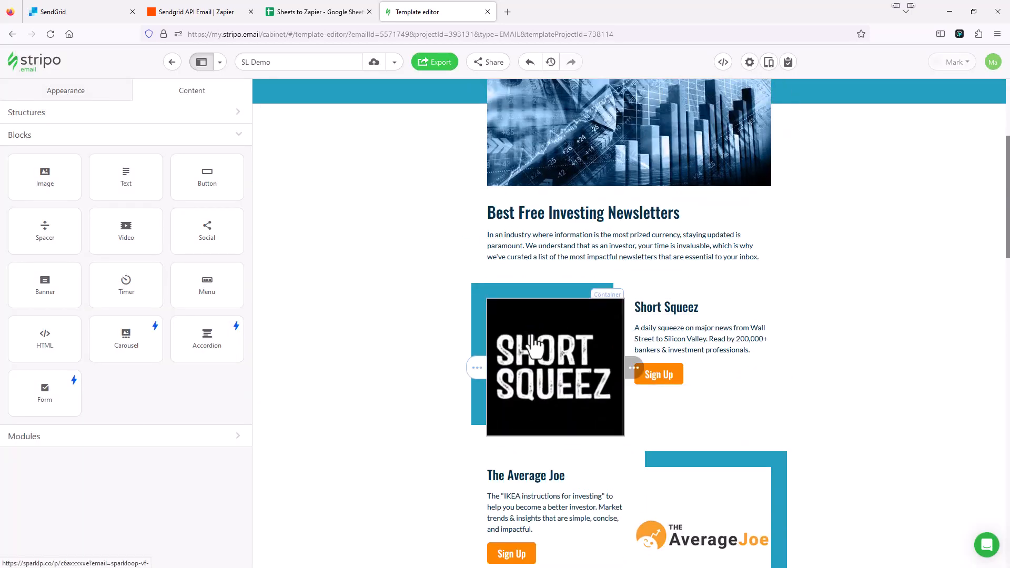
pyautogui.click(535, 345)
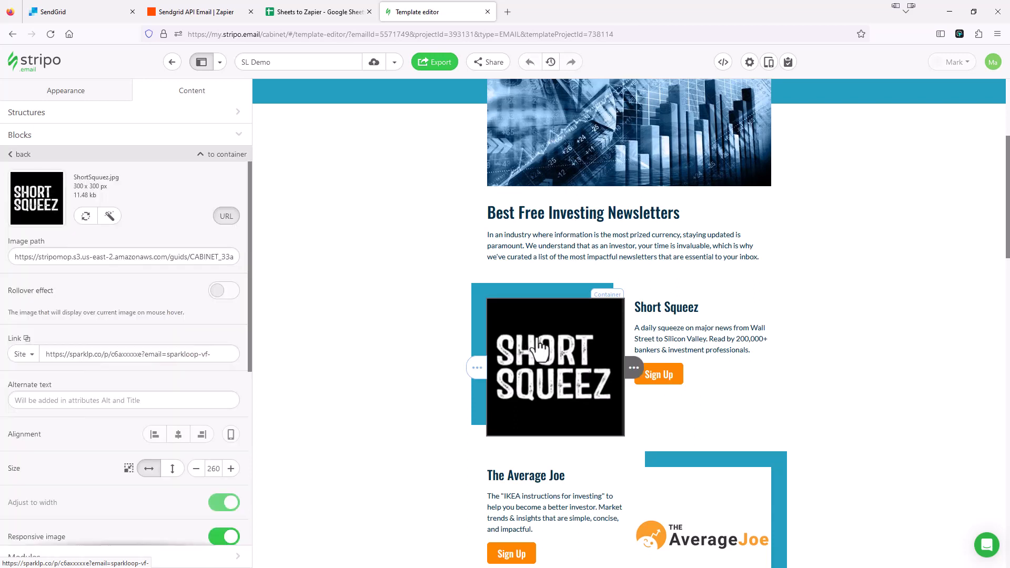
pyautogui.click(674, 382)
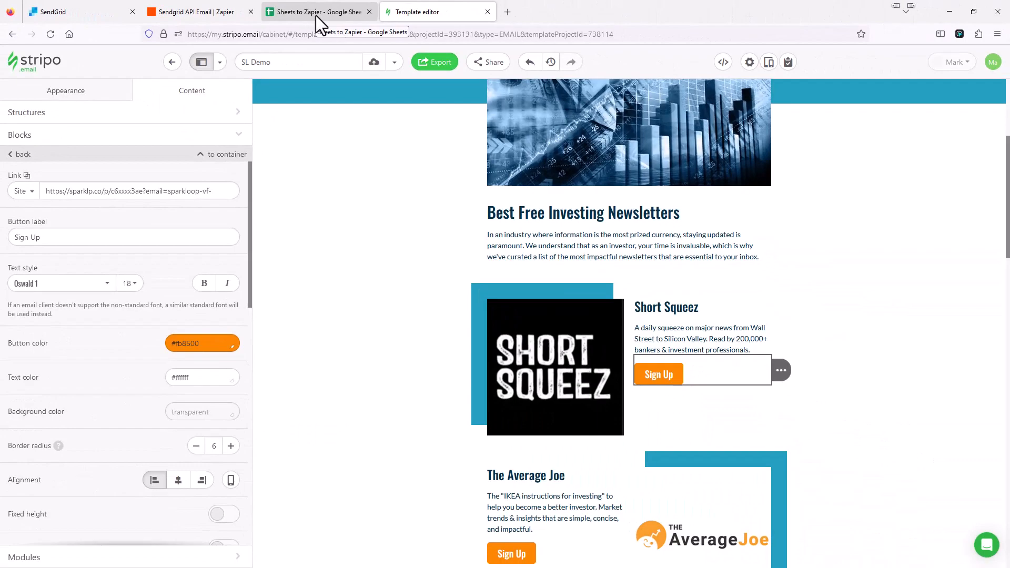
pyautogui.click(223, 13)
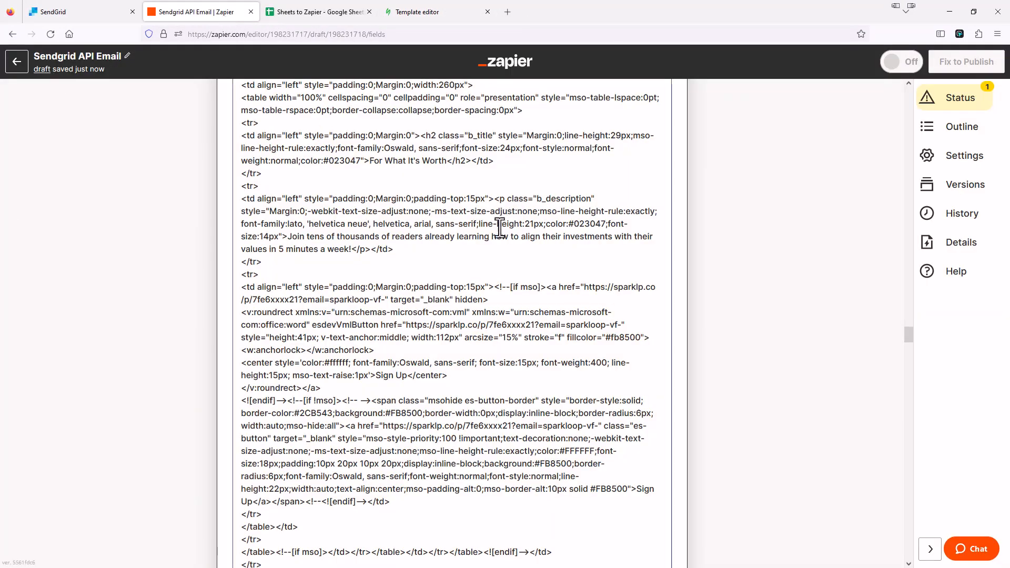
# Scroll to the end of the pasted HTML body and place the caret there
pyautogui.scroll(-9, 458, 332)
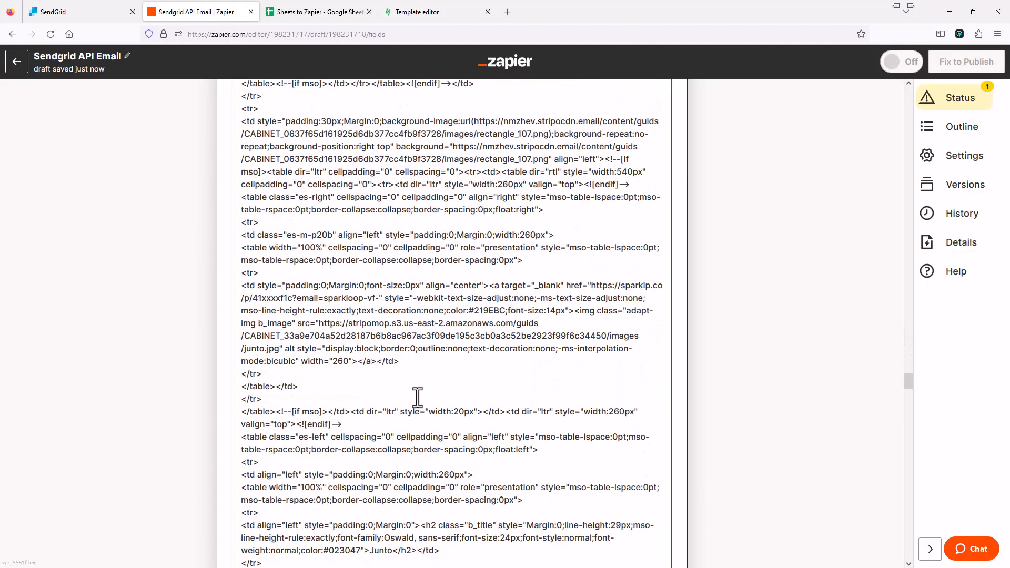
pyautogui.scroll(-10, 417, 398)
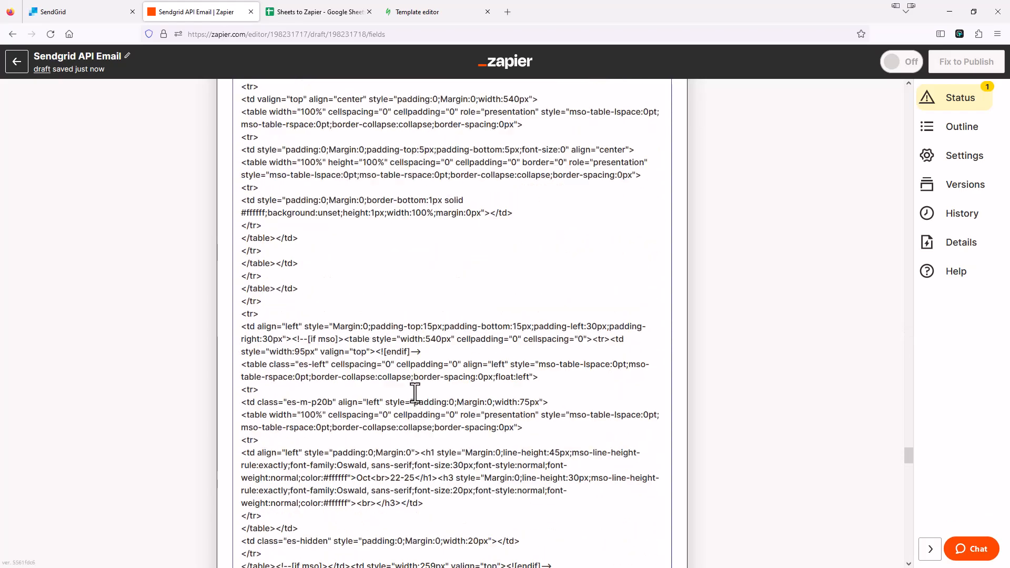
pyautogui.scroll(-9, 415, 392)
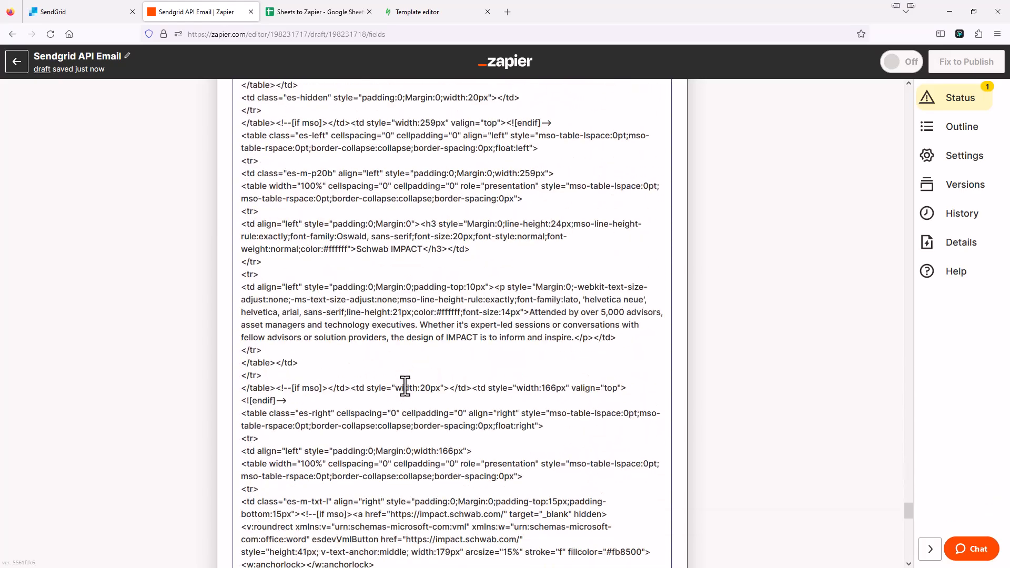
pyautogui.scroll(-10, 404, 387)
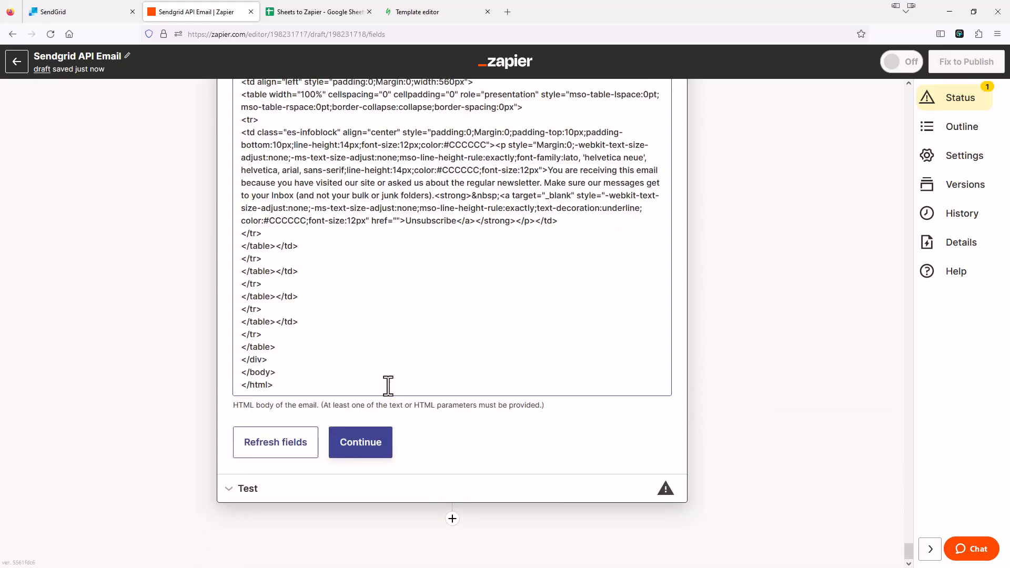
pyautogui.click(287, 387)
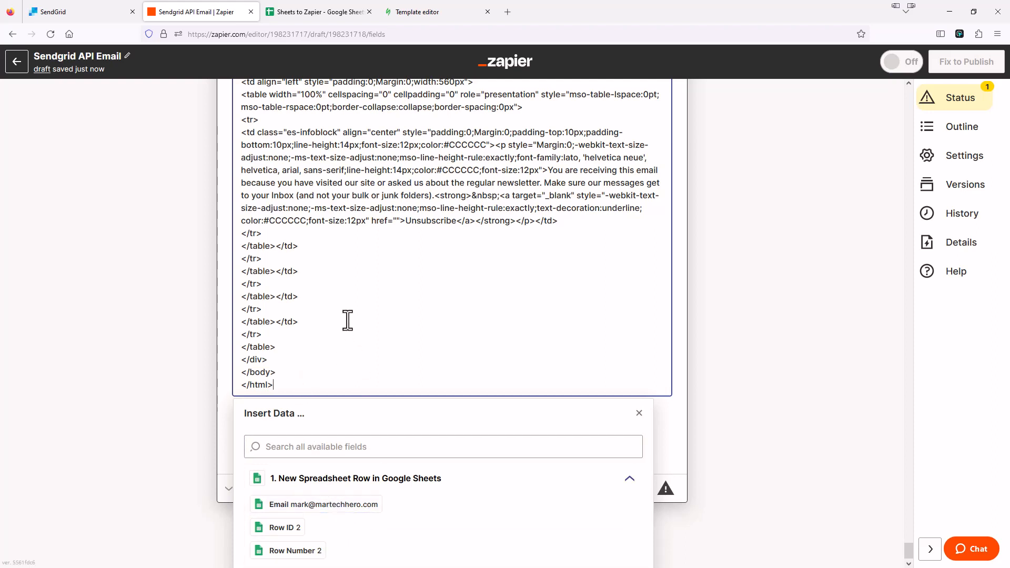
# Place the caret right after email=sparkloop-vf- in the d0xxx5 Sign Up href
pyautogui.scroll(15, 393, 316)
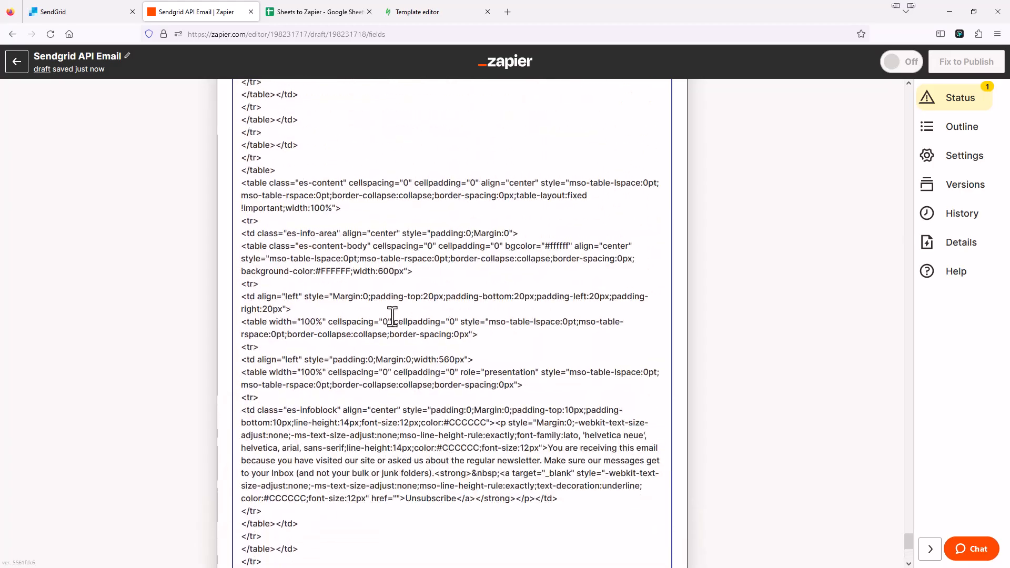
pyautogui.scroll(15, 409, 315)
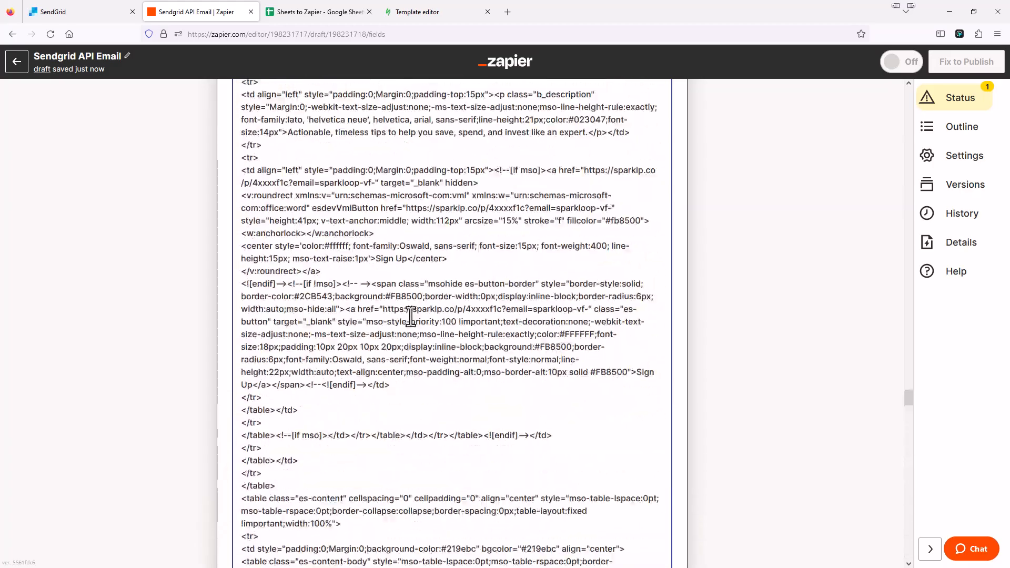
pyautogui.scroll(15, 414, 314)
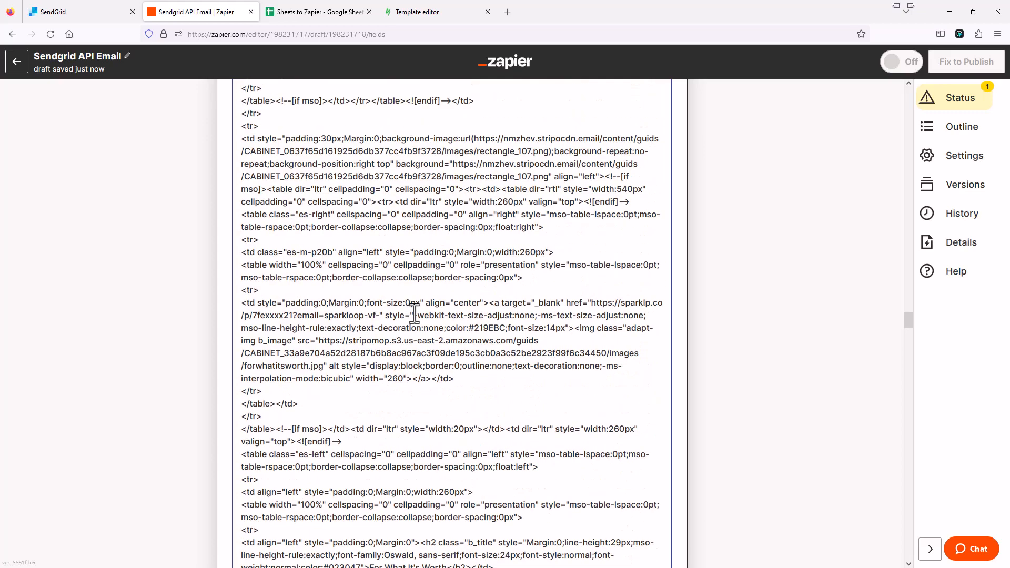
pyautogui.scroll(4, 414, 315)
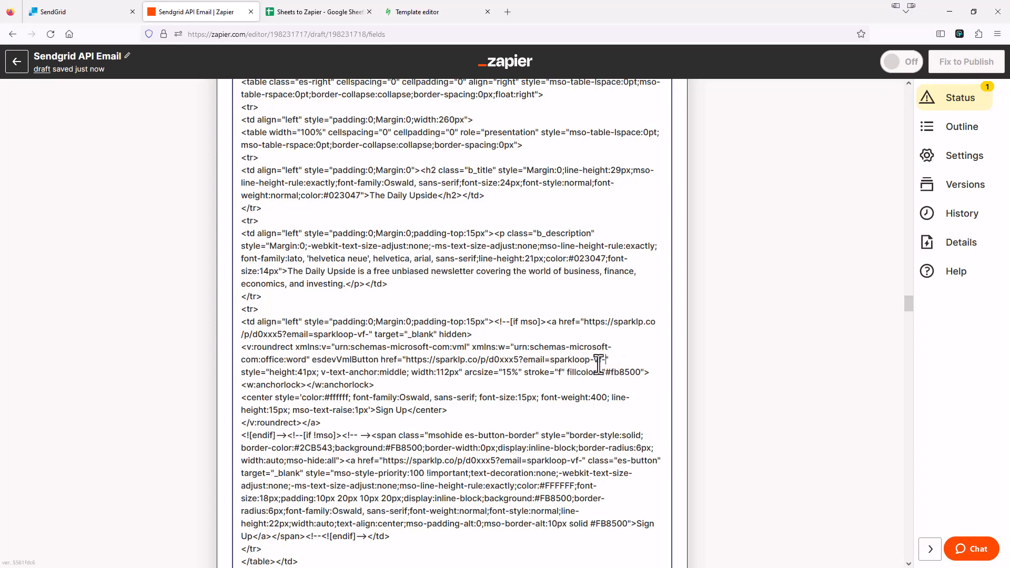
pyautogui.click(606, 363)
pyautogui.scroll(-10, 609, 362)
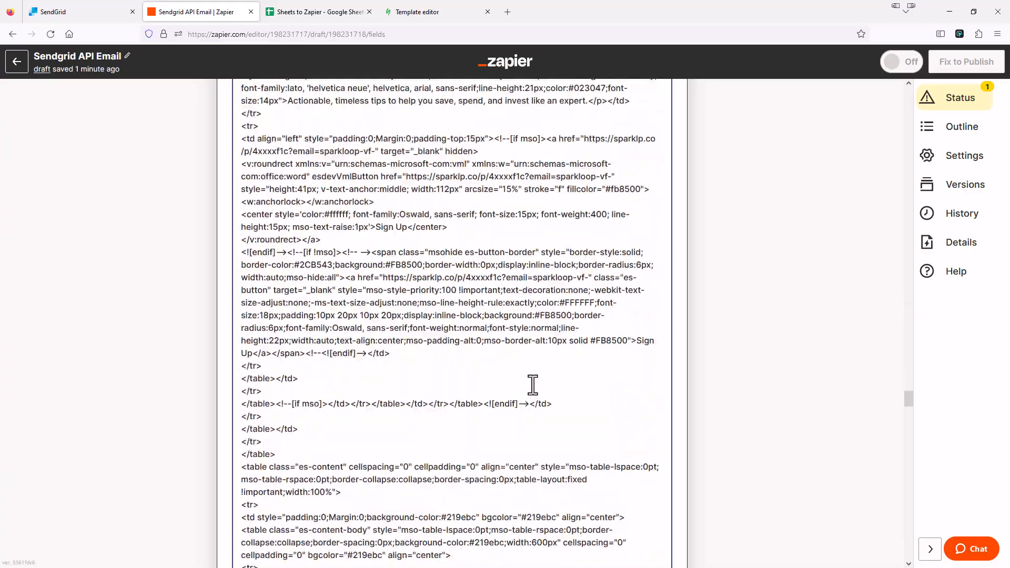
pyautogui.scroll(-10, 533, 385)
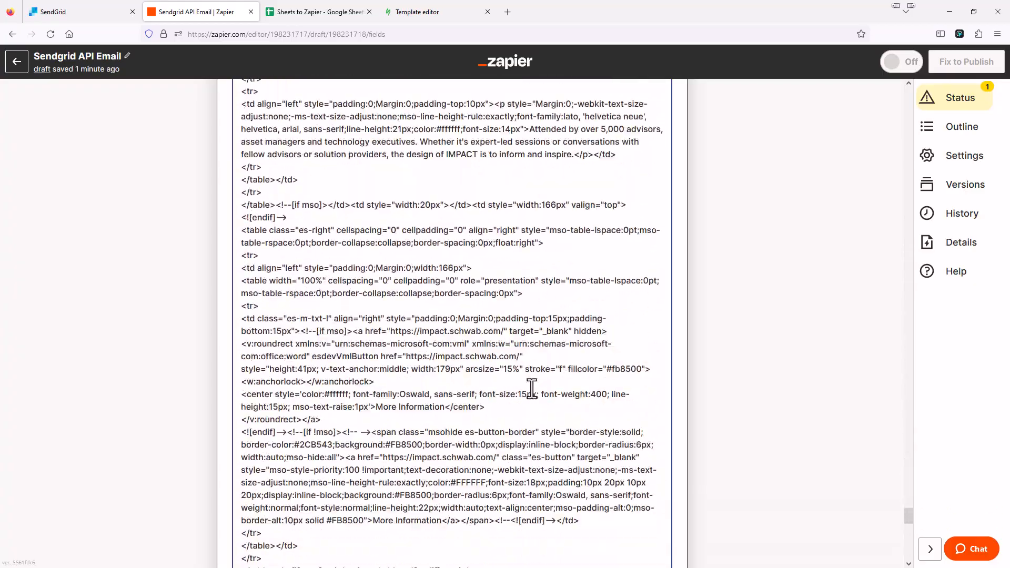
pyautogui.scroll(-10, 532, 389)
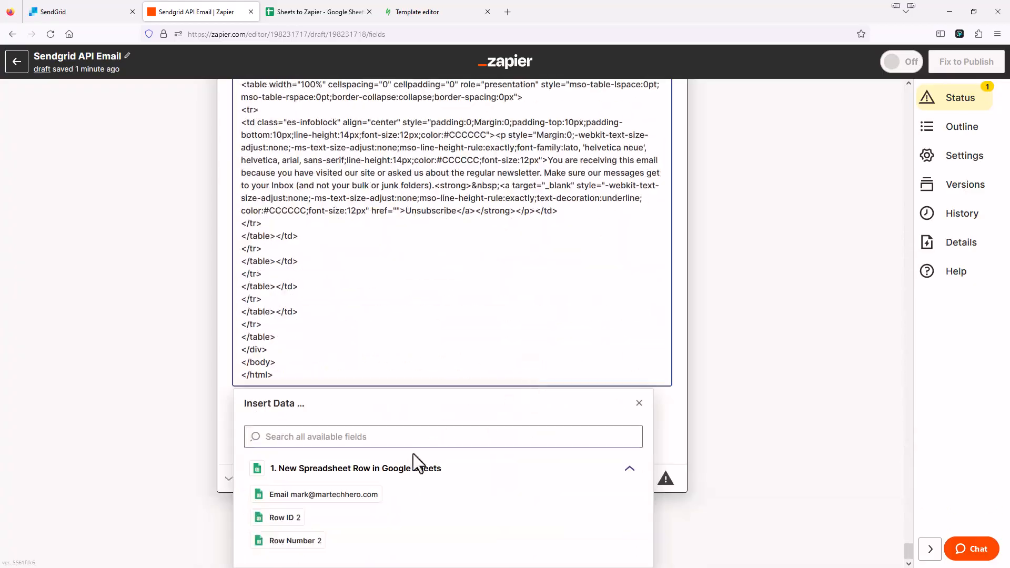
# Insert the Sheets Email field after email=sparkloop-vf- in the first d0xxx5 href
pyautogui.click(312, 494)
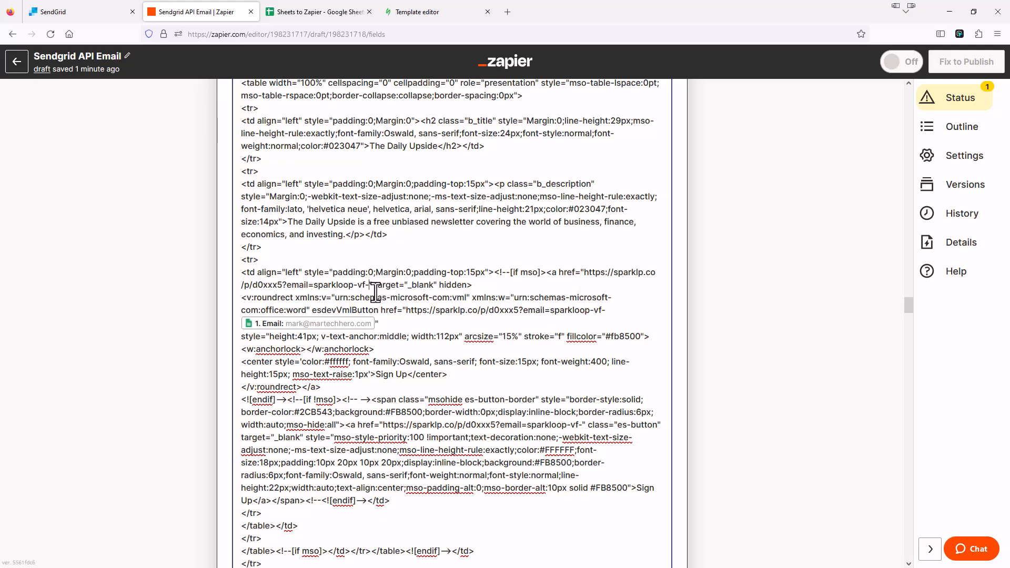
pyautogui.scroll(-20, 372, 286)
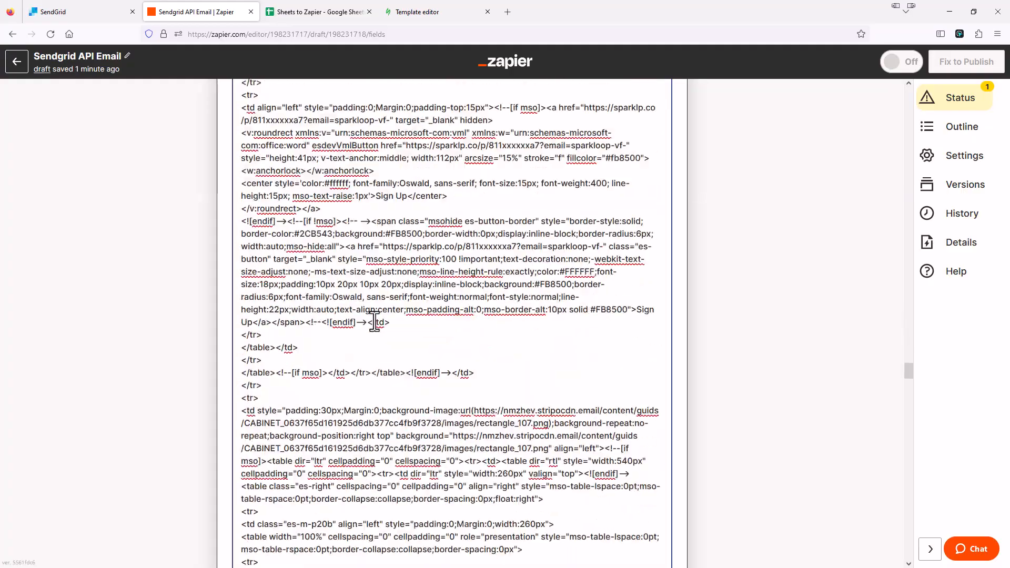
pyautogui.scroll(-15, 369, 342)
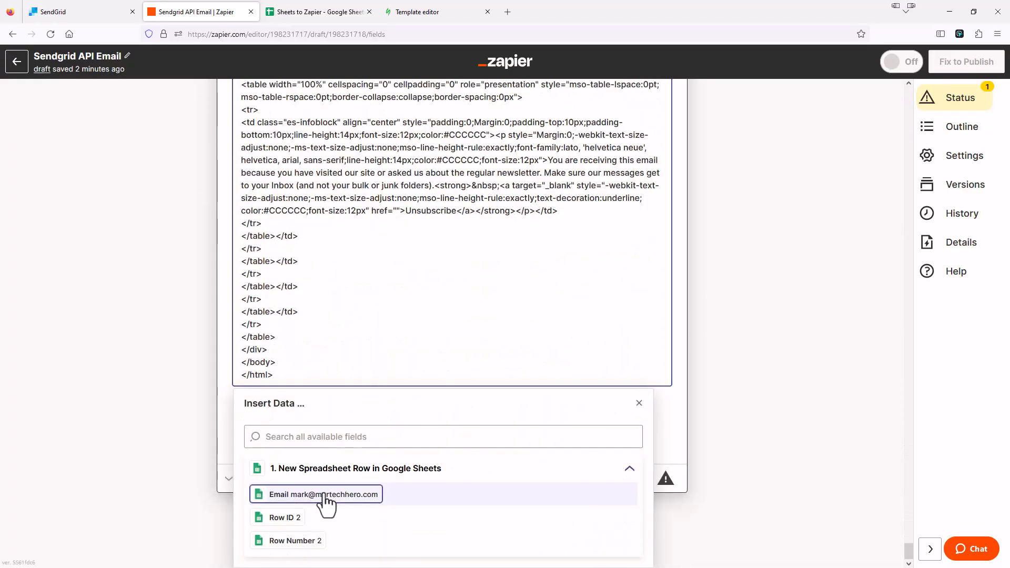
# Insert the Email field into the second d0xxx5 Sign Up href and review the code
pyautogui.click(325, 497)
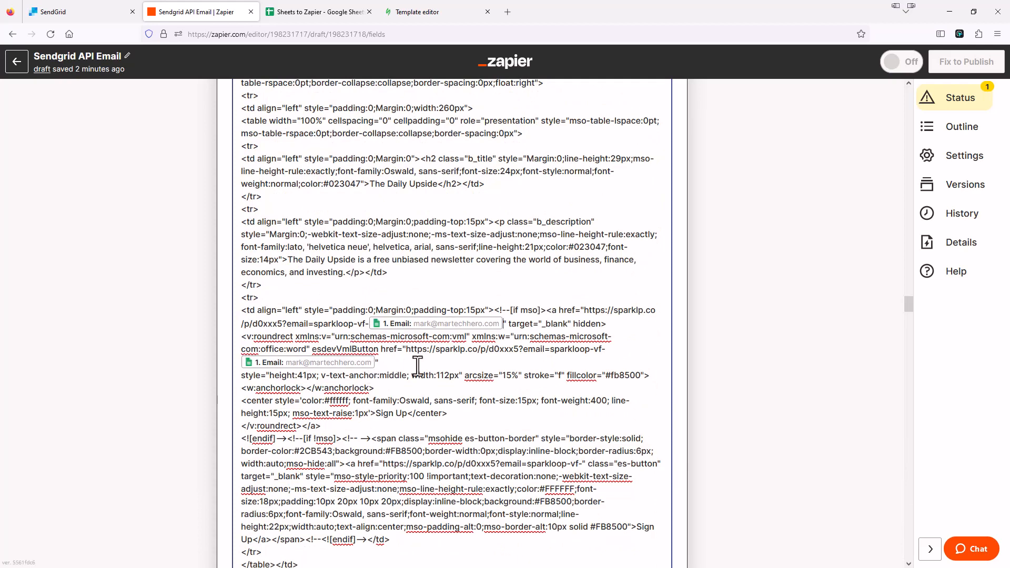
pyautogui.scroll(-3, 400, 432)
pyautogui.scroll(-3, 412, 422)
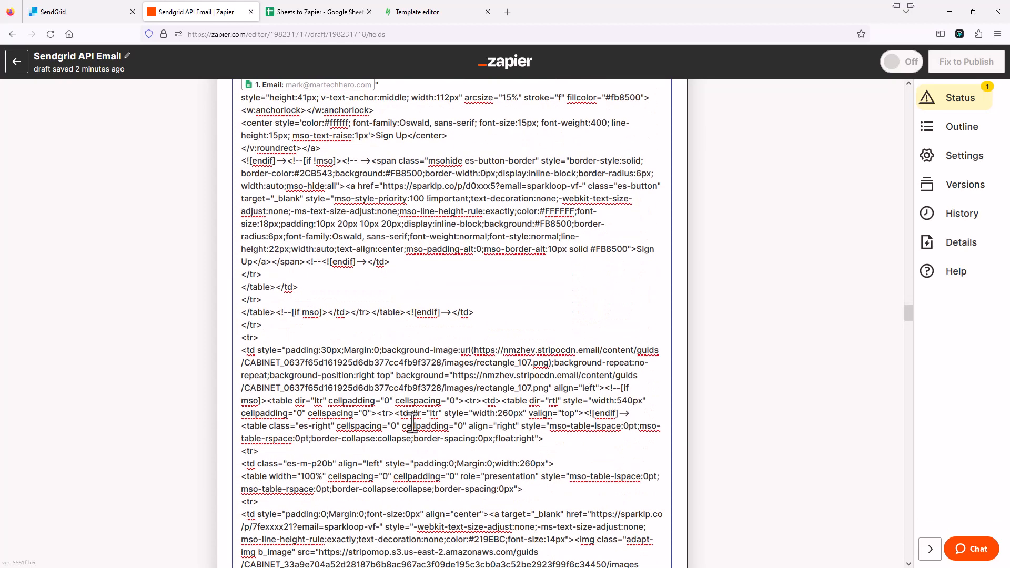
pyautogui.scroll(-2, 413, 405)
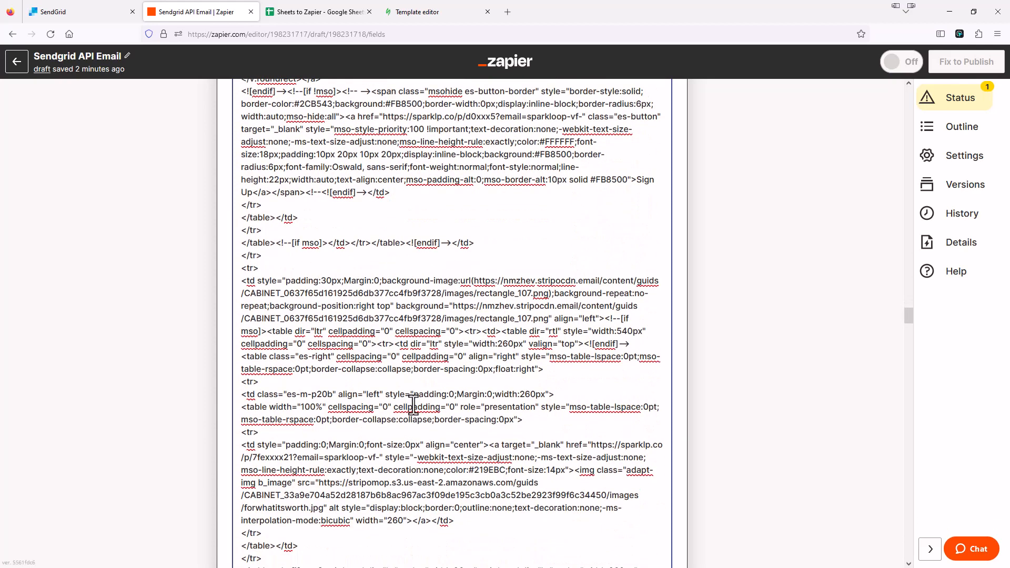
pyautogui.scroll(-9, 410, 405)
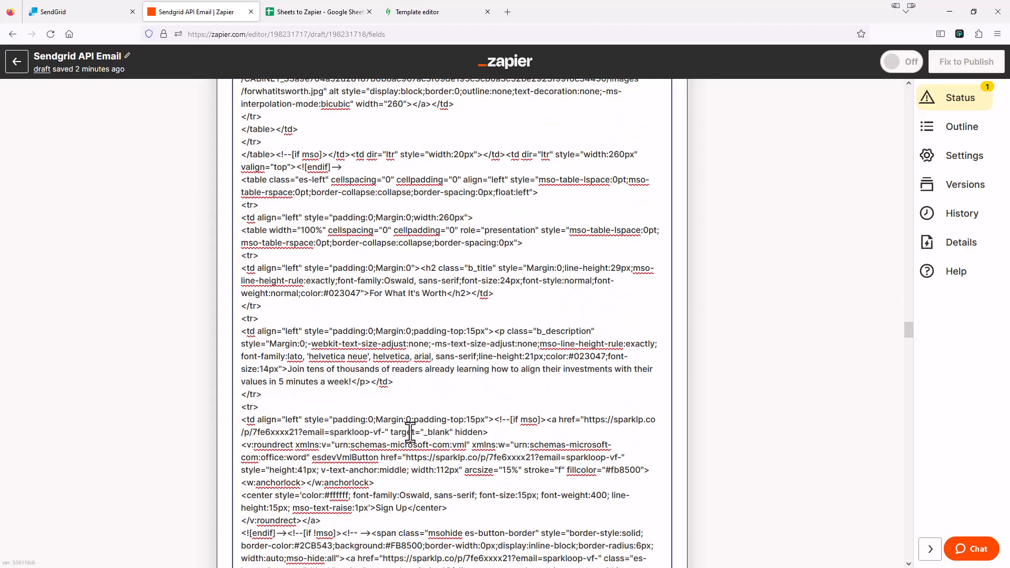
pyautogui.scroll(10, 442, 395)
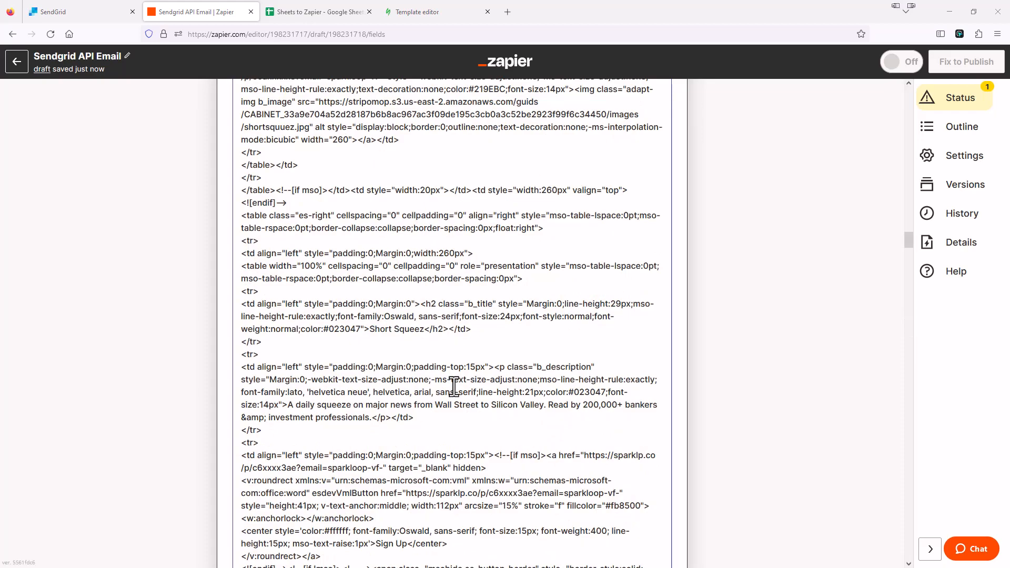
pyautogui.scroll(-3, 453, 387)
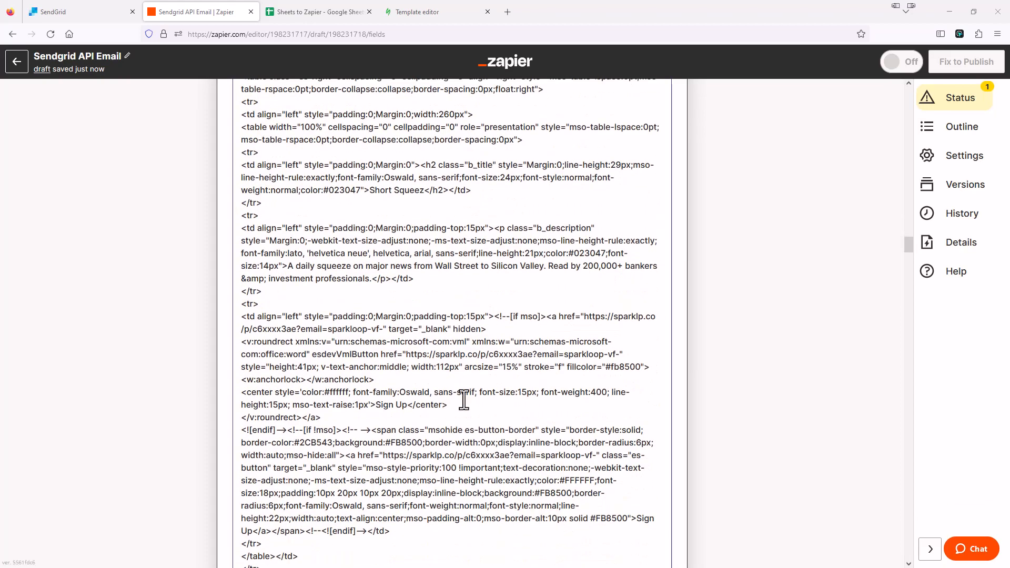
pyautogui.scroll(-15, 447, 430)
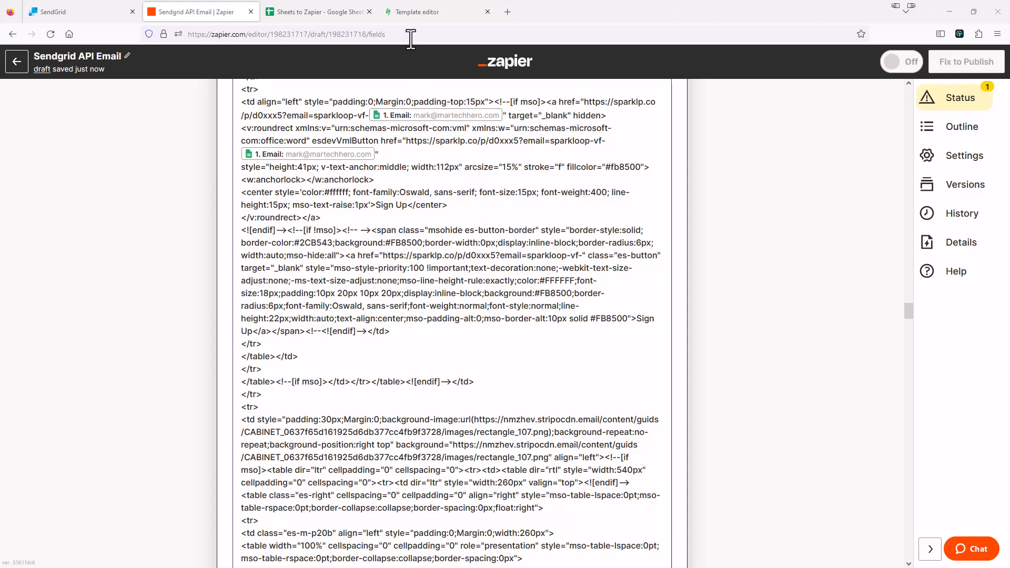
pyautogui.scroll(-20, 409, 318)
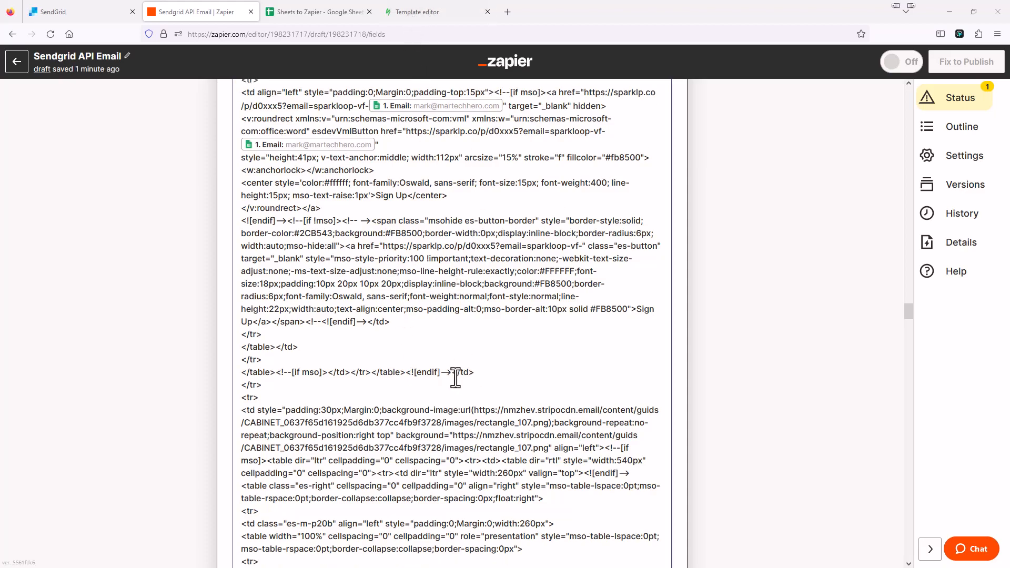
pyautogui.scroll(-20, 430, 399)
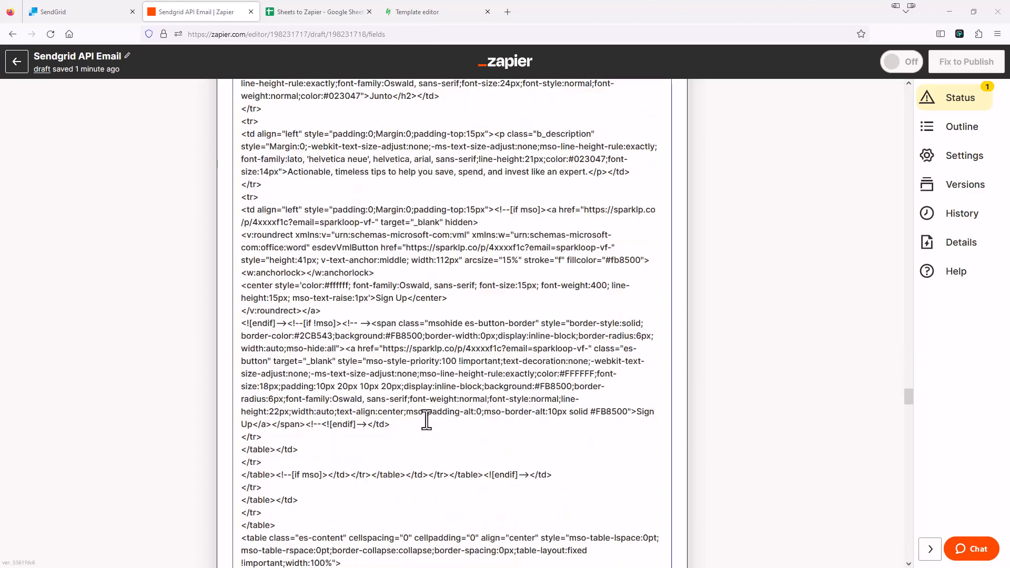
pyautogui.scroll(-10, 352, 480)
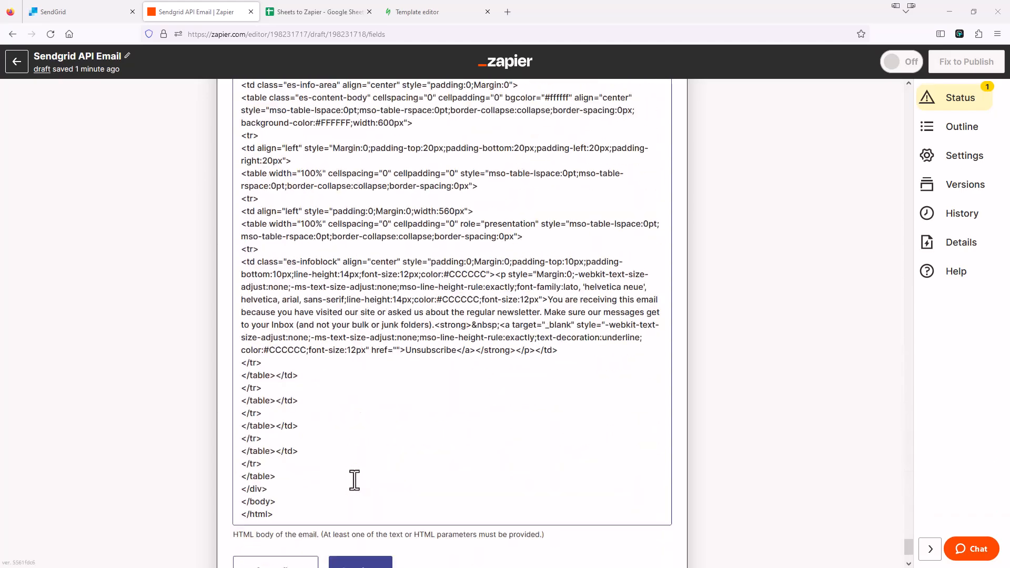
pyautogui.click(305, 377)
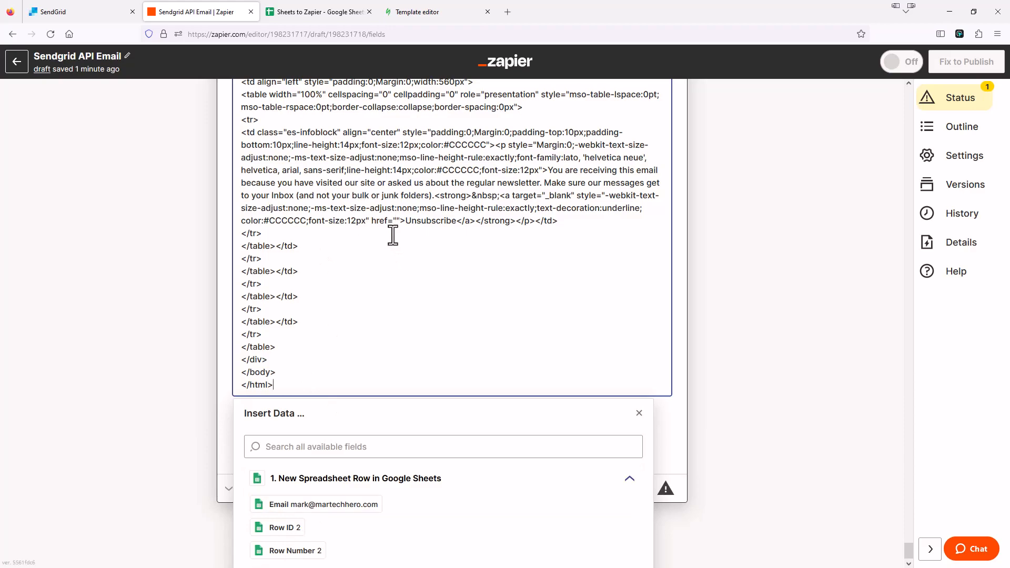
pyautogui.scroll(15, 210, 301)
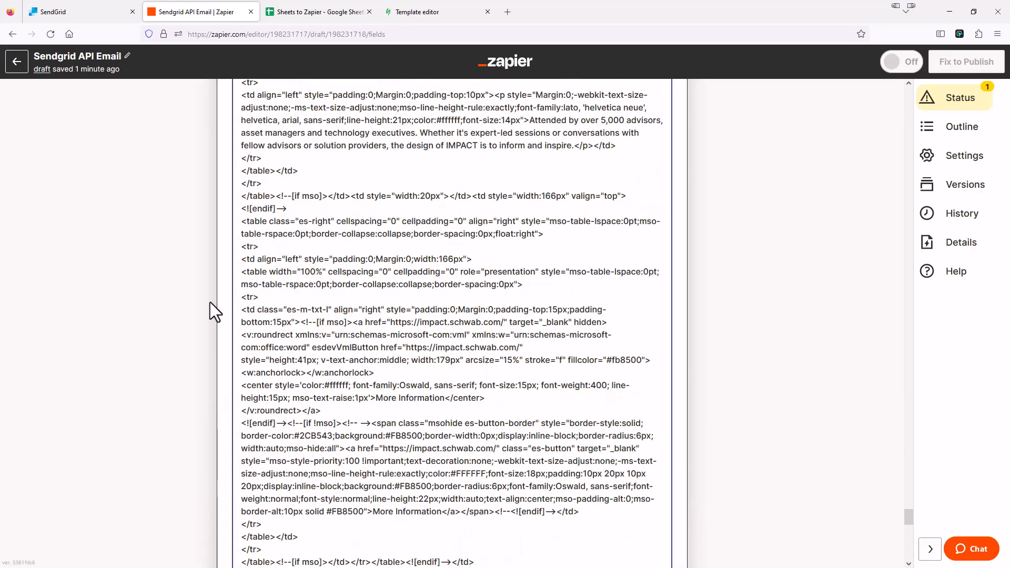
pyautogui.scroll(20, 215, 305)
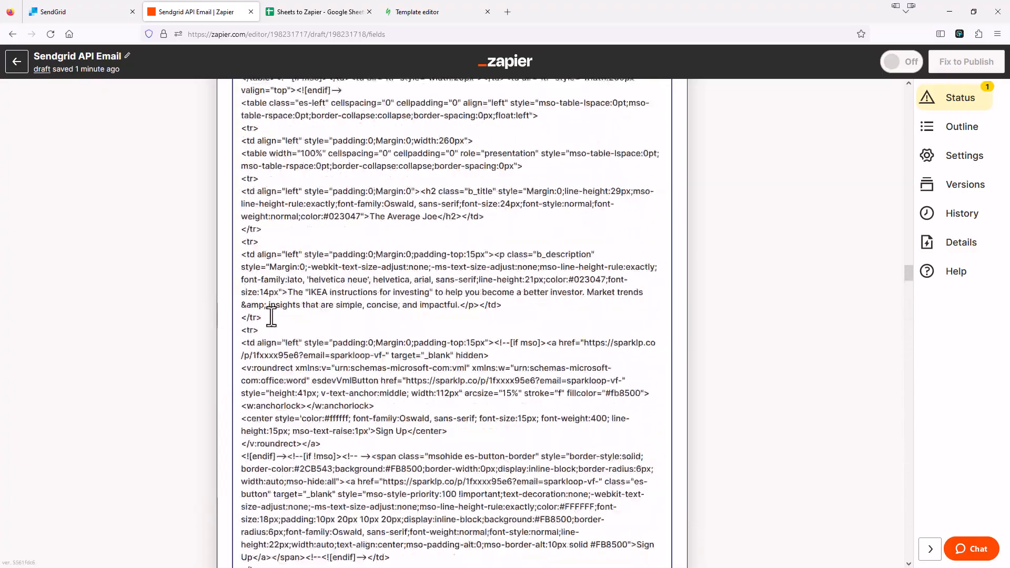
pyautogui.scroll(20, 341, 289)
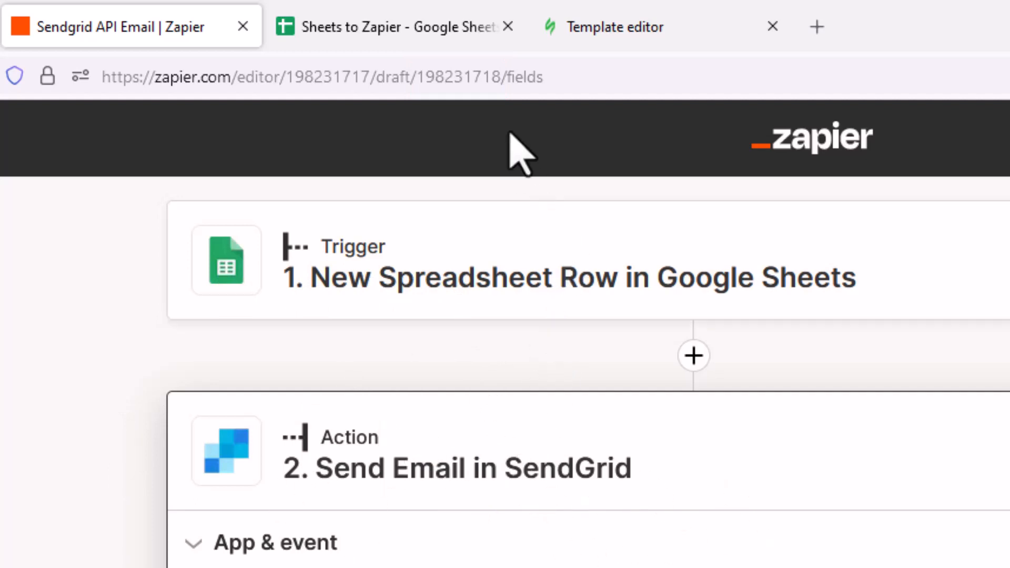
# Check the Google Sheets trigger's test sample showing the email in COL$A
pyautogui.click(537, 234)
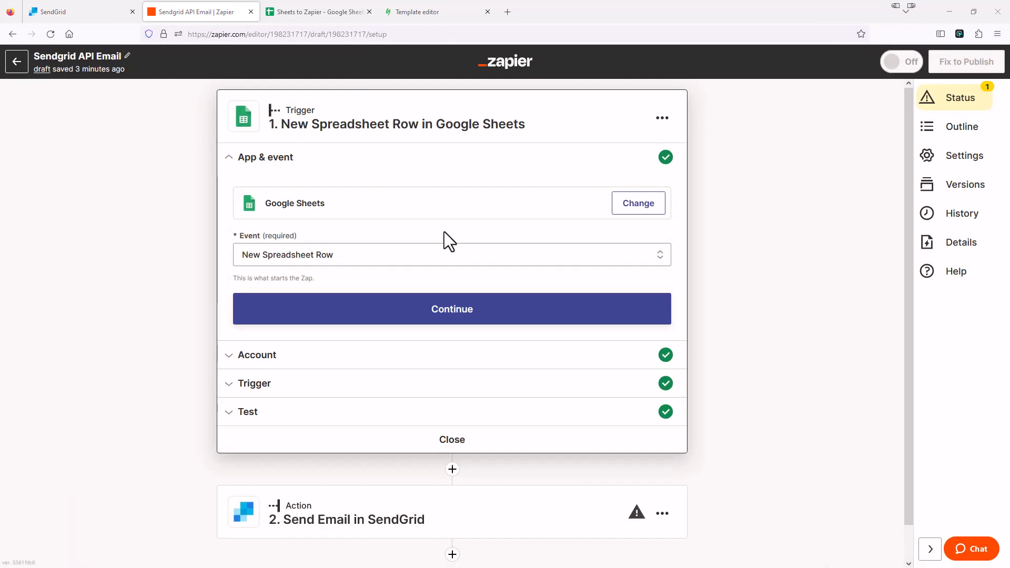
pyautogui.click(440, 14)
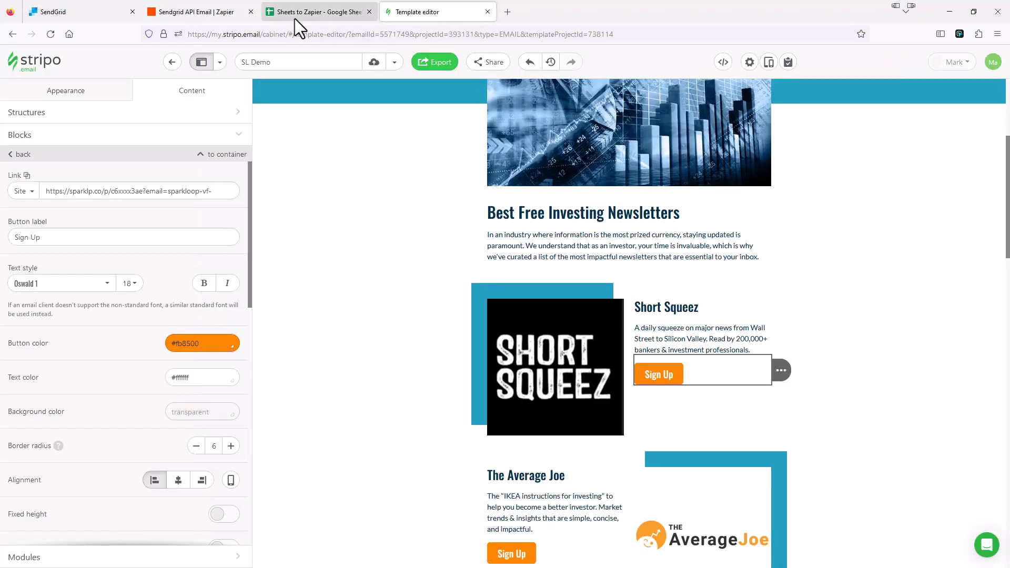
pyautogui.click(208, 13)
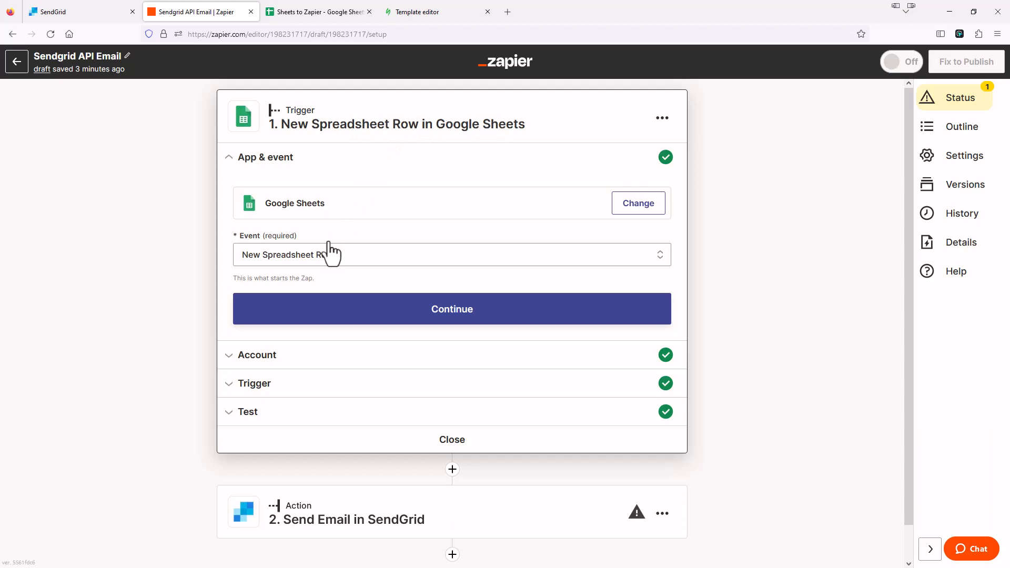
pyautogui.click(259, 414)
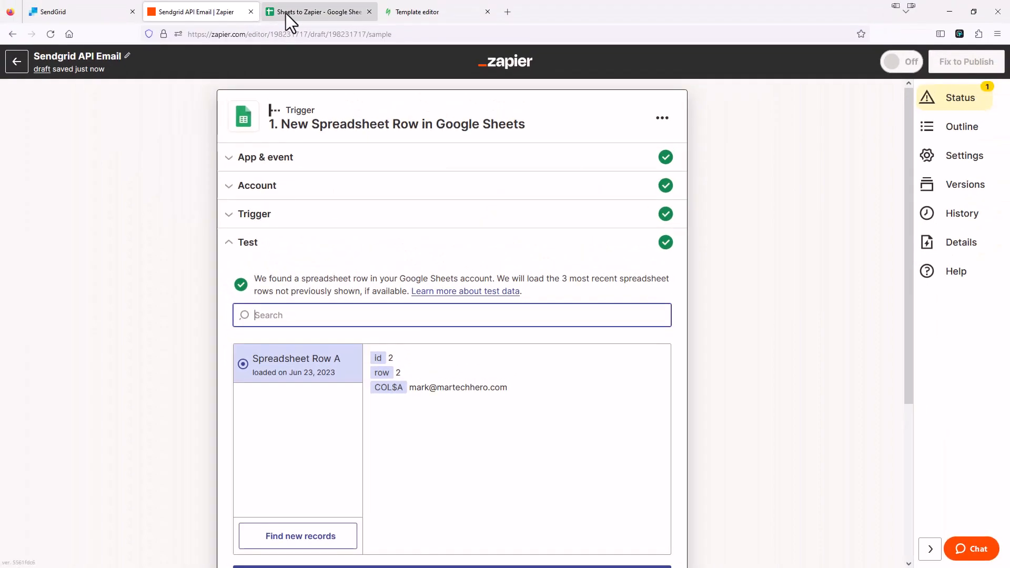
pyautogui.click(289, 13)
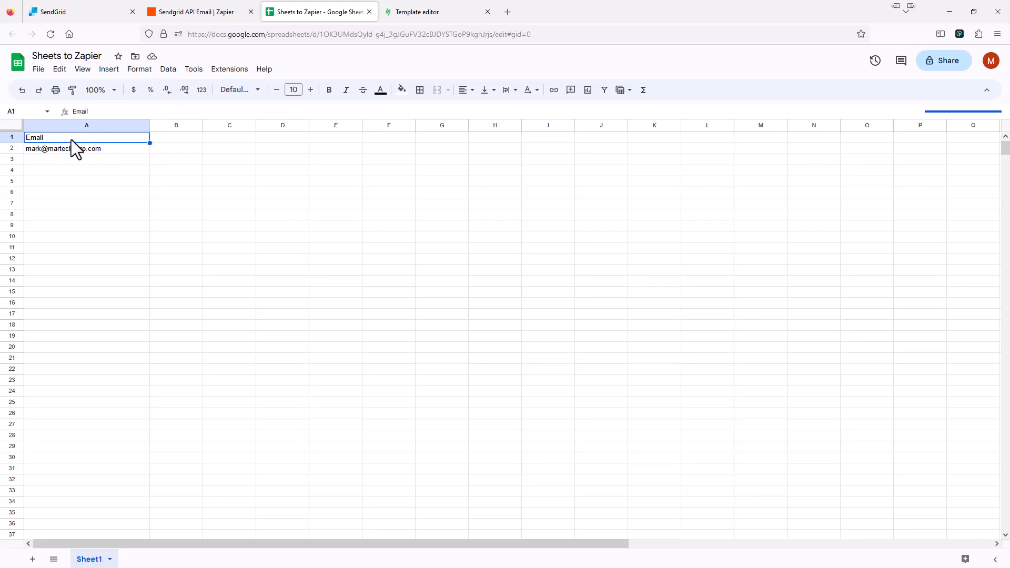
# Return to the Zapier trigger test results, with a blank Notepad window ready
pyautogui.click(210, 14)
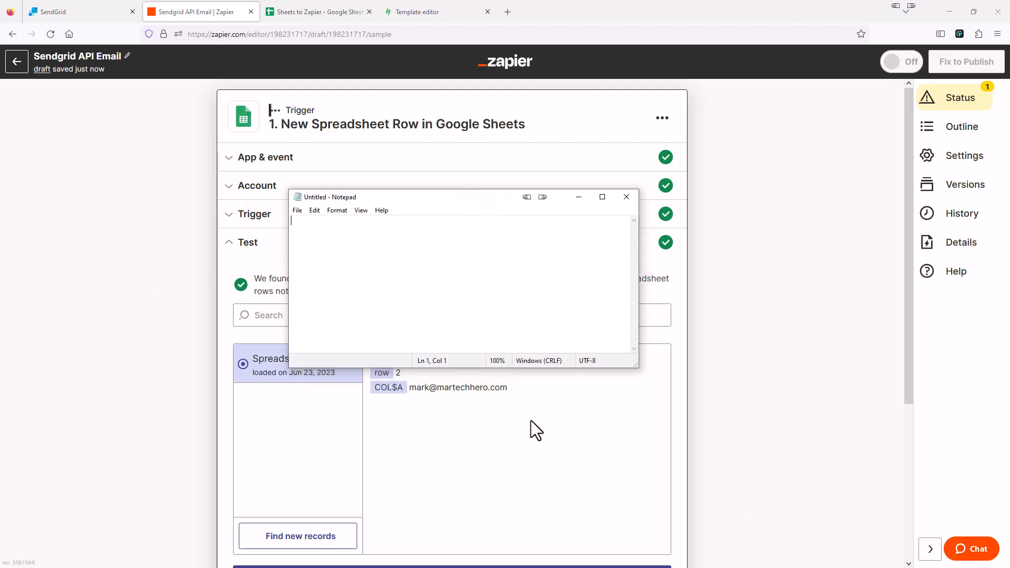
# Write the merge tag {{198231717__COL$A}} in Notepad using the Zap id from the URL
pyautogui.moveTo(440, 200); pyautogui.dragTo(454, 165)
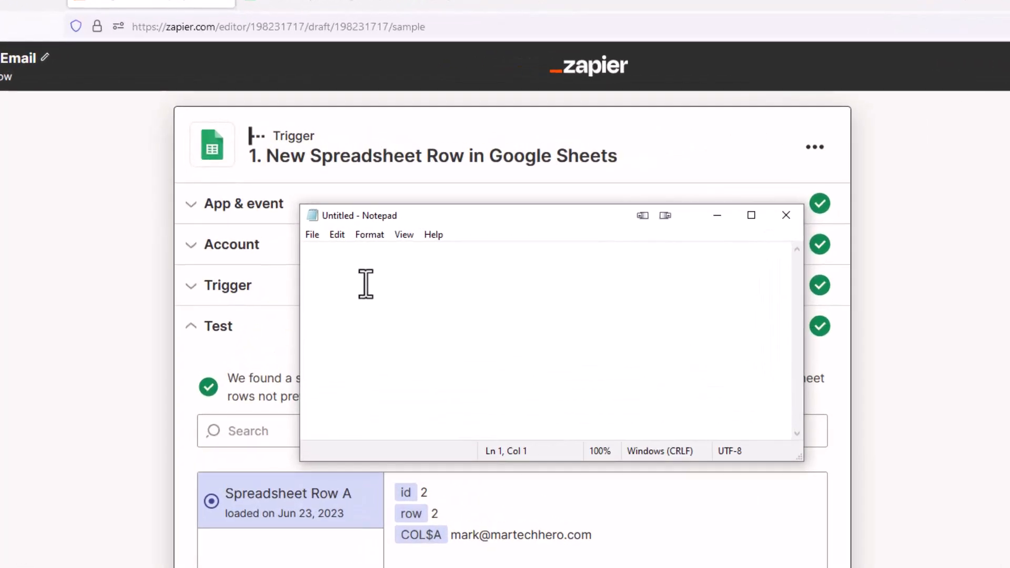
pyautogui.write('{{')
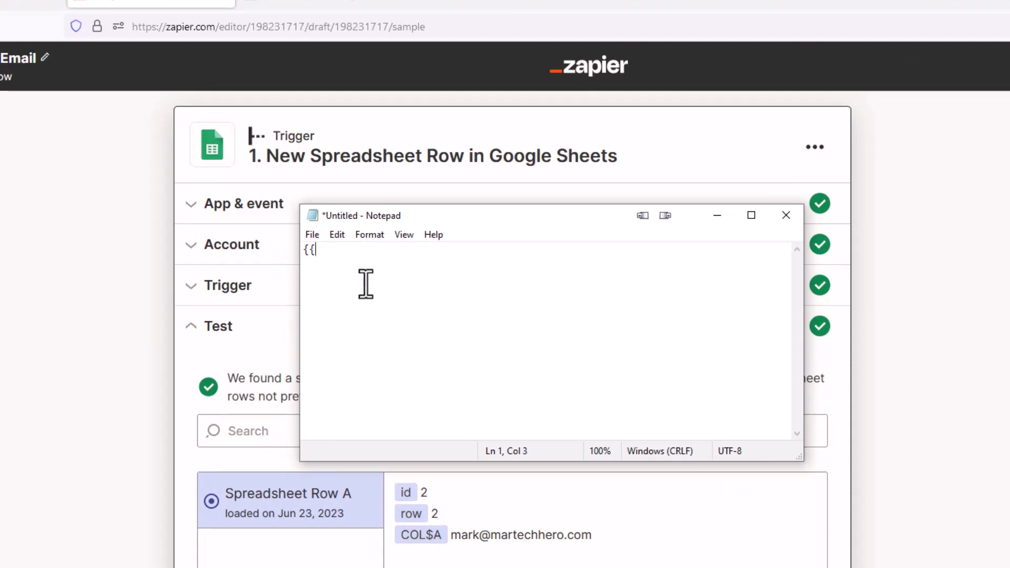
pyautogui.click(337, 26)
pyautogui.moveTo(337, 27); pyautogui.dragTo(389, 26)
pyautogui.hotkey('ctrl', 'c')
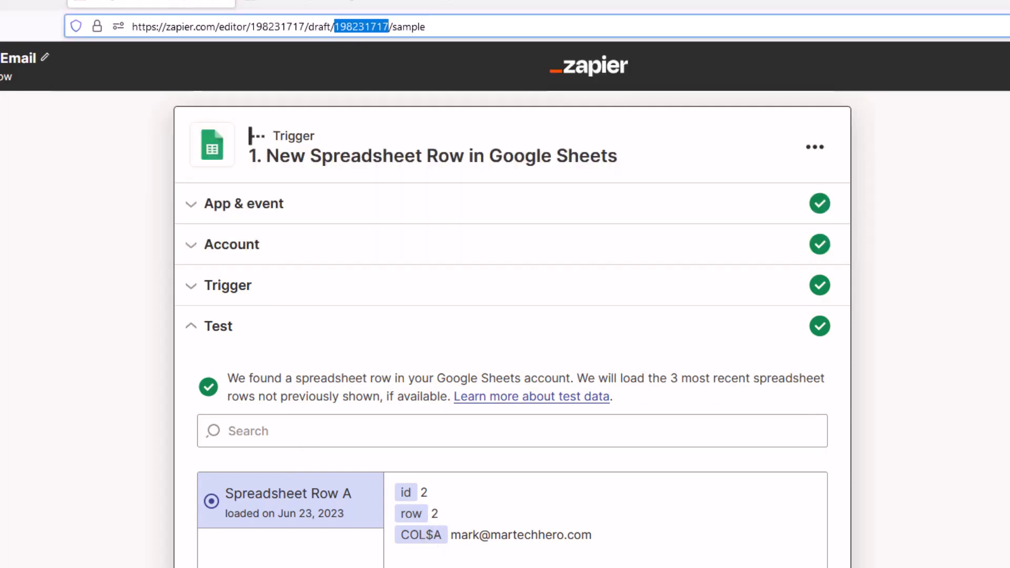
pyautogui.hotkey('alt', 'Tab')
pyautogui.write('{')
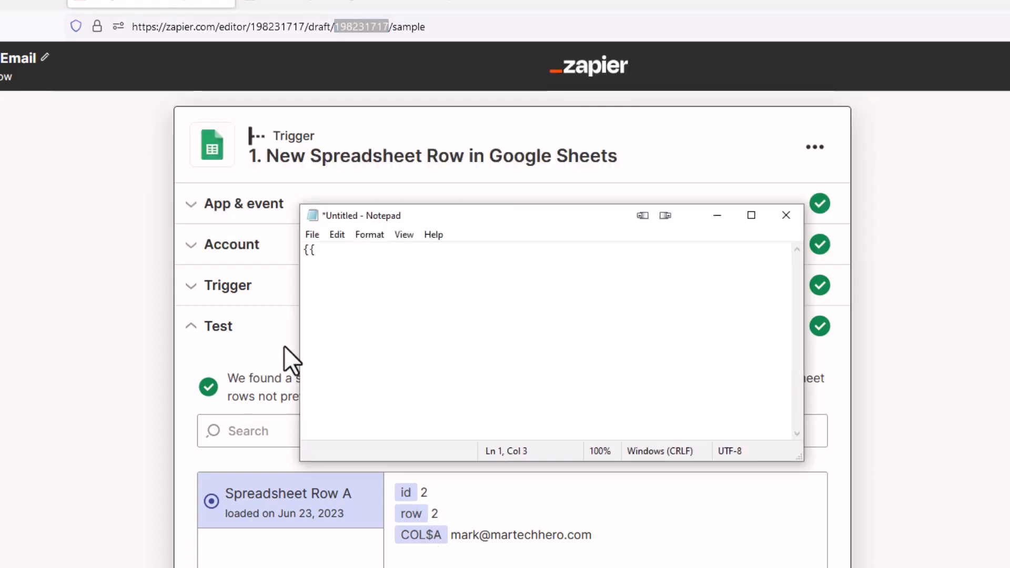
pyautogui.hotkey('ctrl', 'v')
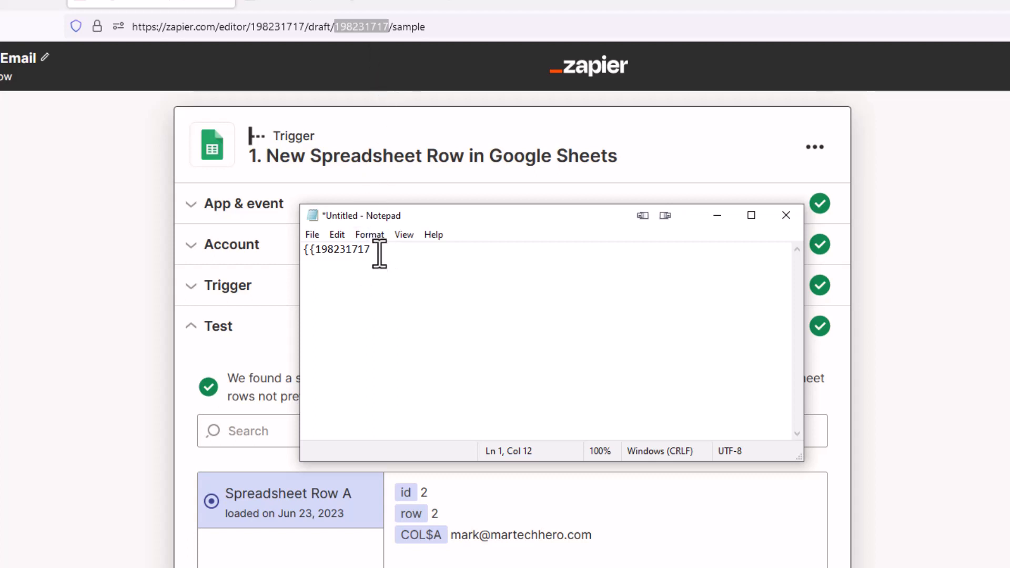
pyautogui.write('__')
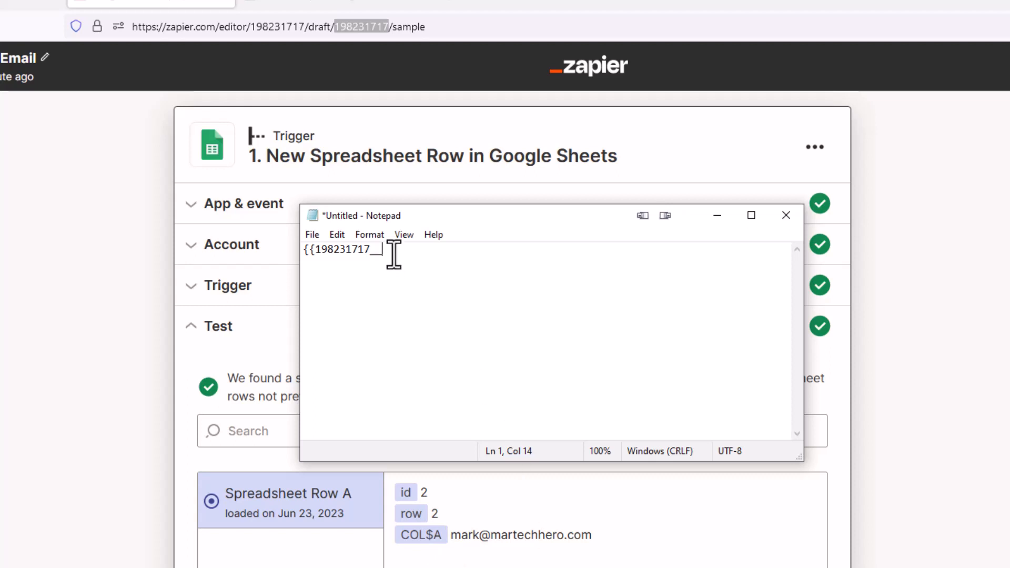
pyautogui.write('l$A')
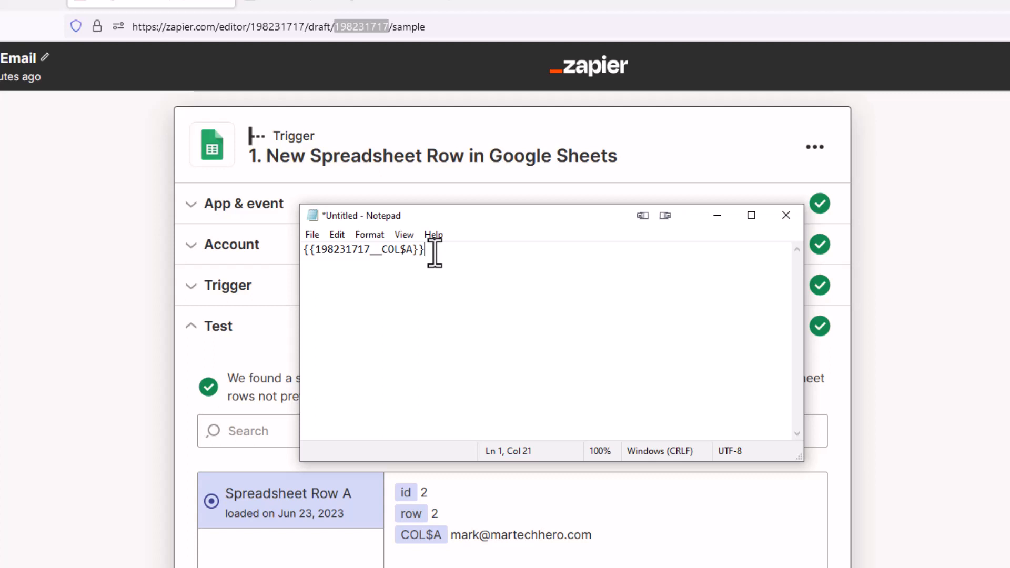
# Select the whole {{198231717__COL$A}} tag and copy it to the clipboard
pyautogui.moveTo(434, 252); pyautogui.dragTo(313, 255)
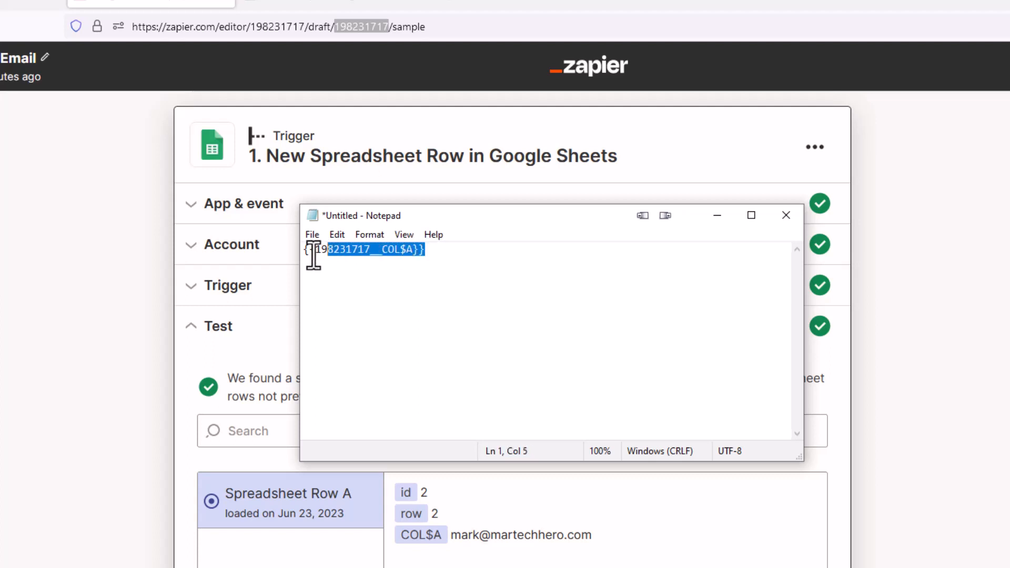
pyautogui.click(347, 272)
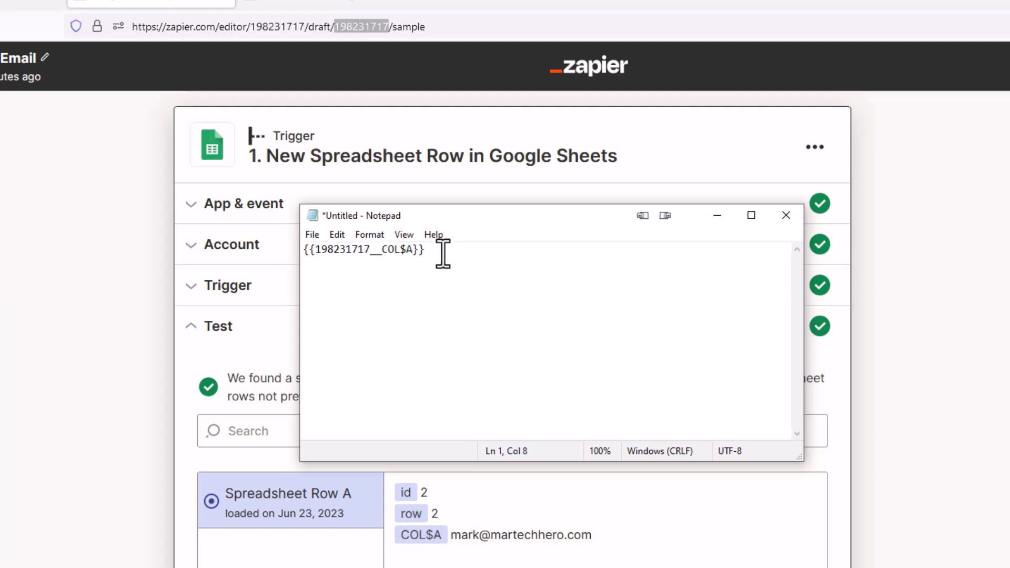
pyautogui.moveTo(443, 254); pyautogui.dragTo(351, 257)
pyautogui.hotkey('ctrl', 'a')
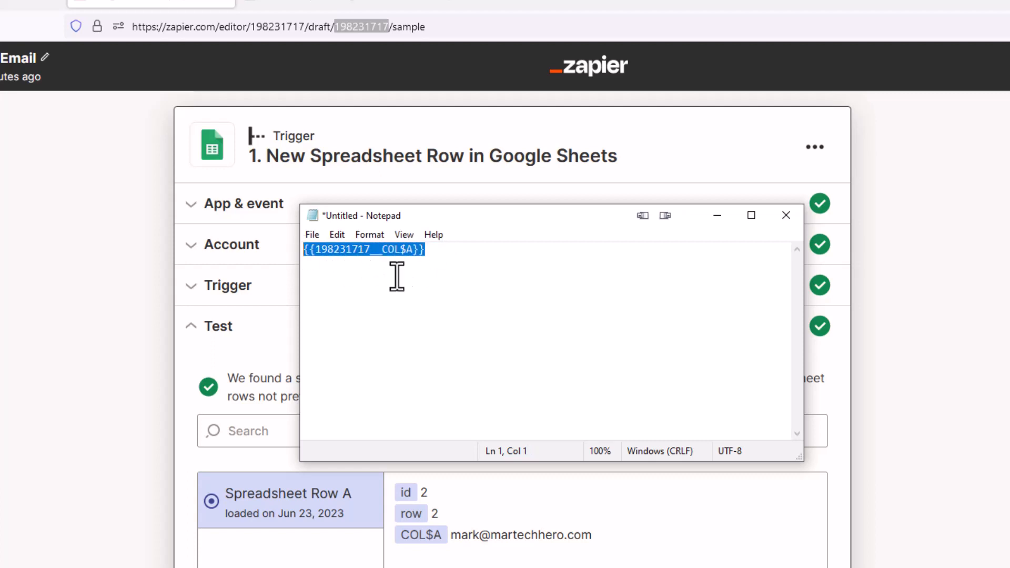
pyautogui.rightClick(370, 249)
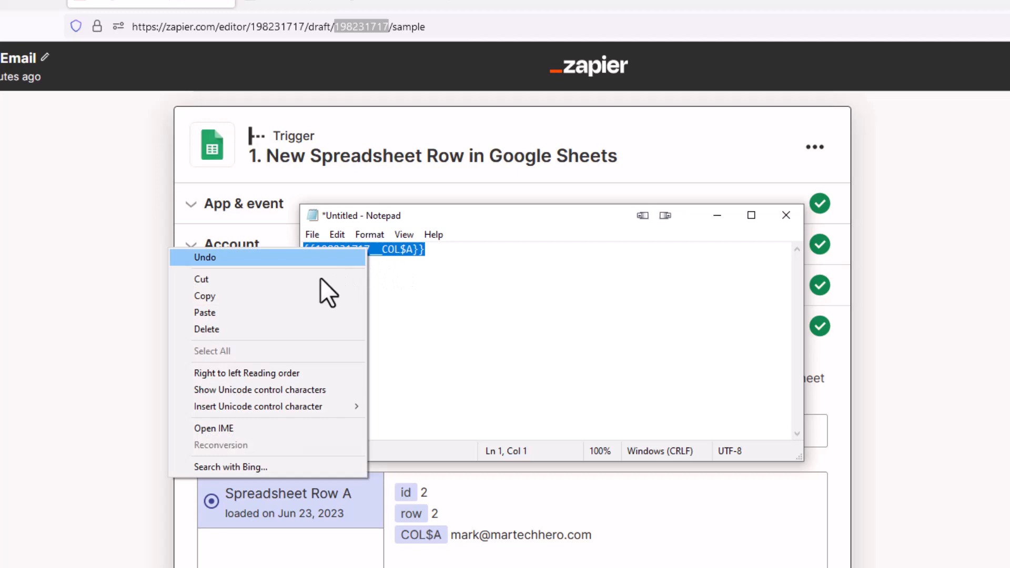
pyautogui.click(296, 297)
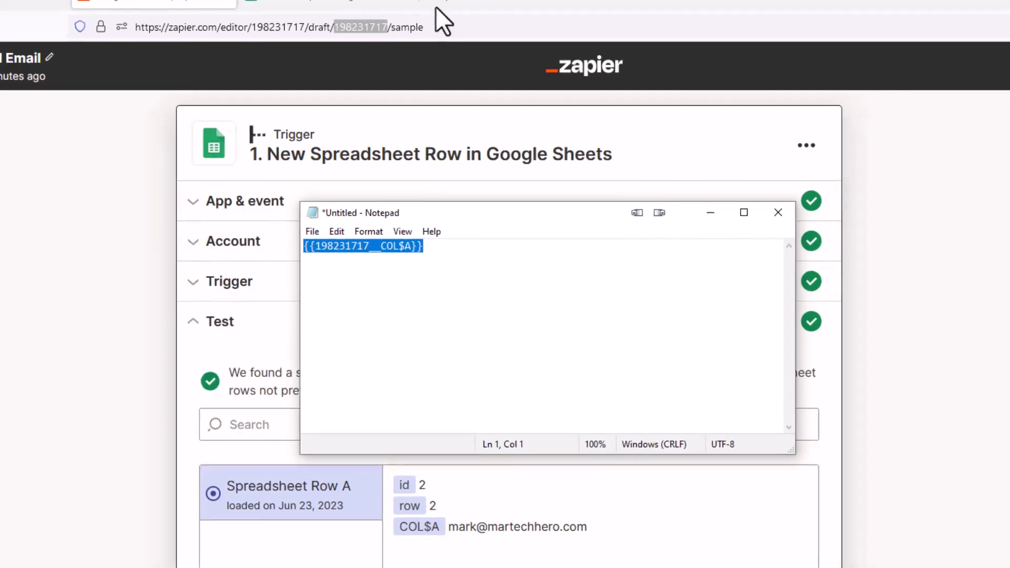
pyautogui.click(413, 8)
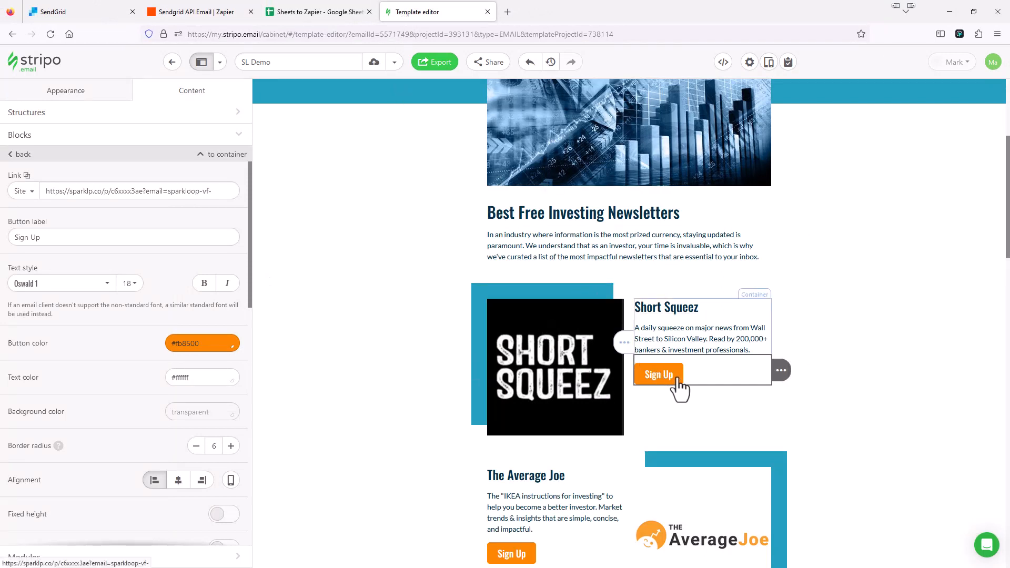
# Append {{198231717__COL$A}} to the Short Squeez Sign Up button and logo image links
pyautogui.click(219, 192)
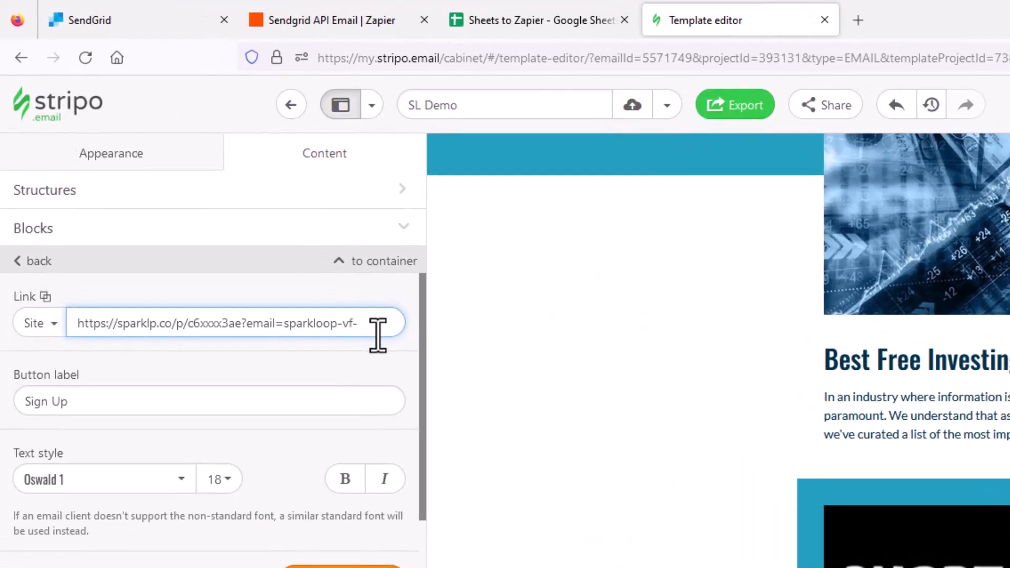
pyautogui.hotkey('ctrl', 'v')
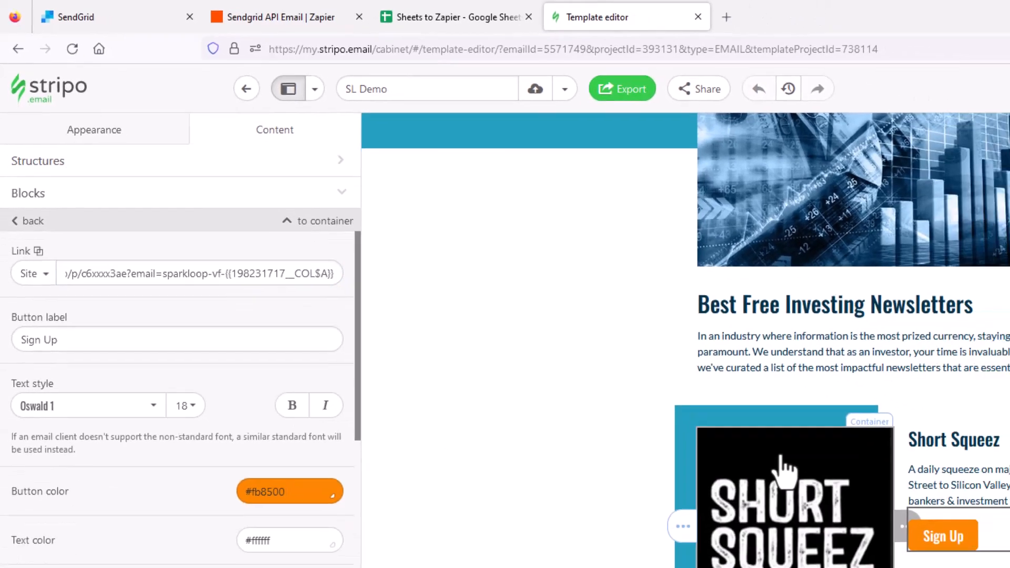
pyautogui.click(780, 461)
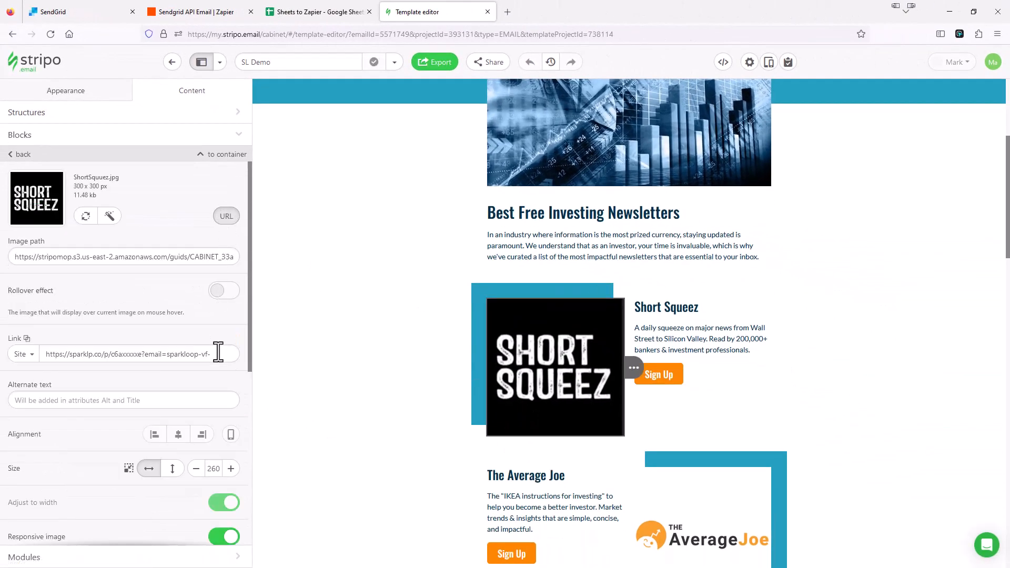
pyautogui.click(219, 354)
pyautogui.hotkey('ctrl', 'v')
# Append {{198231717__COL$A}} to The Average Joe Sign Up button and logo image links
pyautogui.scroll(-1, 616, 413)
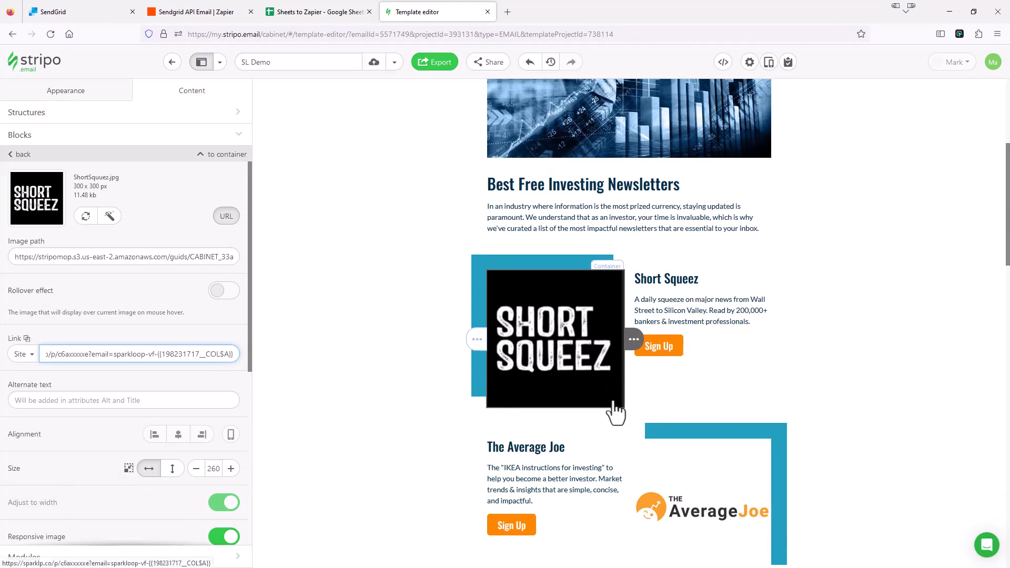
pyautogui.scroll(-3, 616, 414)
pyautogui.click(516, 398)
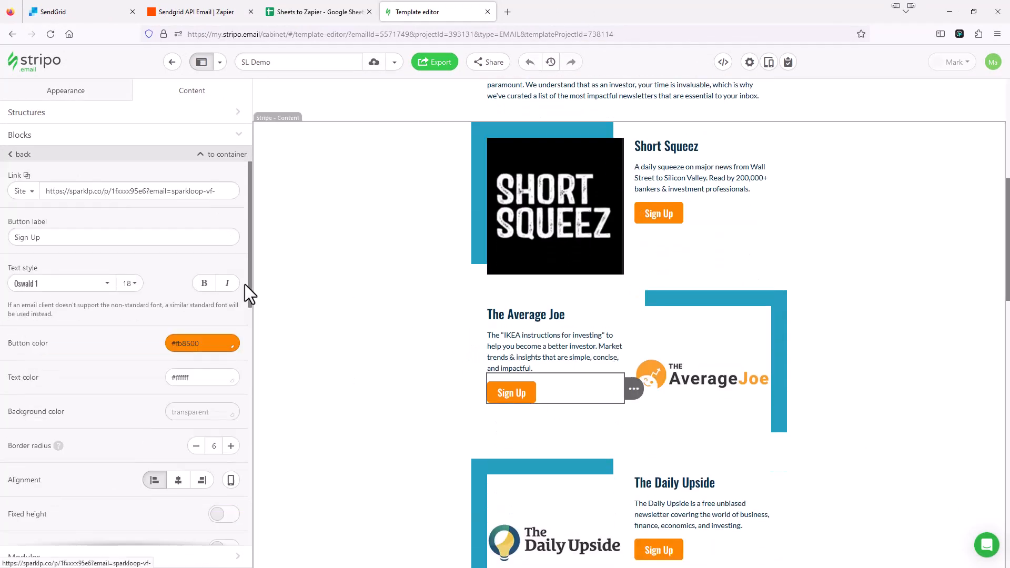
pyautogui.click(221, 192)
pyautogui.hotkey('ctrl', 'v')
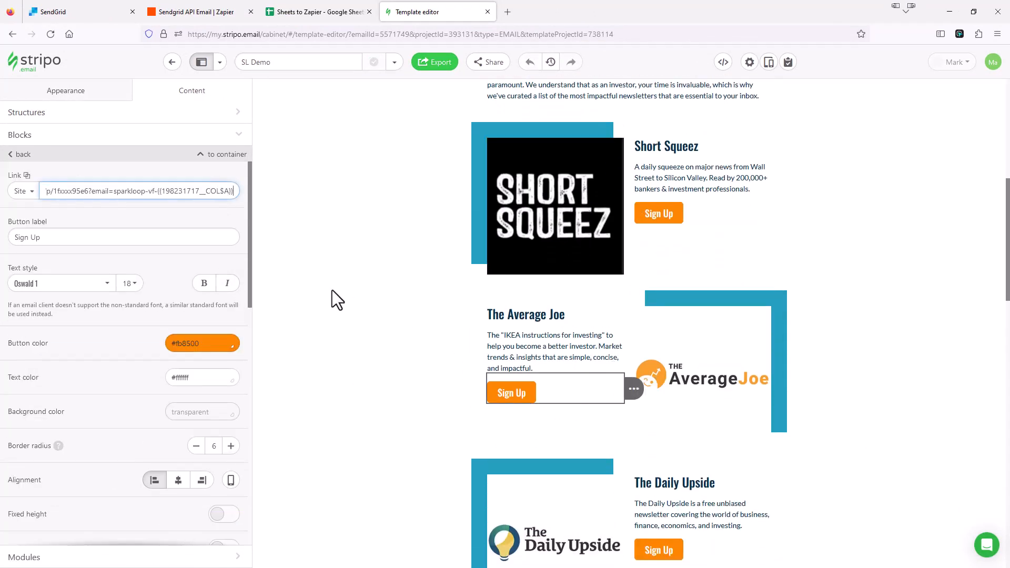
pyautogui.click(710, 384)
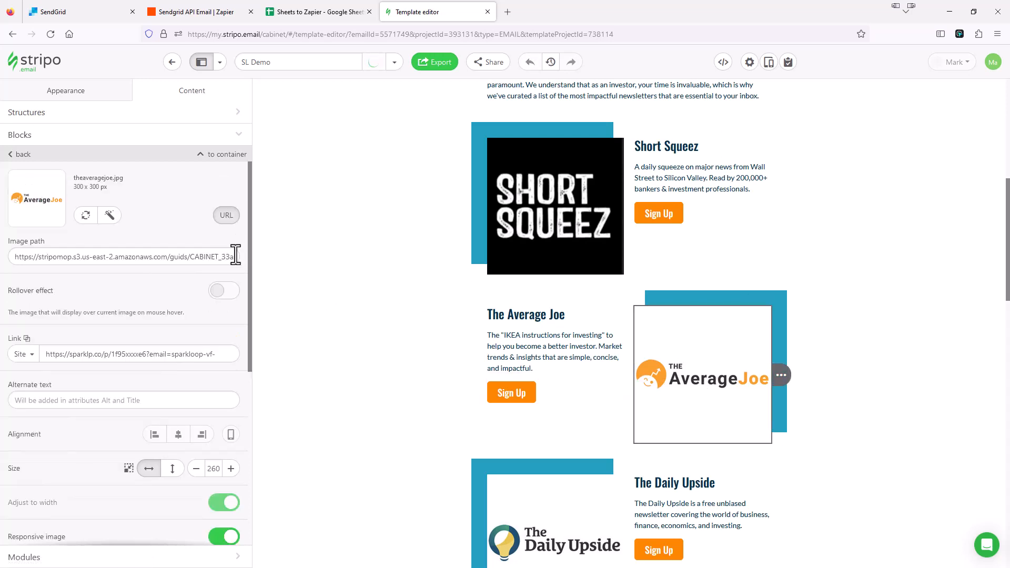
pyautogui.click(224, 354)
pyautogui.hotkey('ctrl', 'v')
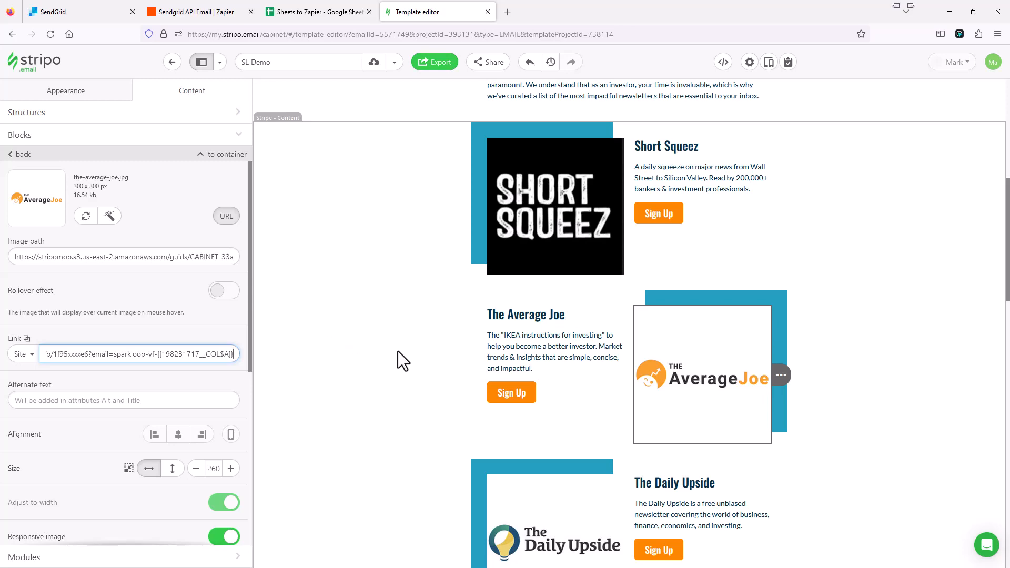
pyautogui.scroll(-3, 398, 351)
pyautogui.scroll(5, 351, 276)
pyautogui.click(351, 276)
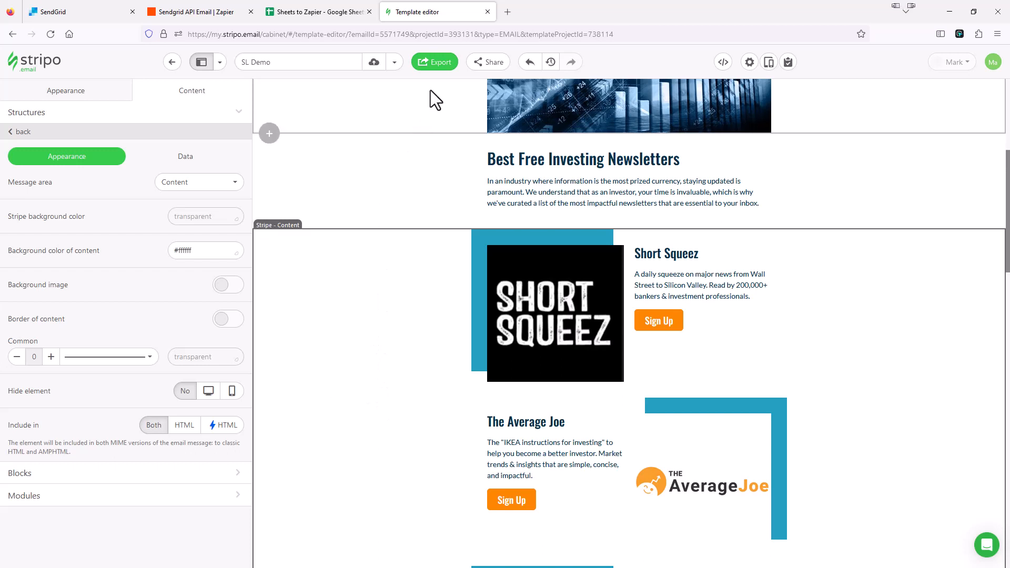
# Export the Stripo template as HTML code and copy it to the clipboard
pyautogui.click(437, 62)
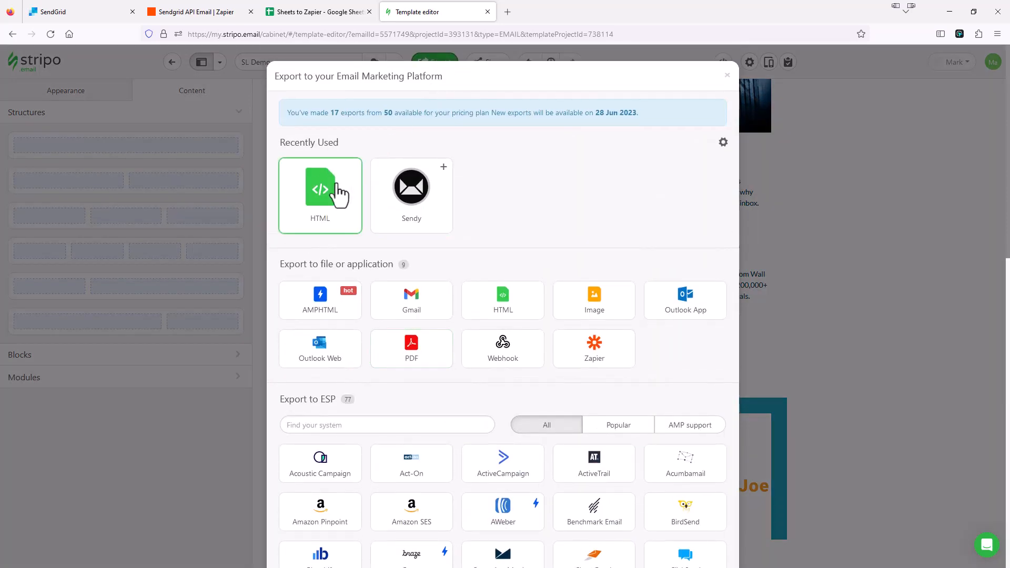
pyautogui.click(338, 194)
pyautogui.click(545, 435)
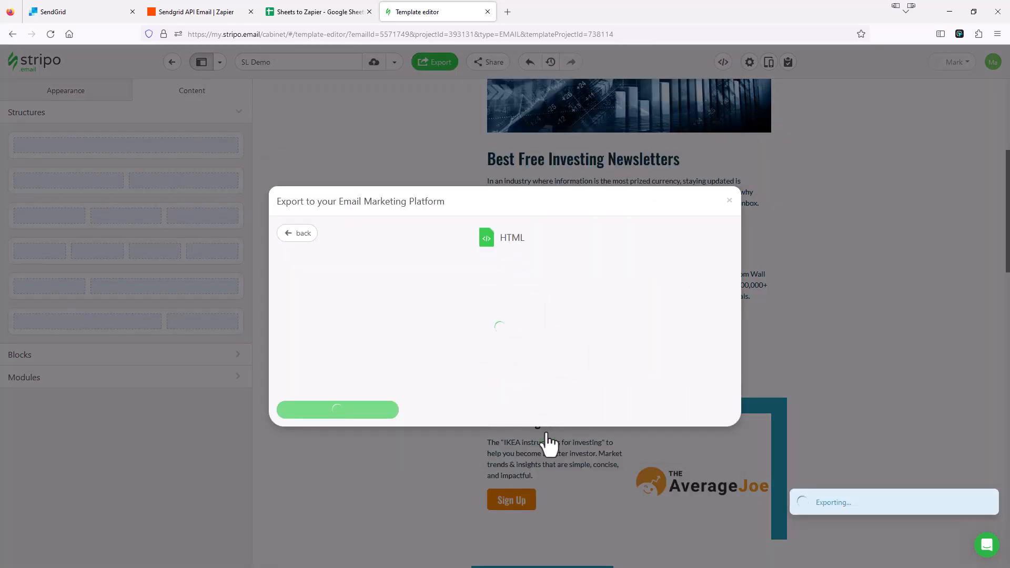
pyautogui.click(338, 411)
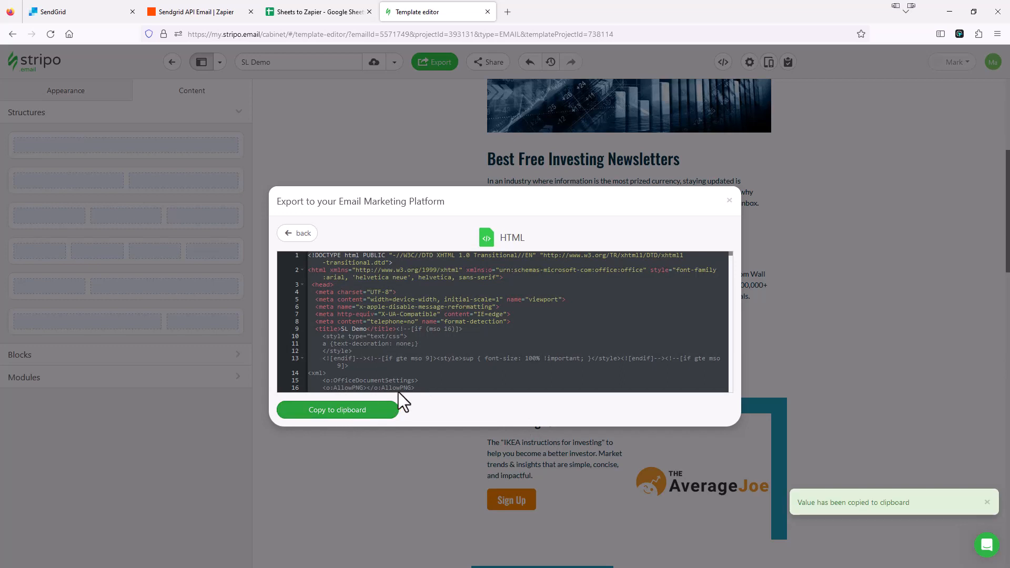
pyautogui.click(213, 11)
# Open the Send Email in SendGrid action's fields for editing
pyautogui.scroll(-5, 383, 339)
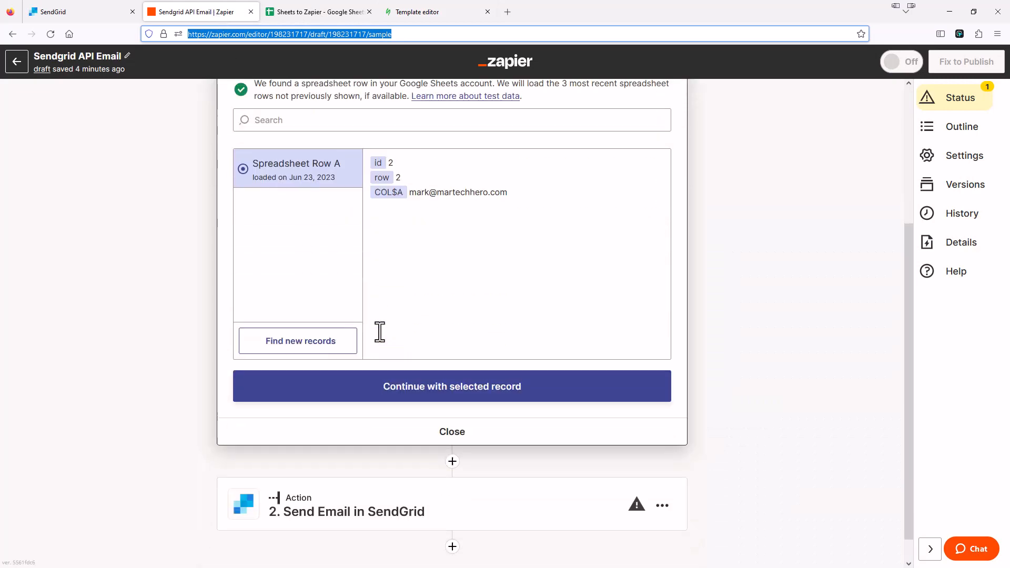
pyautogui.click(358, 486)
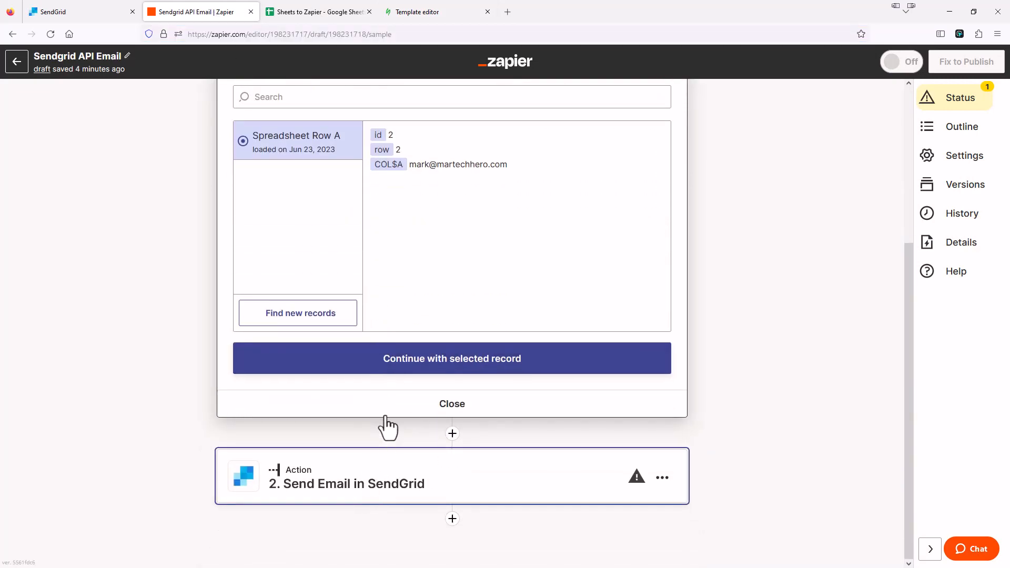
pyautogui.click(385, 417)
pyautogui.scroll(-5, 369, 407)
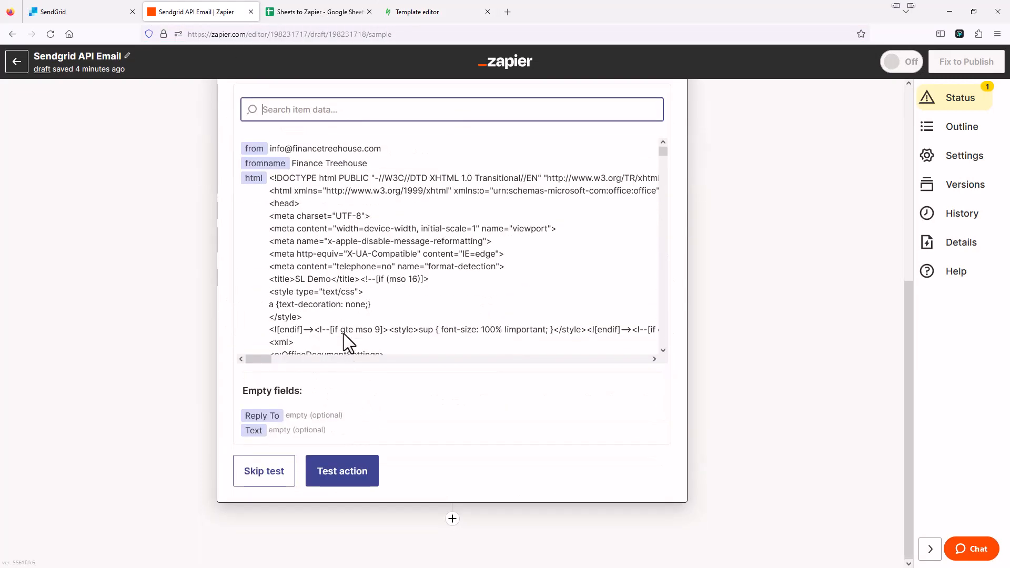
pyautogui.scroll(3, 377, 339)
pyautogui.click(343, 344)
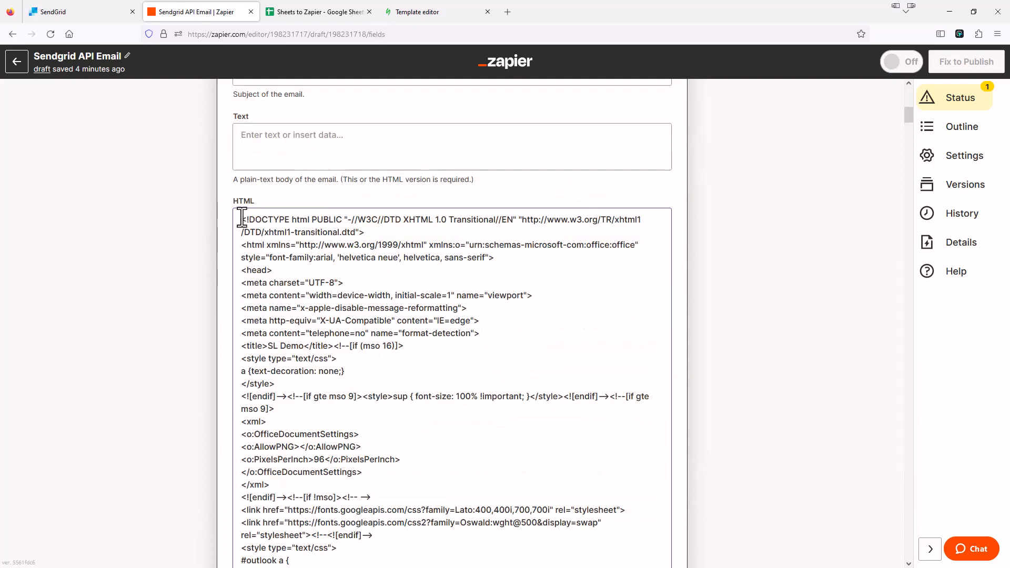
# Replace the HTML body's old code with the copied email template HTML
pyautogui.click(245, 219)
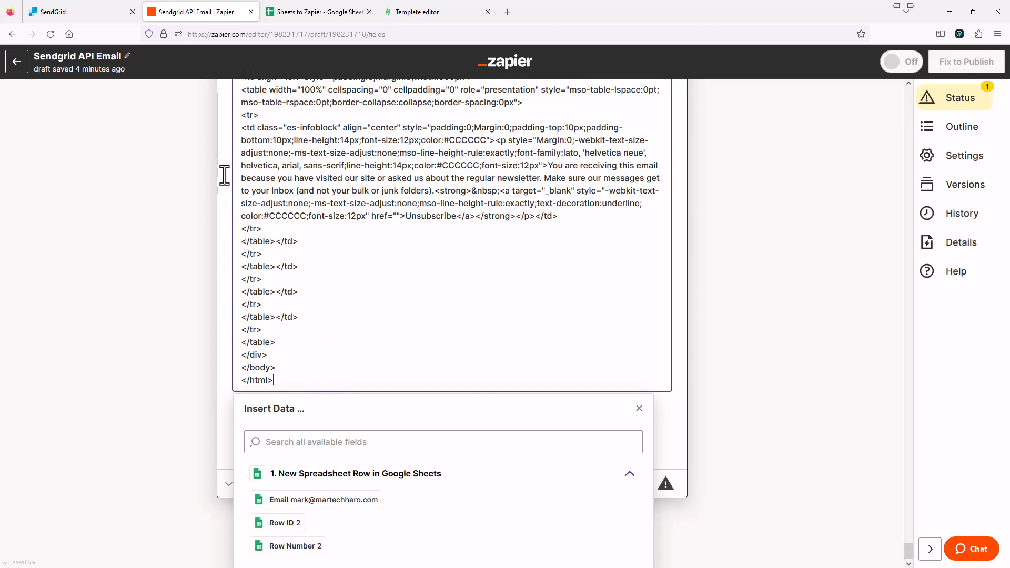
pyautogui.hotkey('ctrl', 'a')
pyautogui.press('BackSpace')
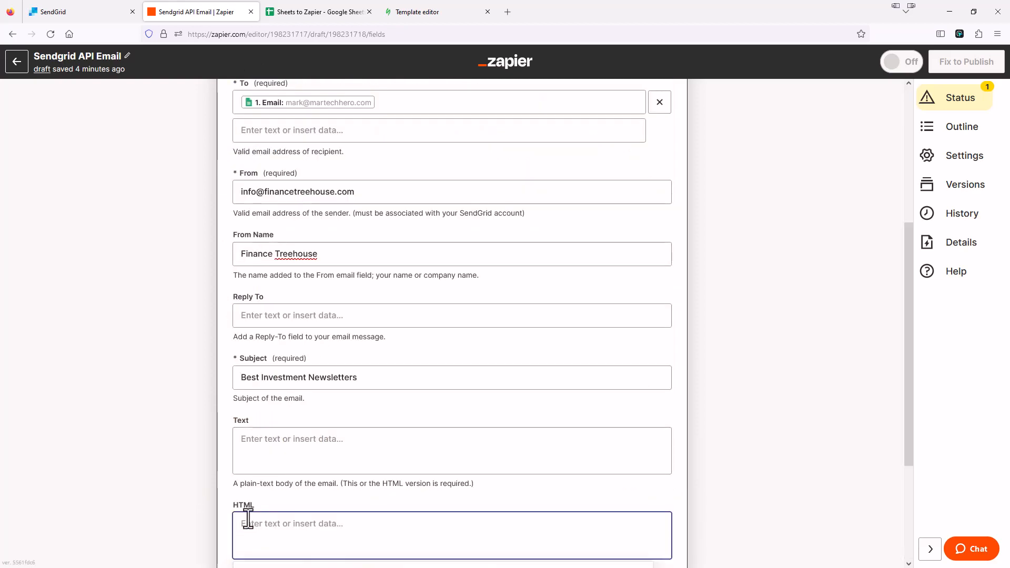
pyautogui.scroll(-3, 293, 497)
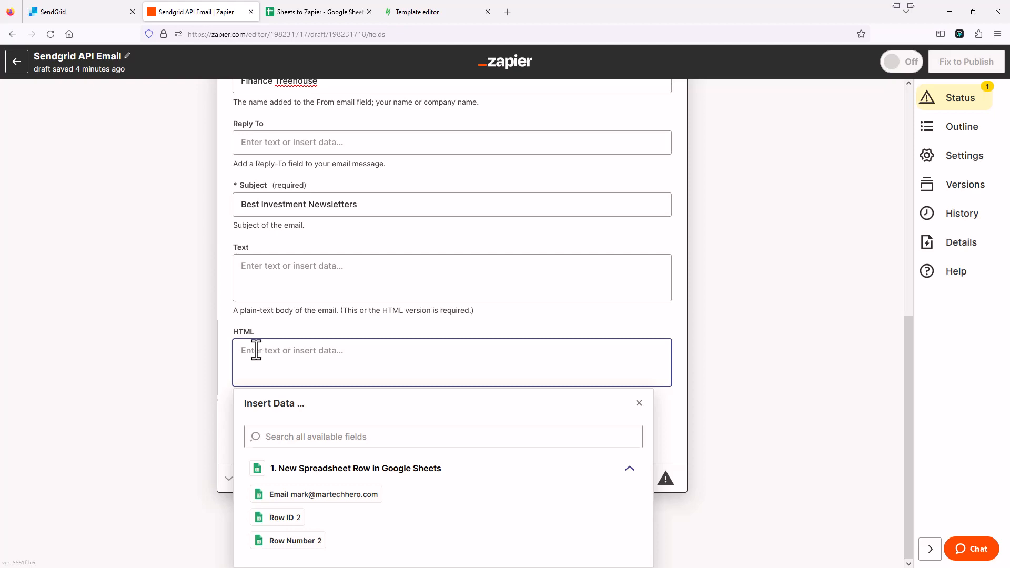
pyautogui.hotkey('ctrl', 'v')
# Review the pasted HTML to confirm Email tokens appear in the Sign Up links
pyautogui.scroll(8, 352, 295)
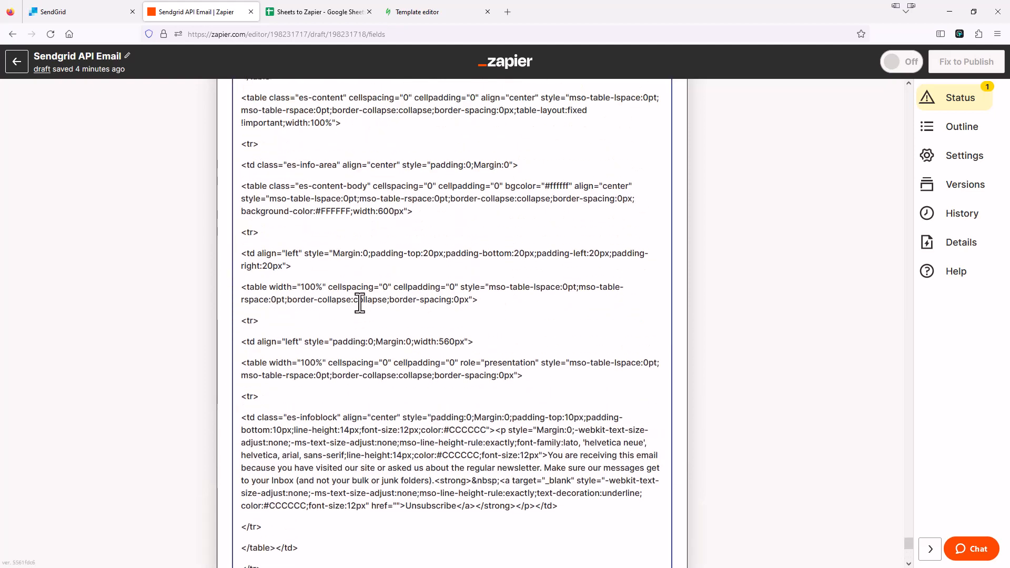
pyautogui.scroll(20, 359, 304)
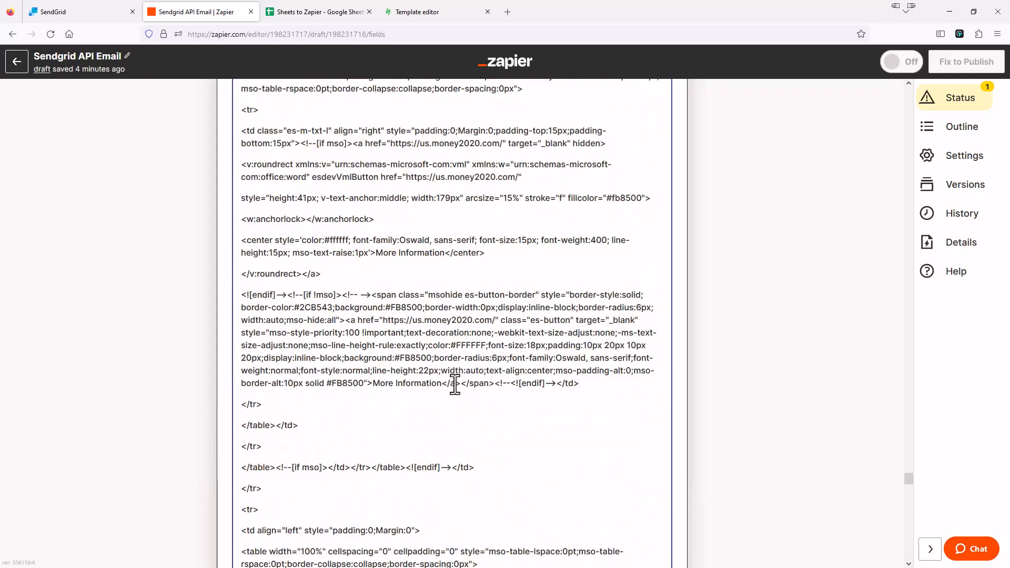
pyautogui.scroll(20, 454, 380)
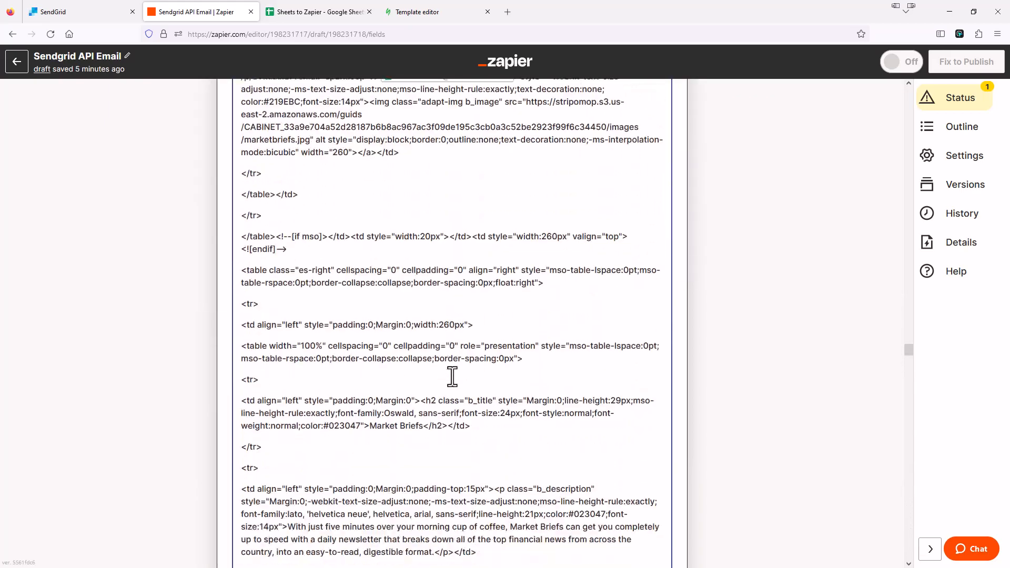
pyautogui.scroll(10, 453, 377)
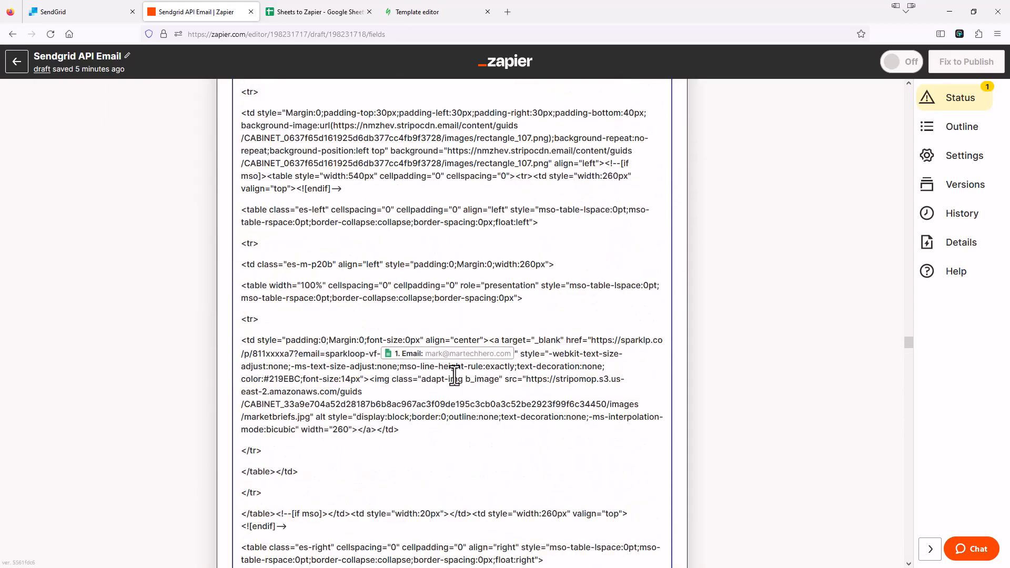
pyautogui.scroll(10, 454, 377)
pyautogui.scroll(10, 356, 300)
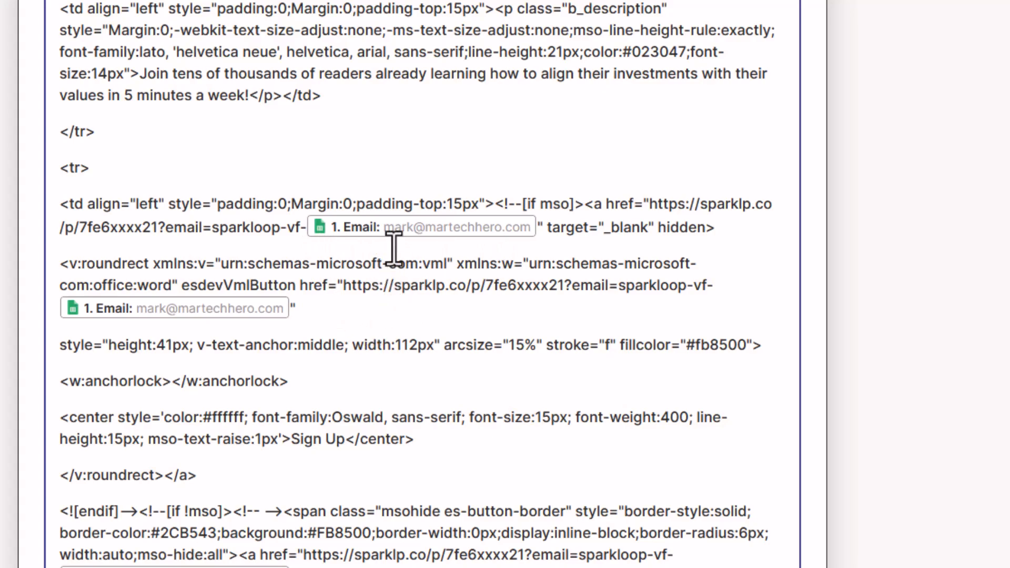
pyautogui.scroll(-10, 451, 384)
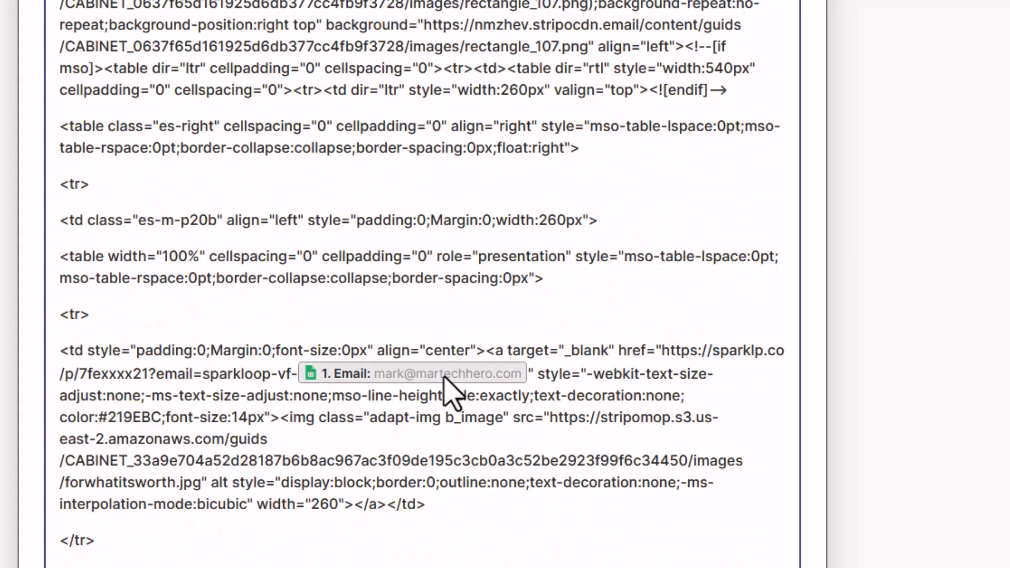
pyautogui.scroll(15, 451, 384)
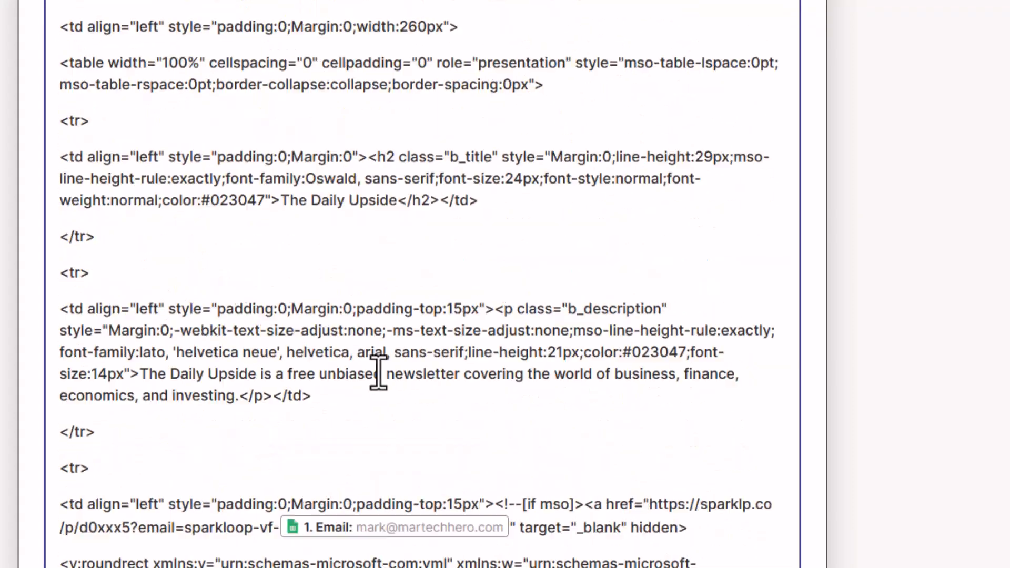
pyautogui.scroll(10, 379, 373)
pyautogui.scroll(15, 405, 342)
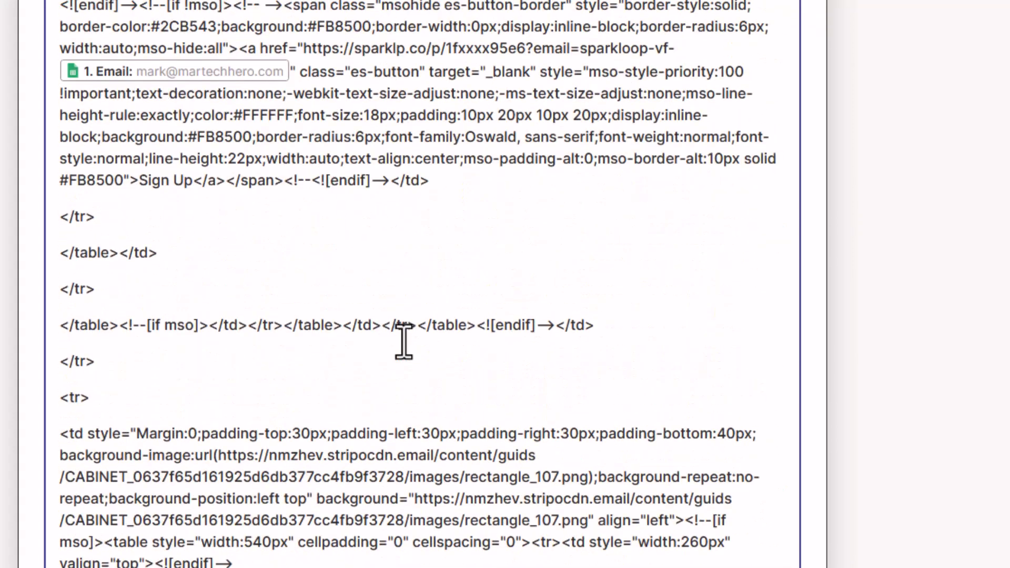
pyautogui.scroll(15, 408, 358)
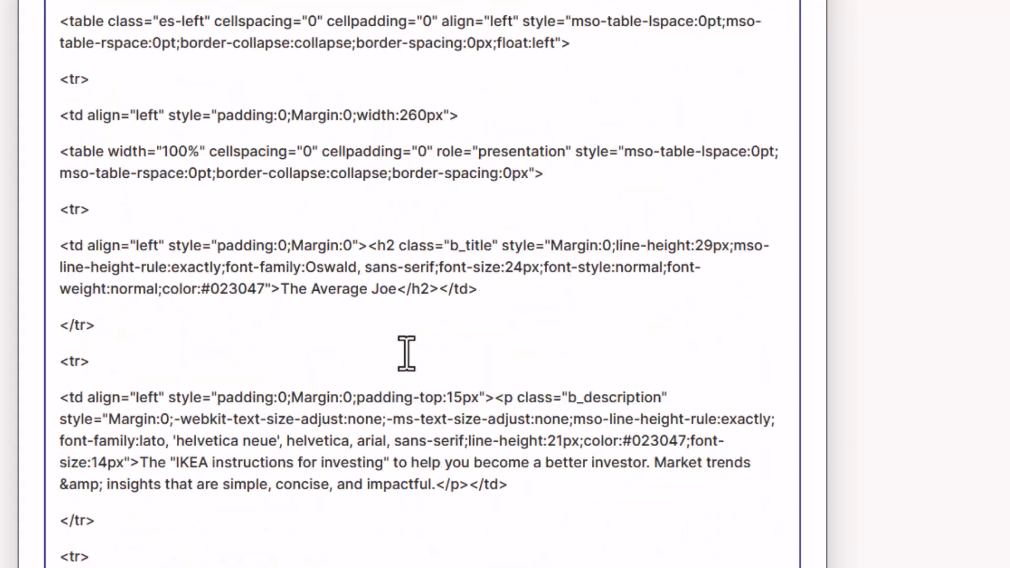
pyautogui.scroll(-10, 419, 375)
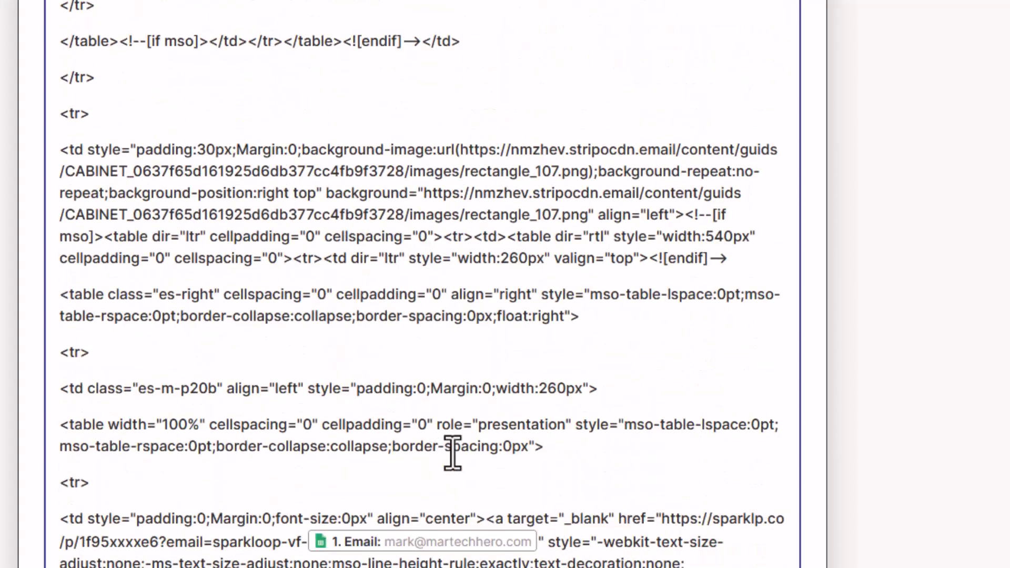
pyautogui.scroll(-15, 972, 421)
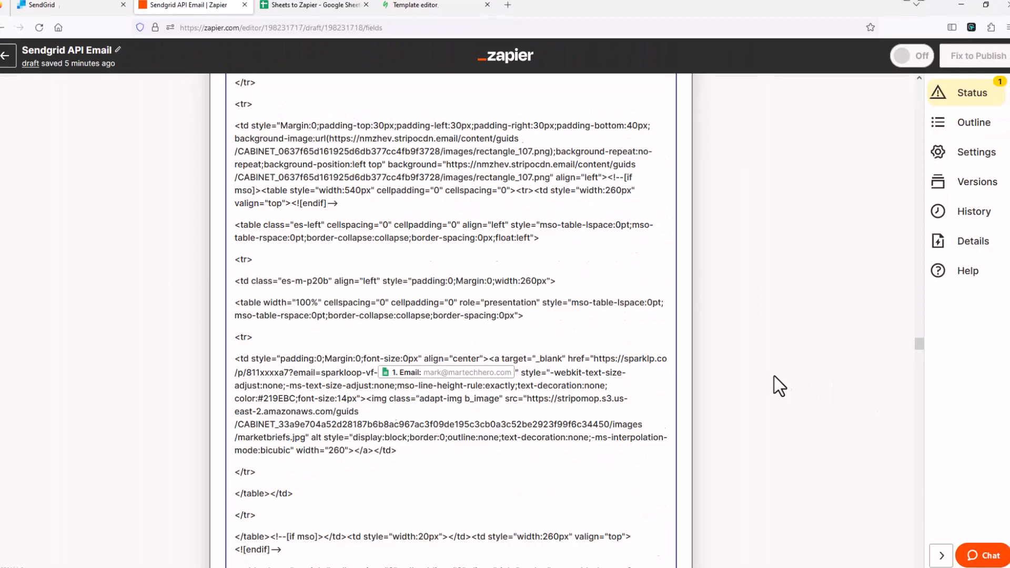
pyautogui.scroll(-15, 684, 398)
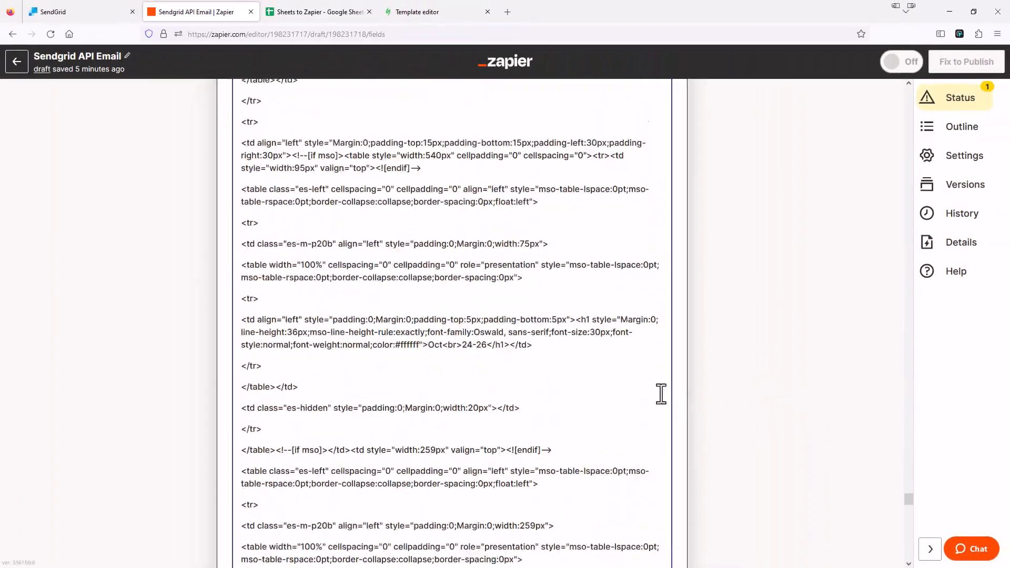
pyautogui.scroll(-20, 662, 393)
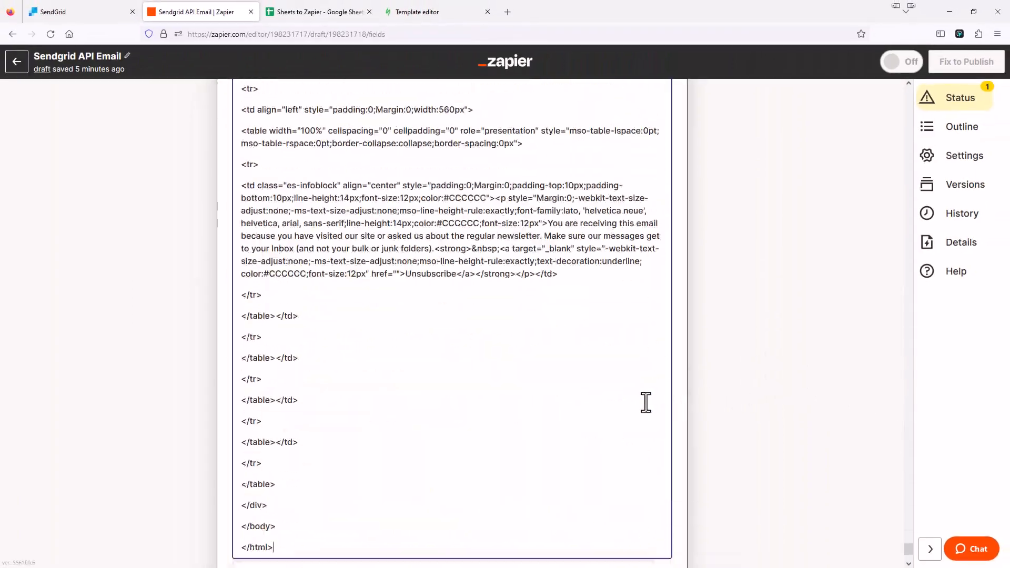
# Close the Insert Data list and continue the SendGrid action to its test screen
pyautogui.click(637, 405)
pyautogui.scroll(-20, 412, 435)
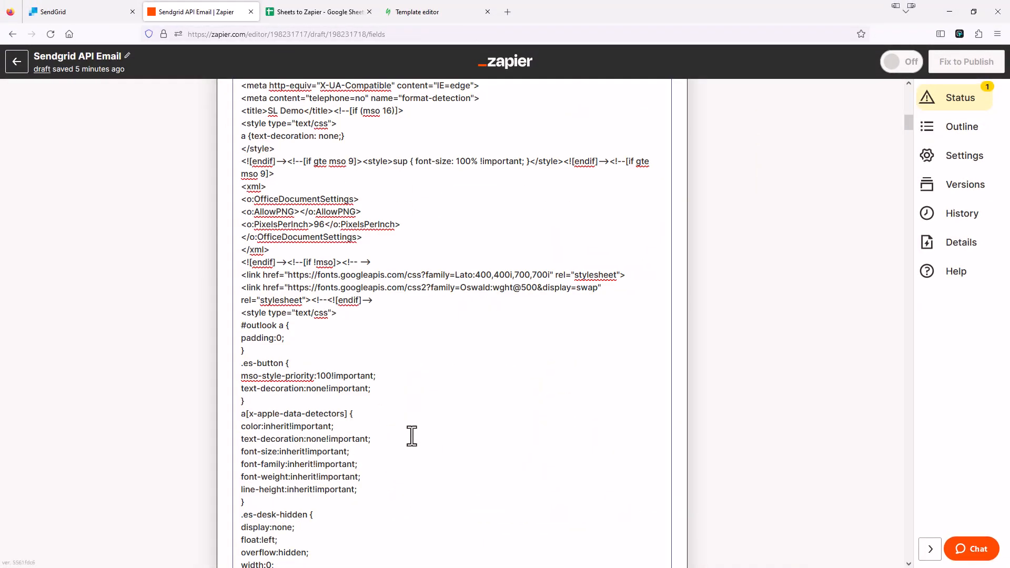
pyautogui.scroll(-20, 665, 438)
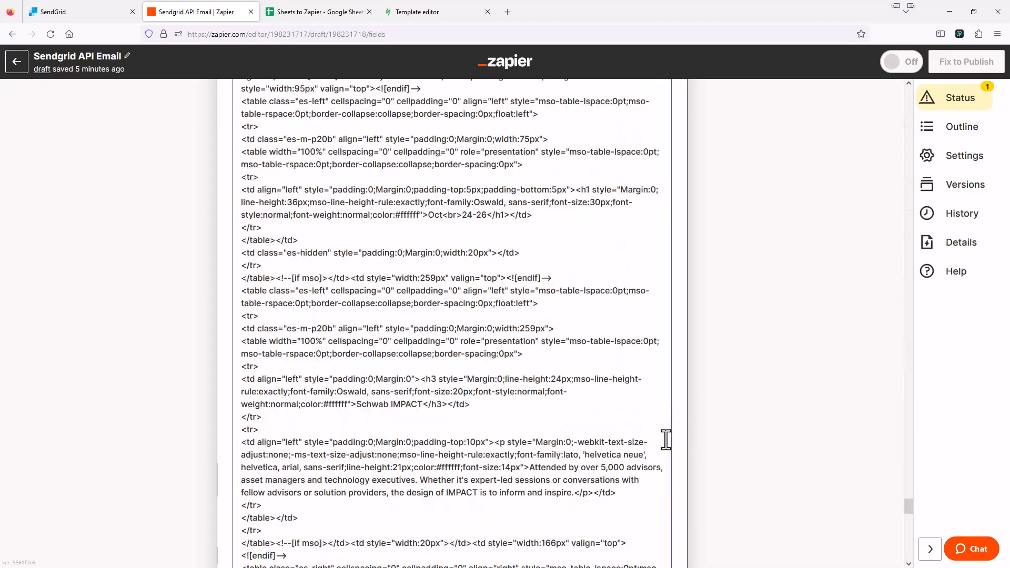
pyautogui.click(368, 447)
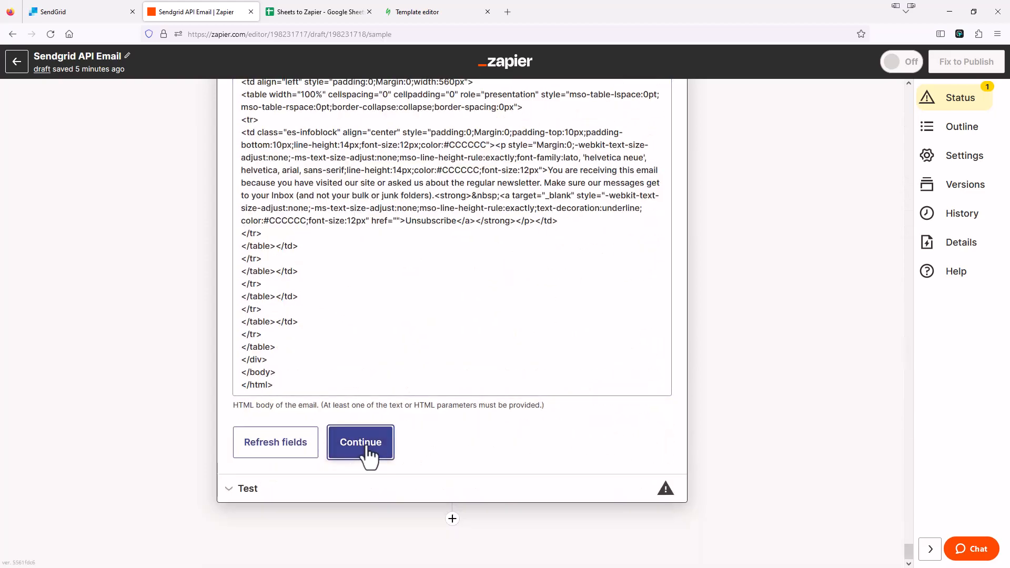
pyautogui.scroll(-6, 386, 419)
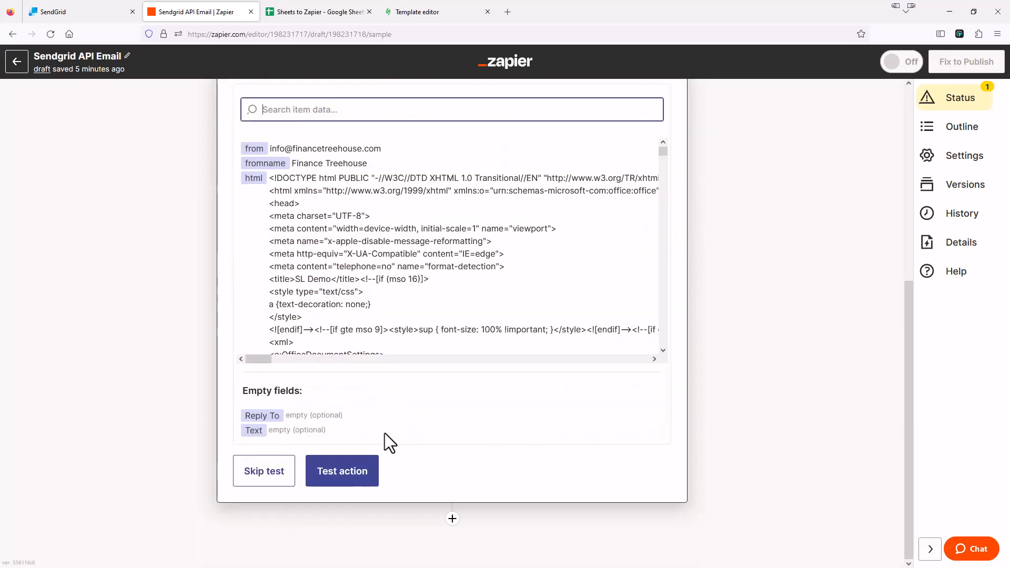
# Run the SendGrid test action to send a test email
pyautogui.click(355, 477)
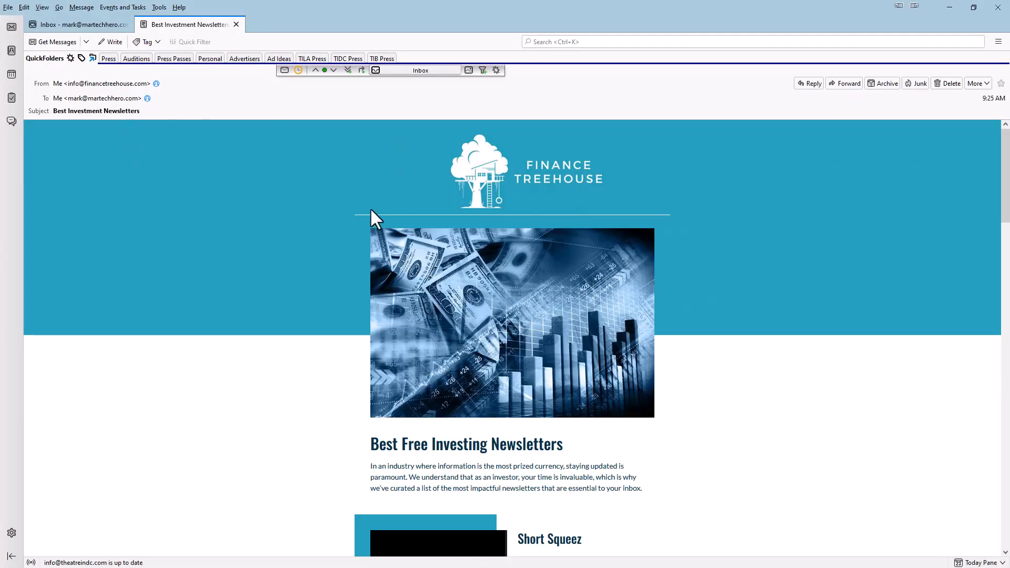
pyautogui.scroll(-5, 339, 263)
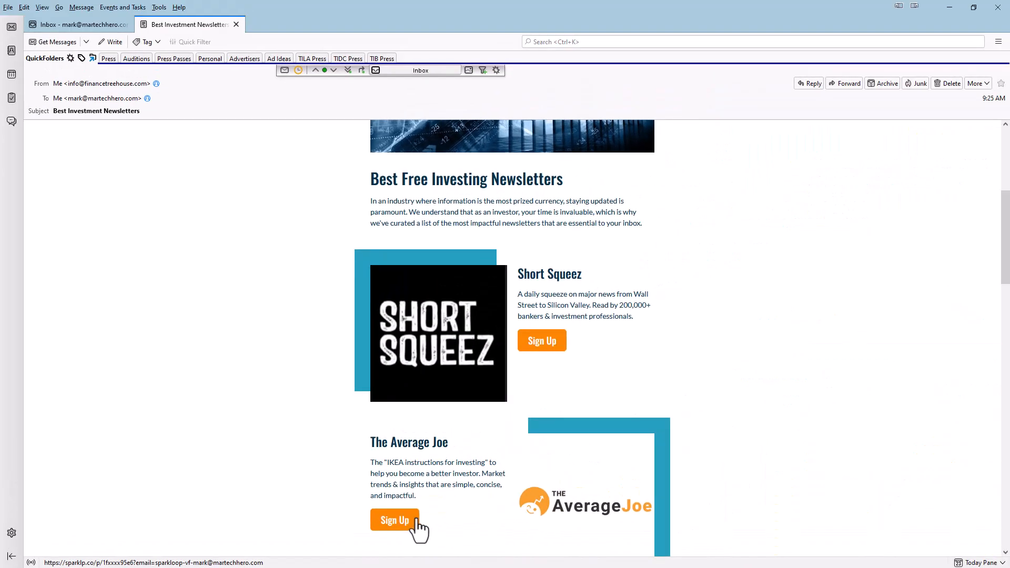
# Return from Thunderbird to Zapier's test results, then bring up the Sheets to Zapier spreadsheet
pyautogui.click(953, 4)
pyautogui.scroll(-1, 203, 260)
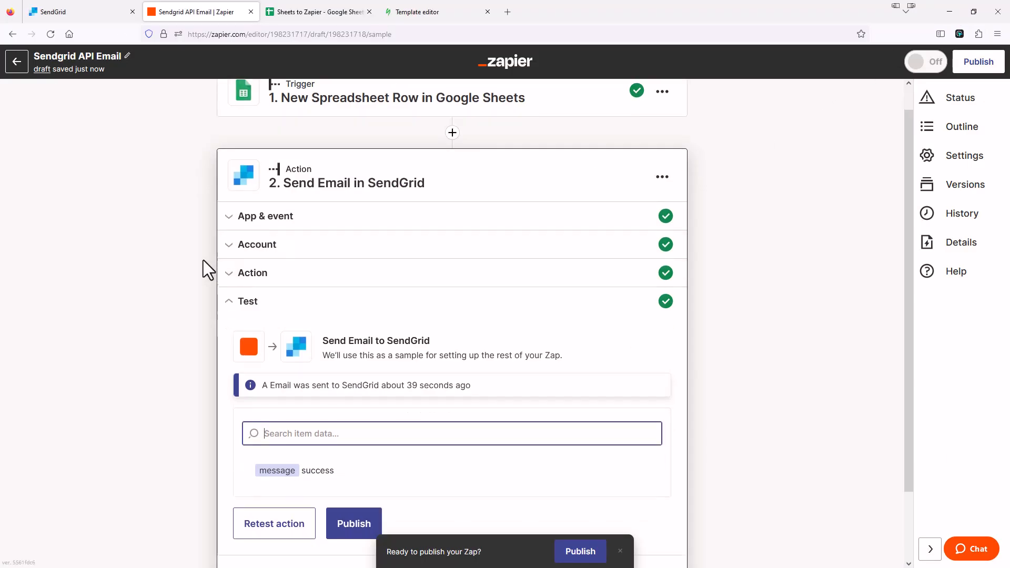
pyautogui.scroll(-3, 203, 260)
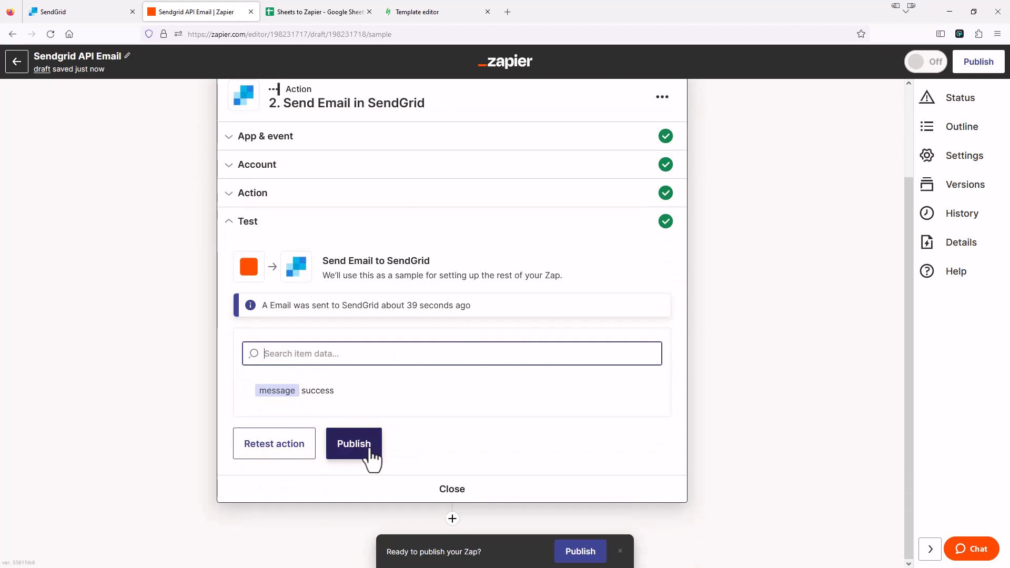
pyautogui.click(300, 13)
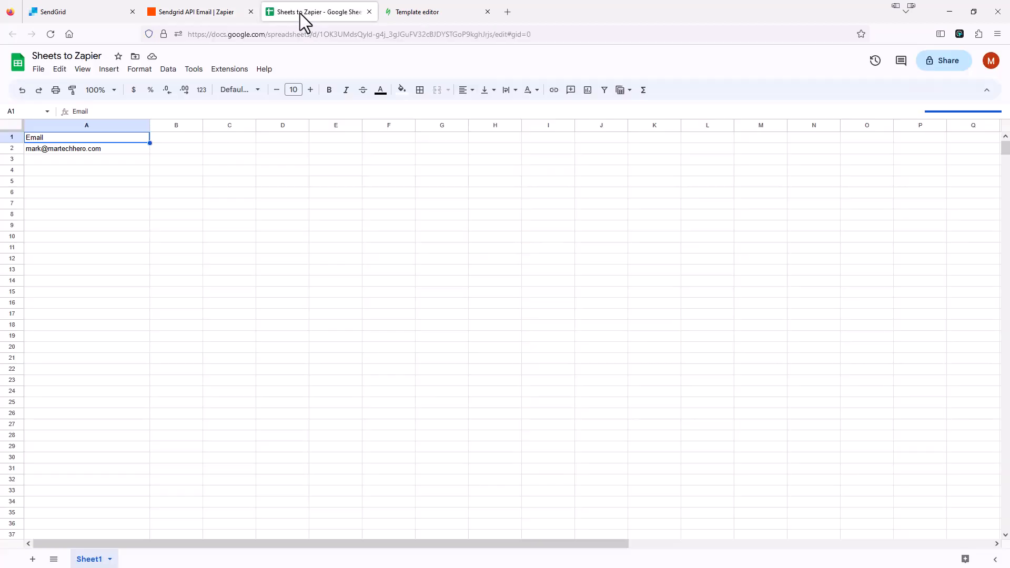
pyautogui.click(118, 162)
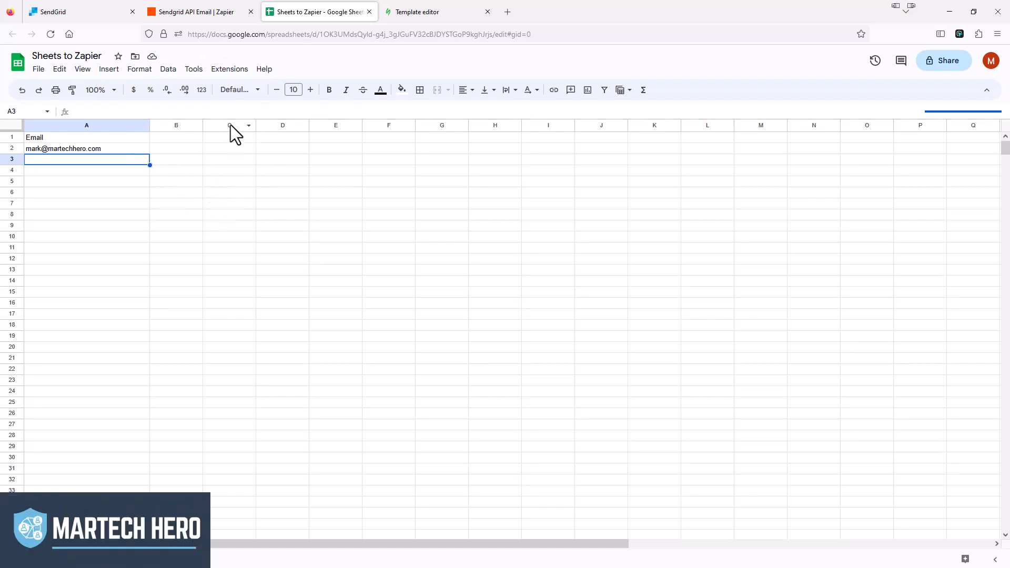
pyautogui.click(206, 10)
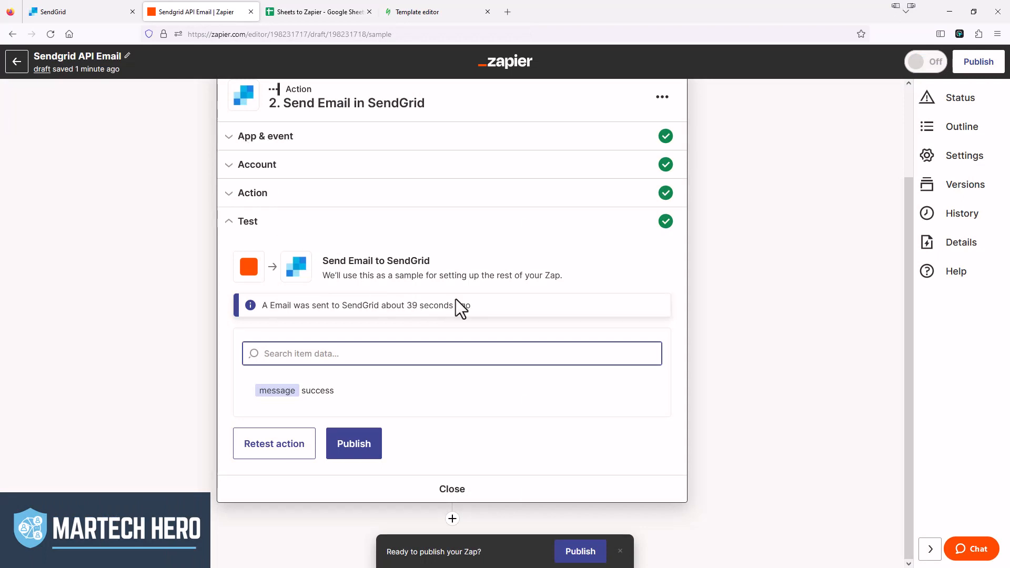